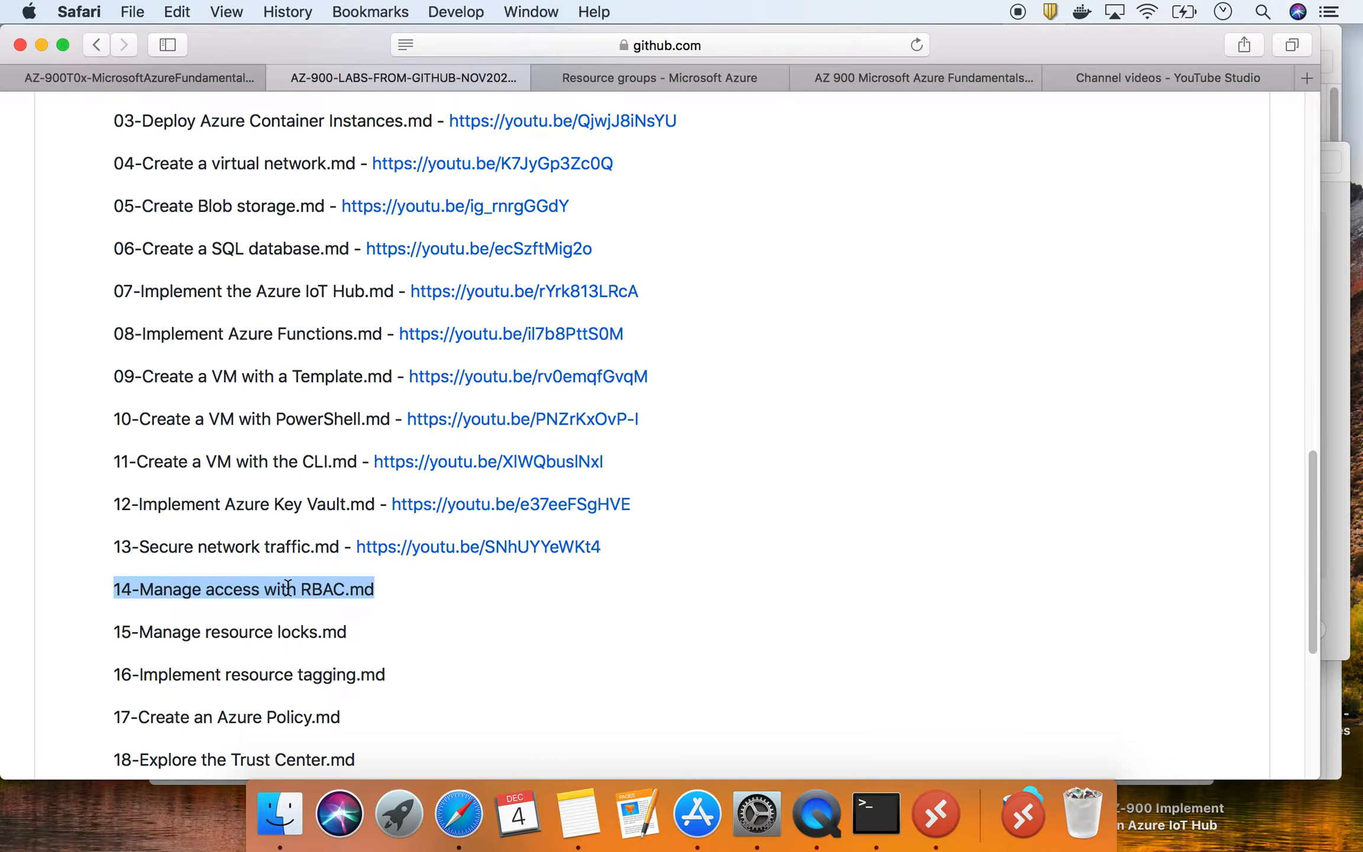
# - Read through the "14 - Manage access with RBAC" walkthrough, covering both tasks and the opening steps of Task 1
pyautogui.click(163, 78)
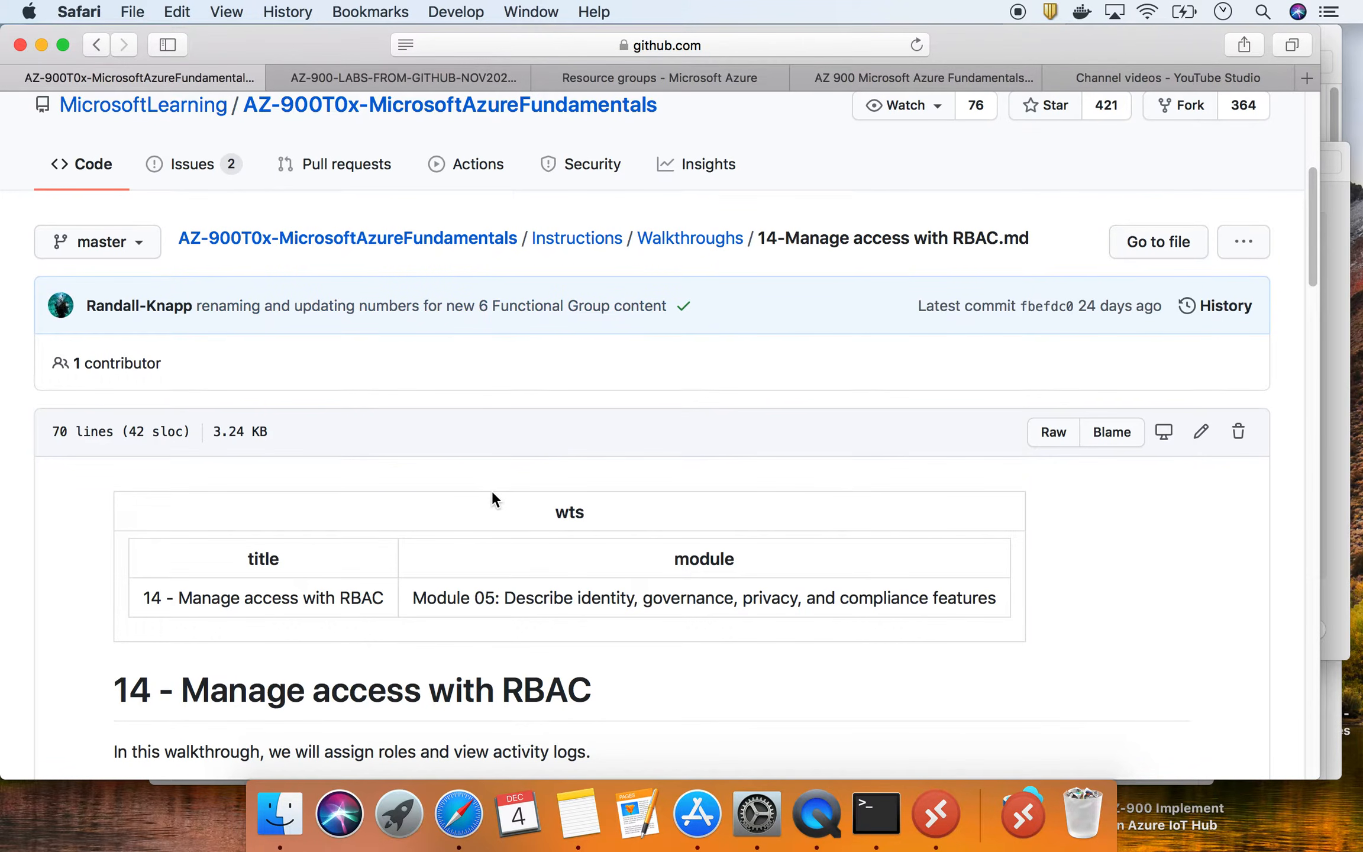
pyautogui.scroll(-3, 493, 491)
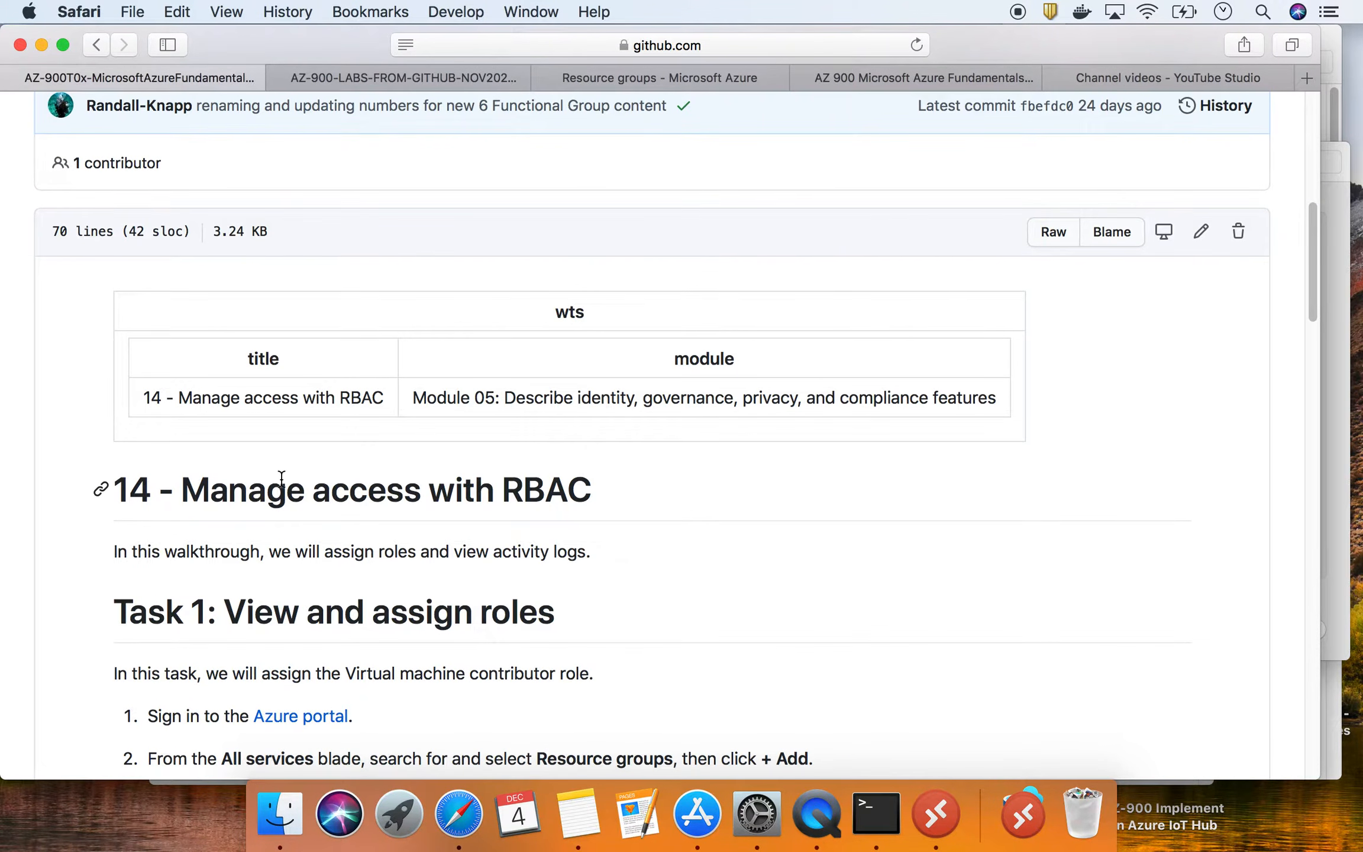
pyautogui.tripleClick(241, 490)
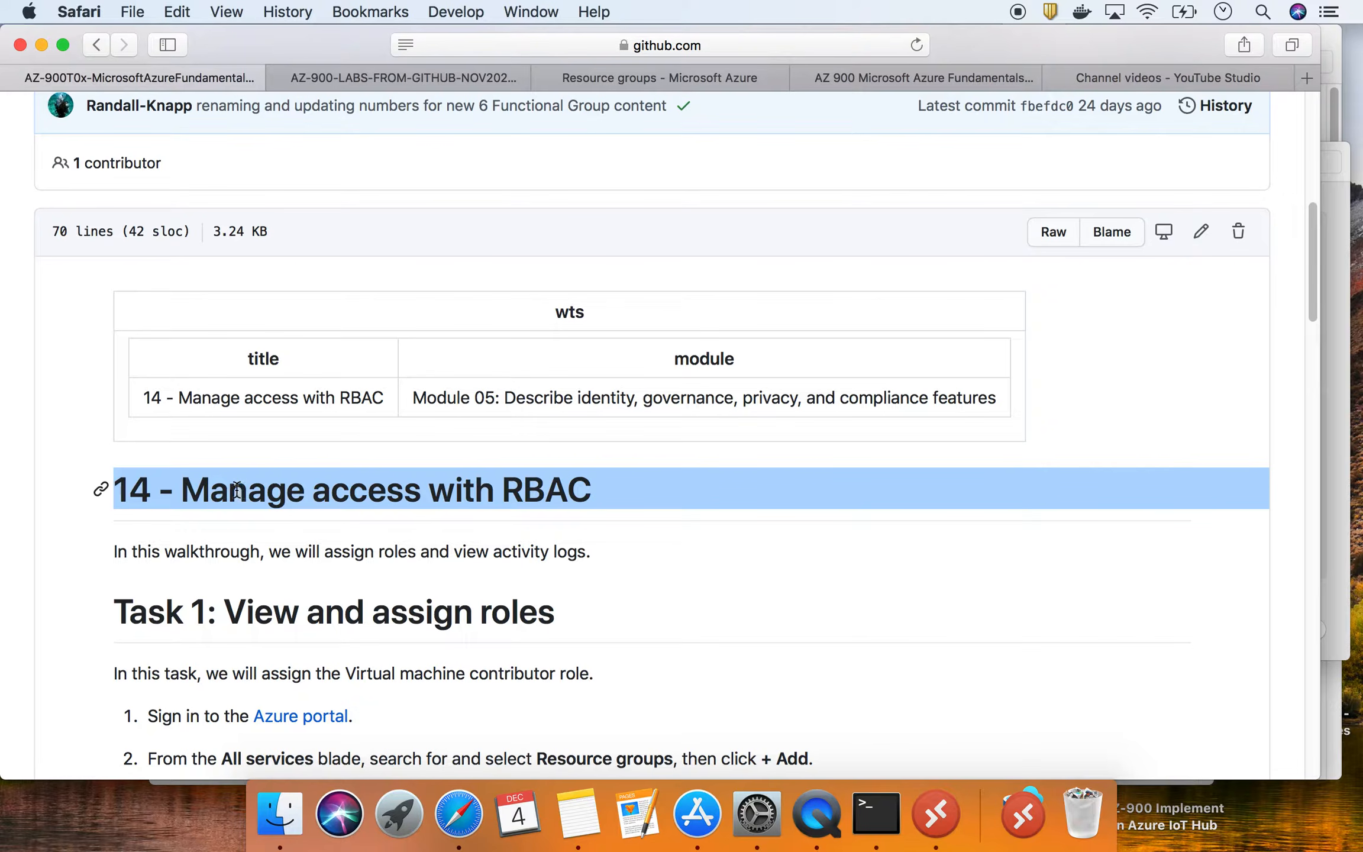
pyautogui.scroll(-3, 237, 489)
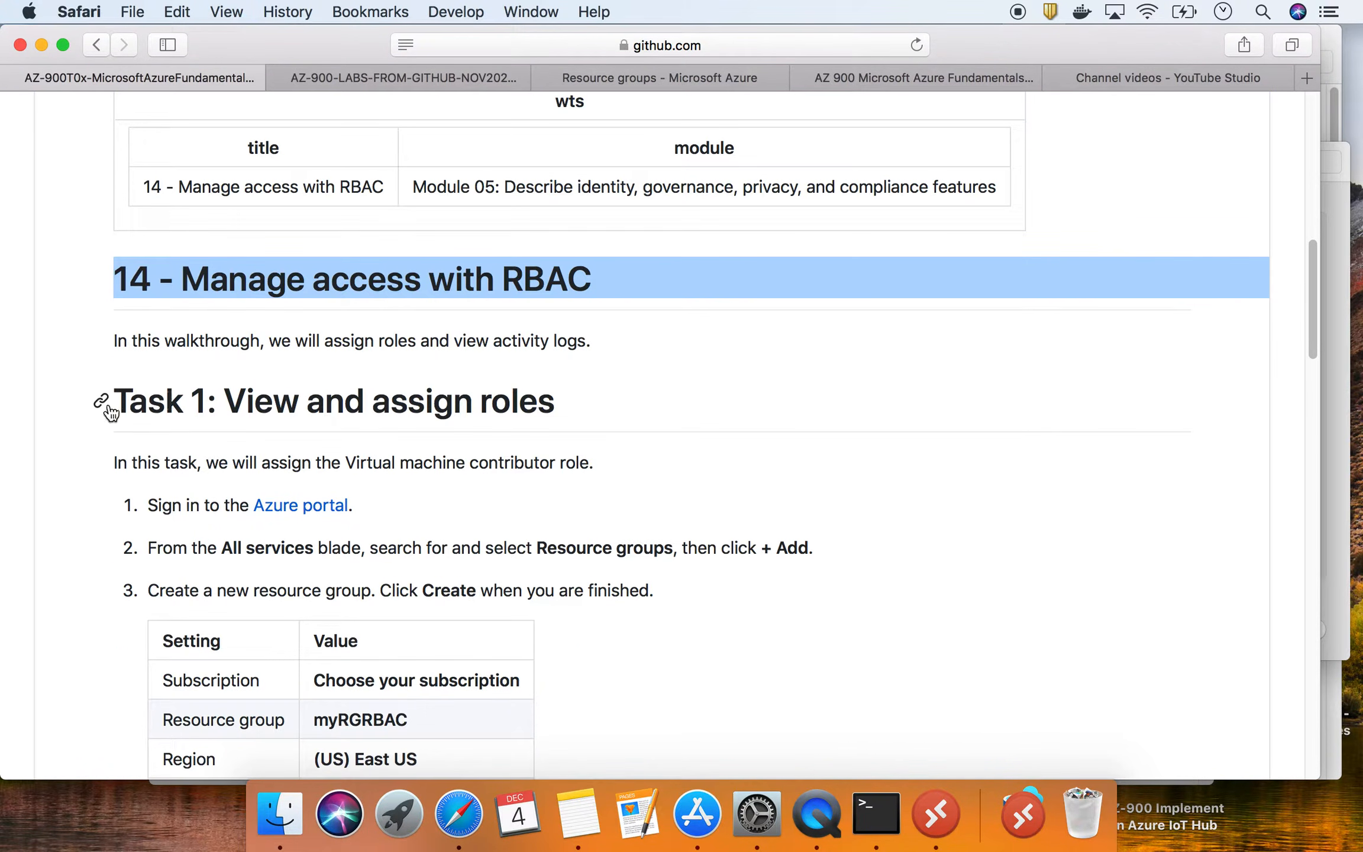
pyautogui.moveTo(226, 408); pyautogui.dragTo(557, 398)
pyautogui.scroll(-15, 558, 415)
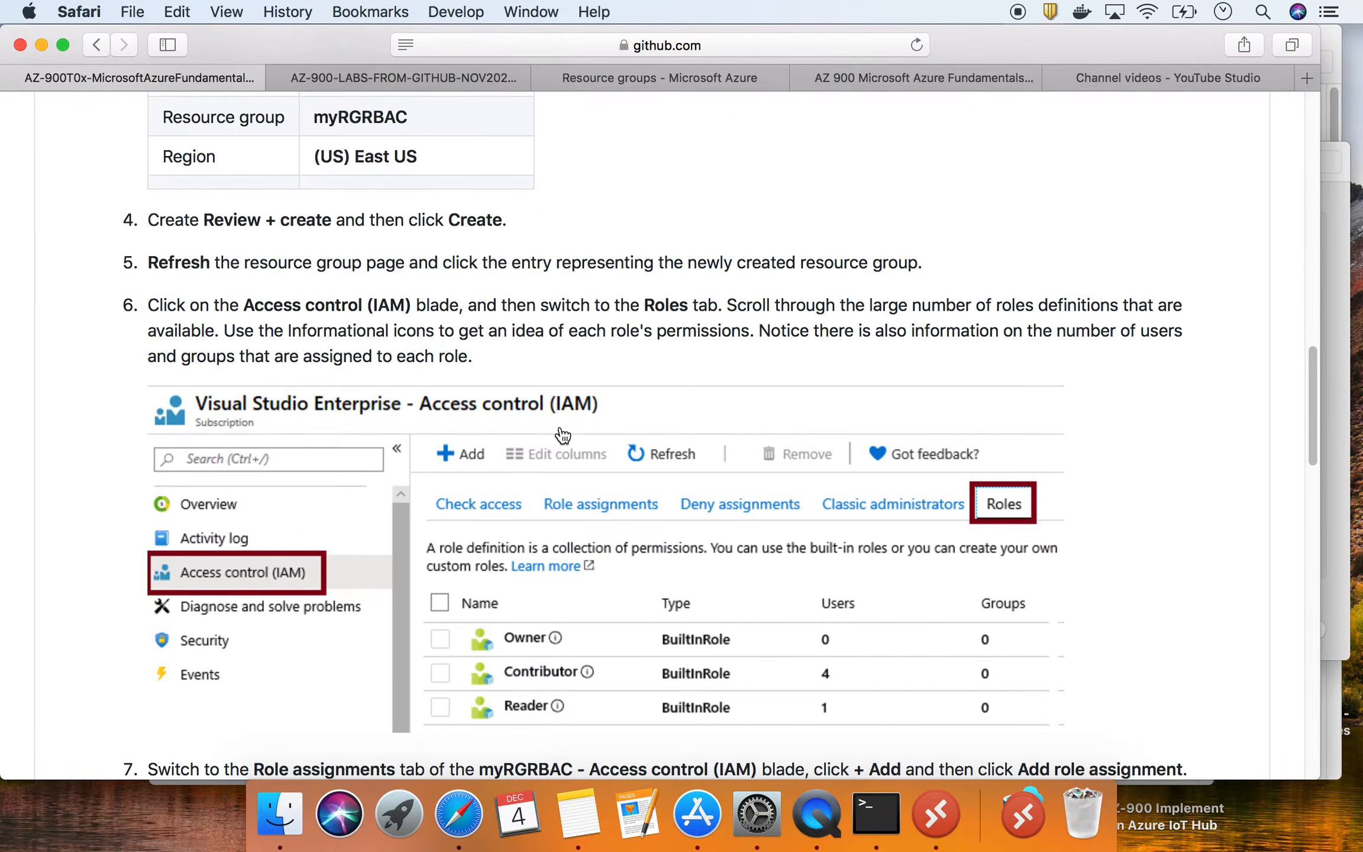
pyautogui.scroll(-10, 559, 435)
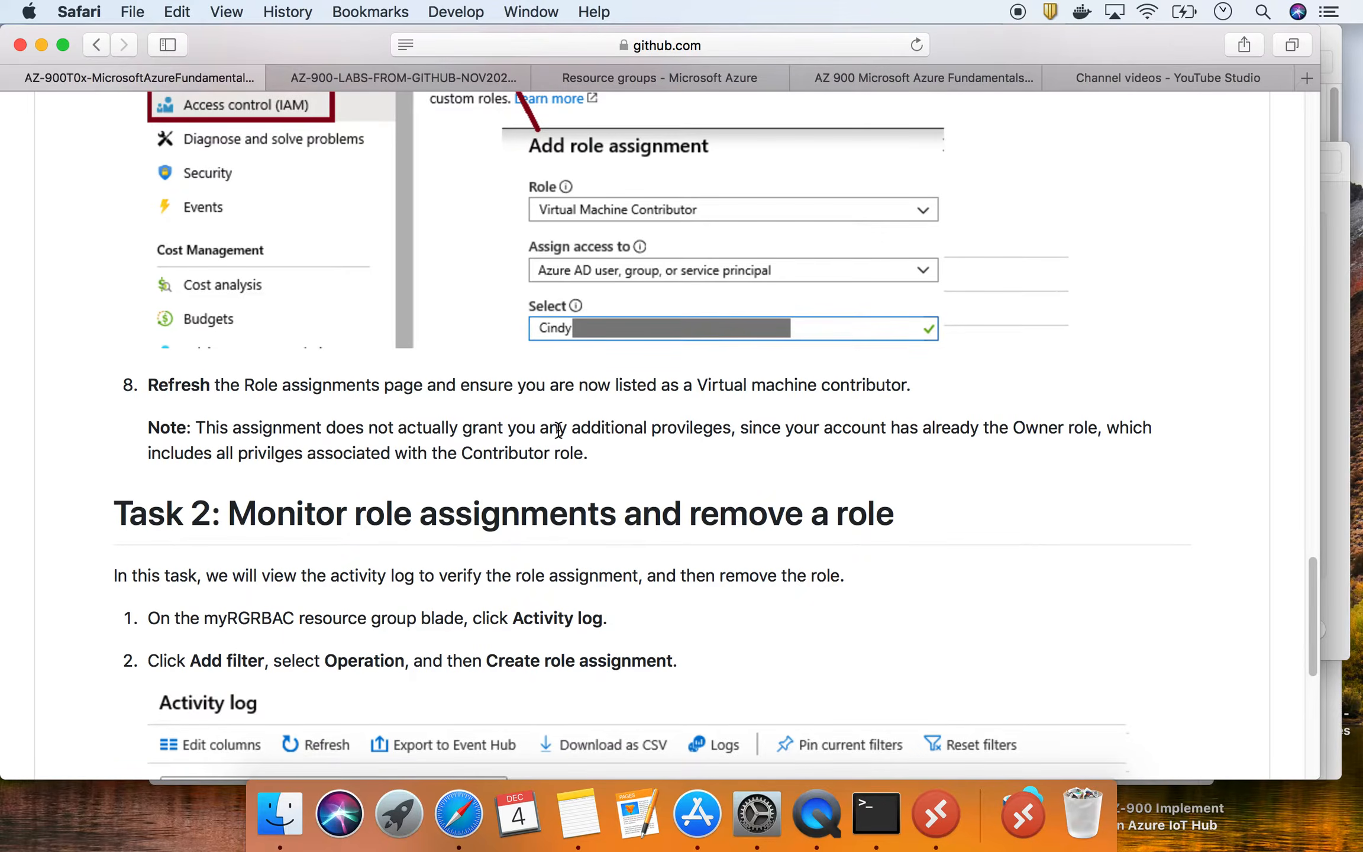
pyautogui.tripleClick(416, 358)
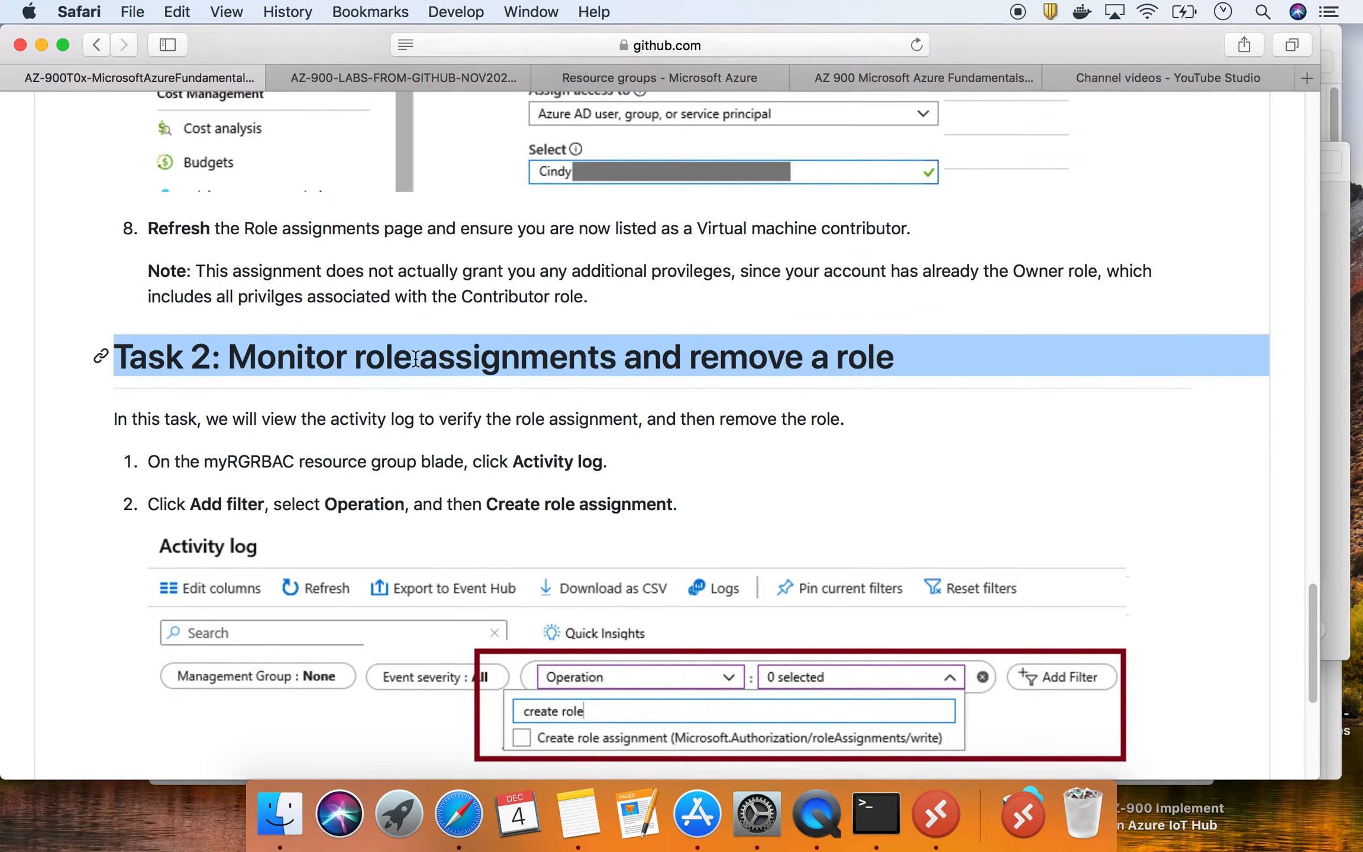
pyautogui.scroll(-5, 409, 362)
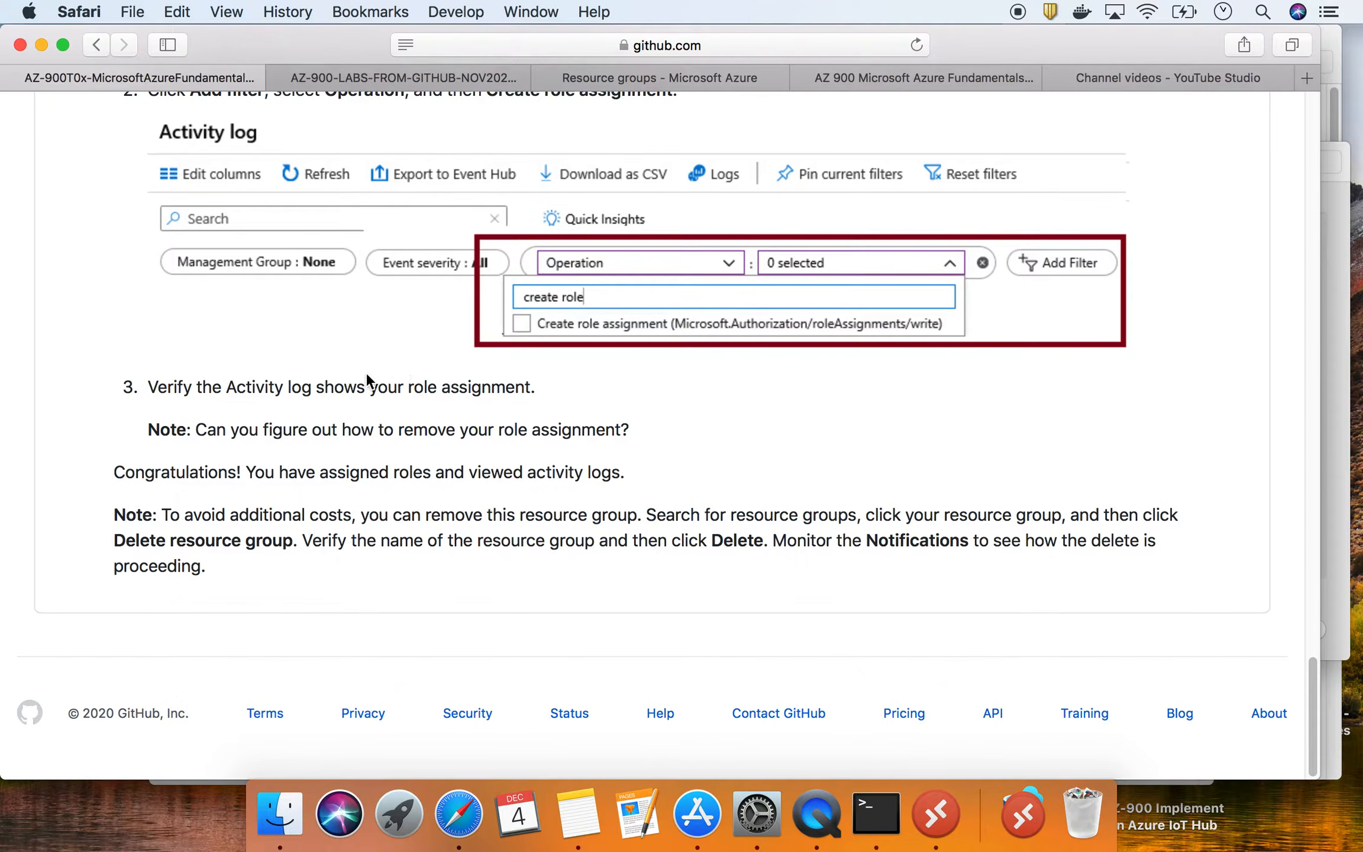
pyautogui.tripleClick(263, 387)
pyautogui.scroll(20, 264, 387)
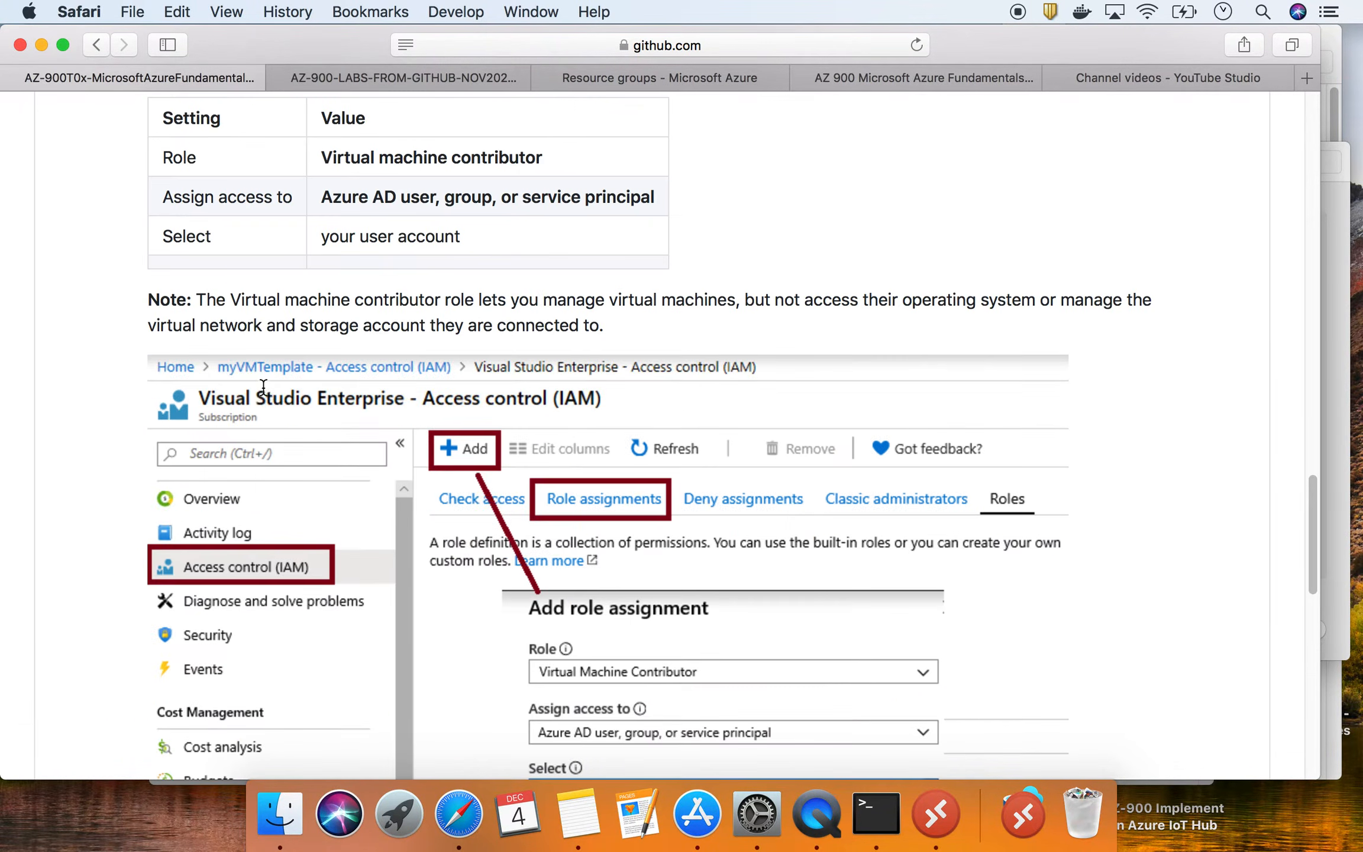
pyautogui.scroll(-5, 262, 386)
pyautogui.scroll(-6, 262, 385)
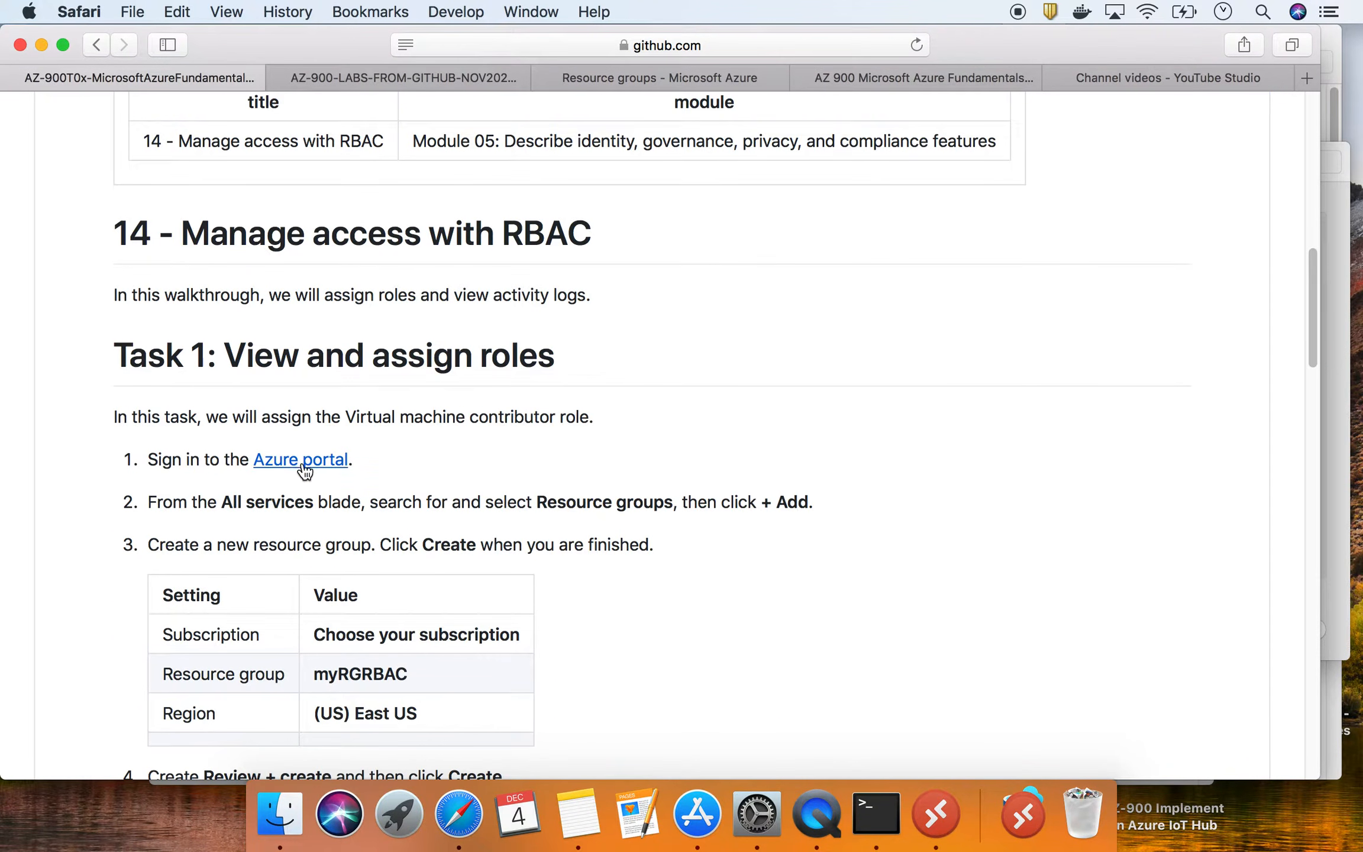
pyautogui.moveTo(158, 461); pyautogui.dragTo(362, 454)
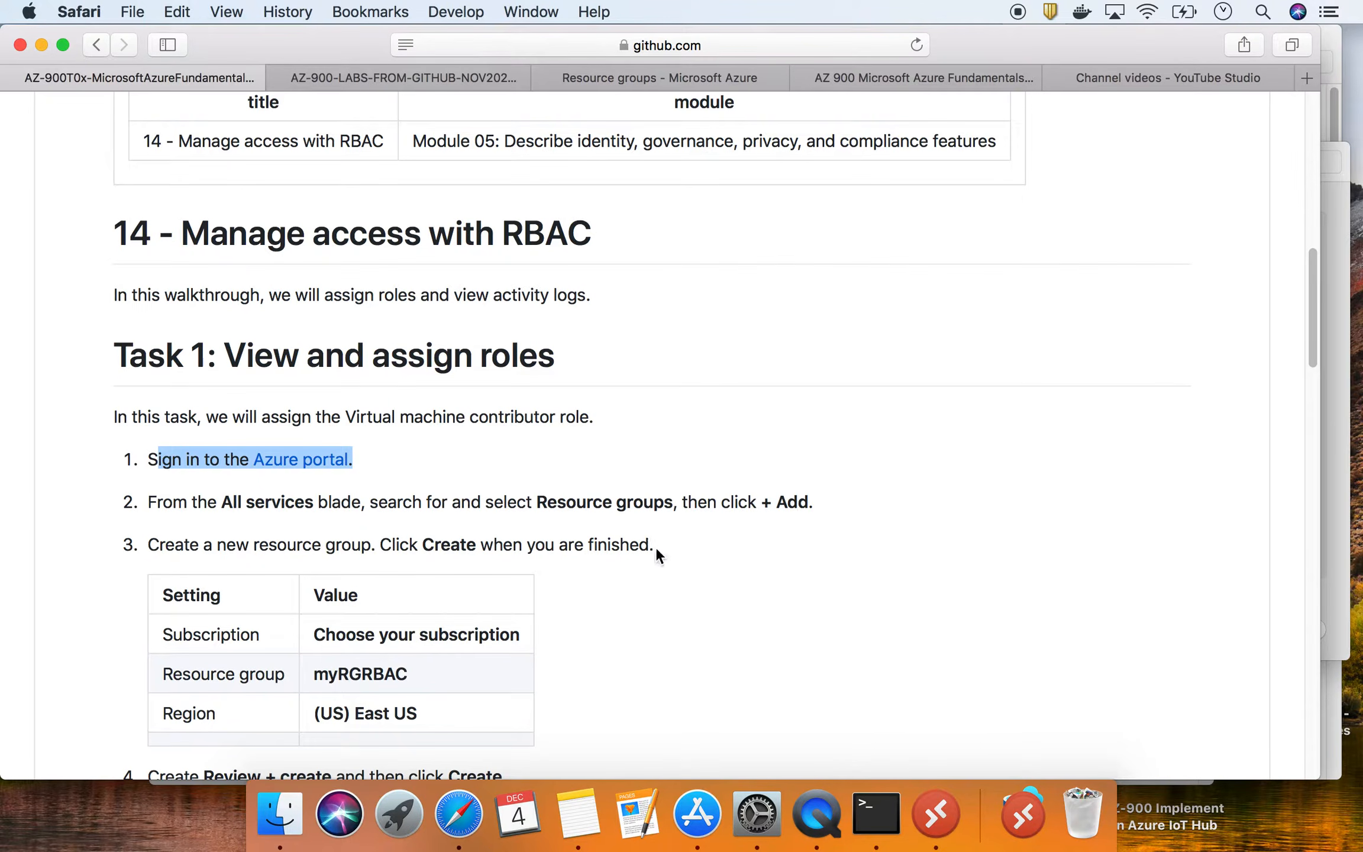
pyautogui.click(455, 550)
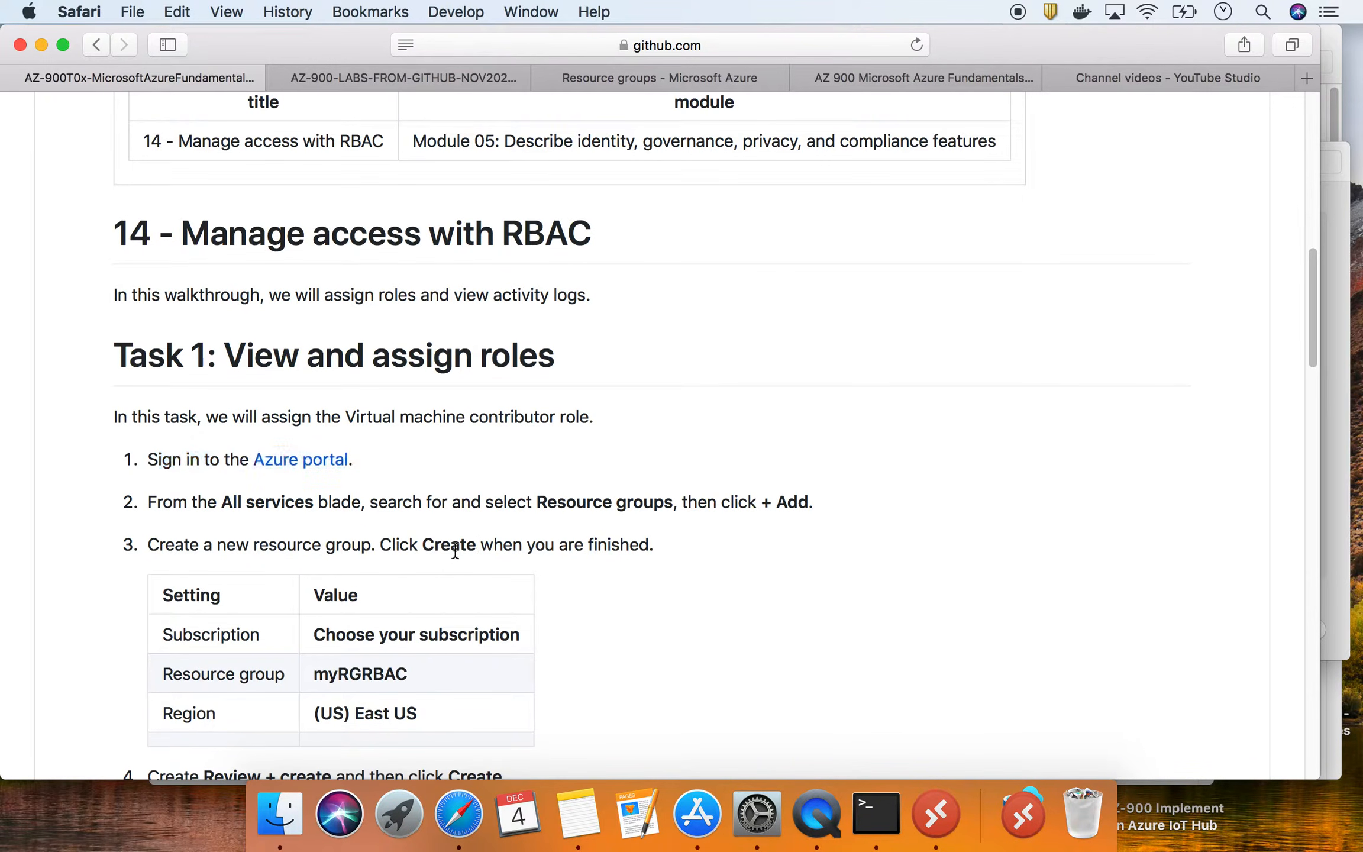
# - Copy the resource group name myRGRBAC from the settings table in Task 1 of the walkthrough
pyautogui.scroll(-5, 455, 552)
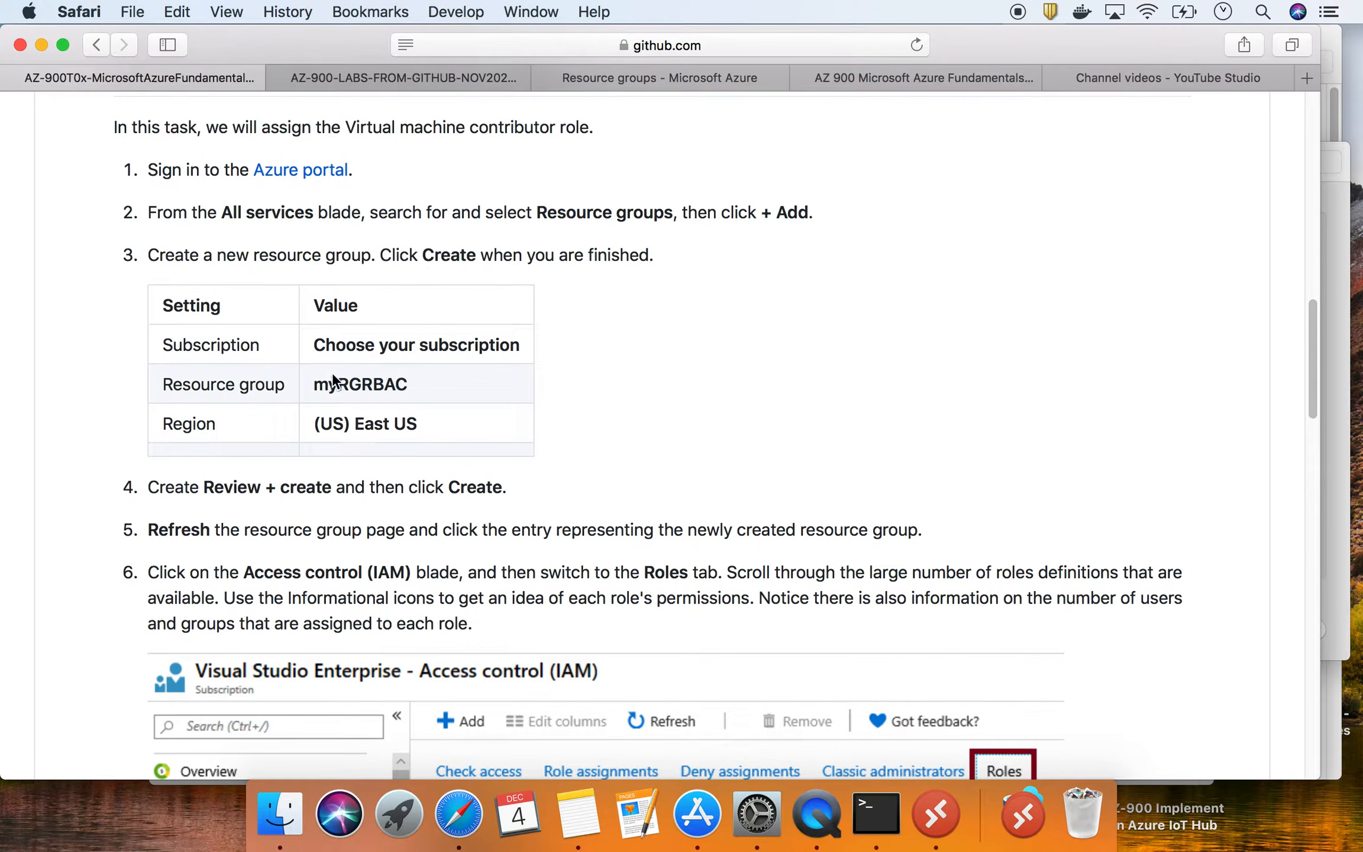
pyautogui.doubleClick(376, 379)
pyautogui.click(376, 379)
pyautogui.moveTo(316, 383); pyautogui.dragTo(408, 384)
pyautogui.rightClick(398, 385)
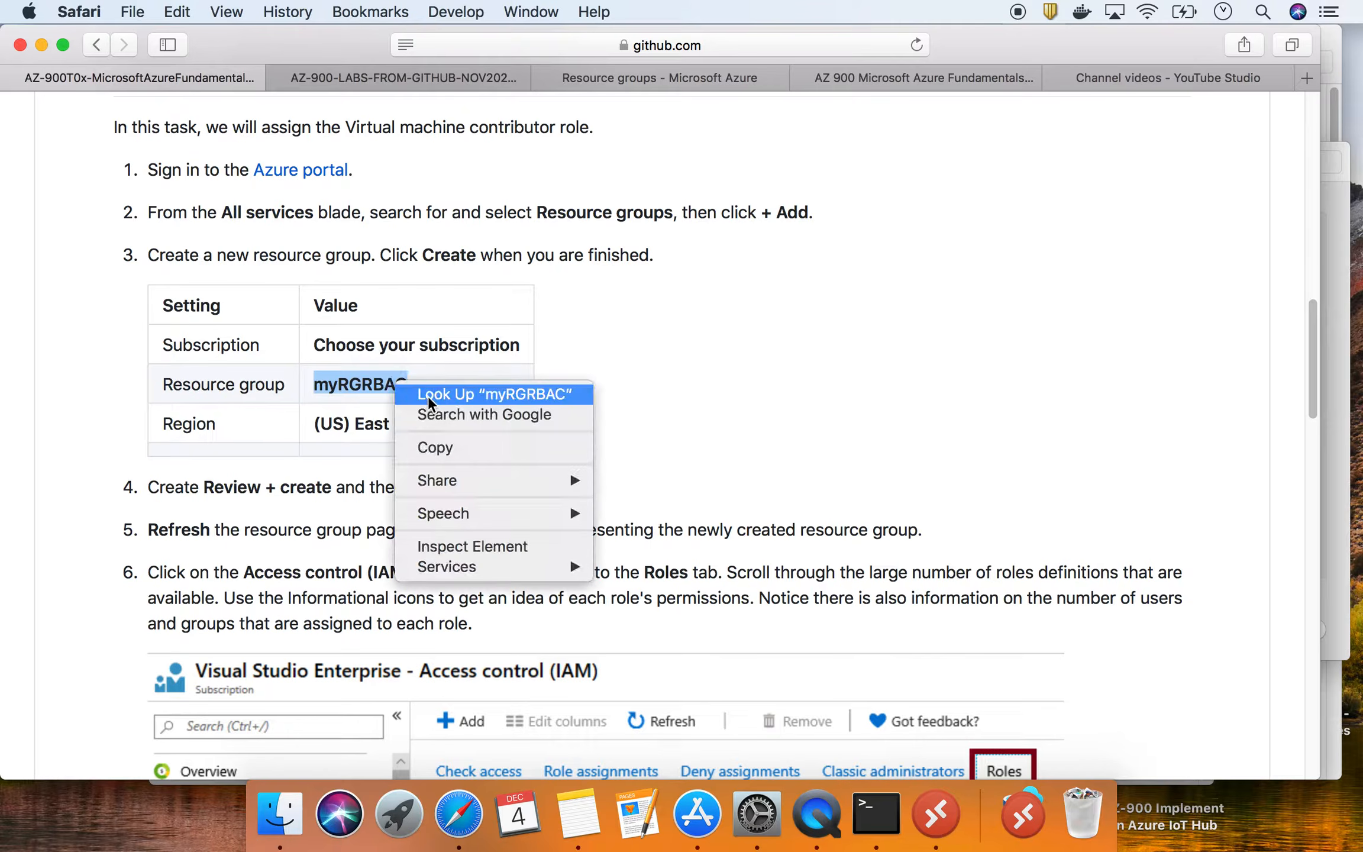
pyautogui.click(450, 443)
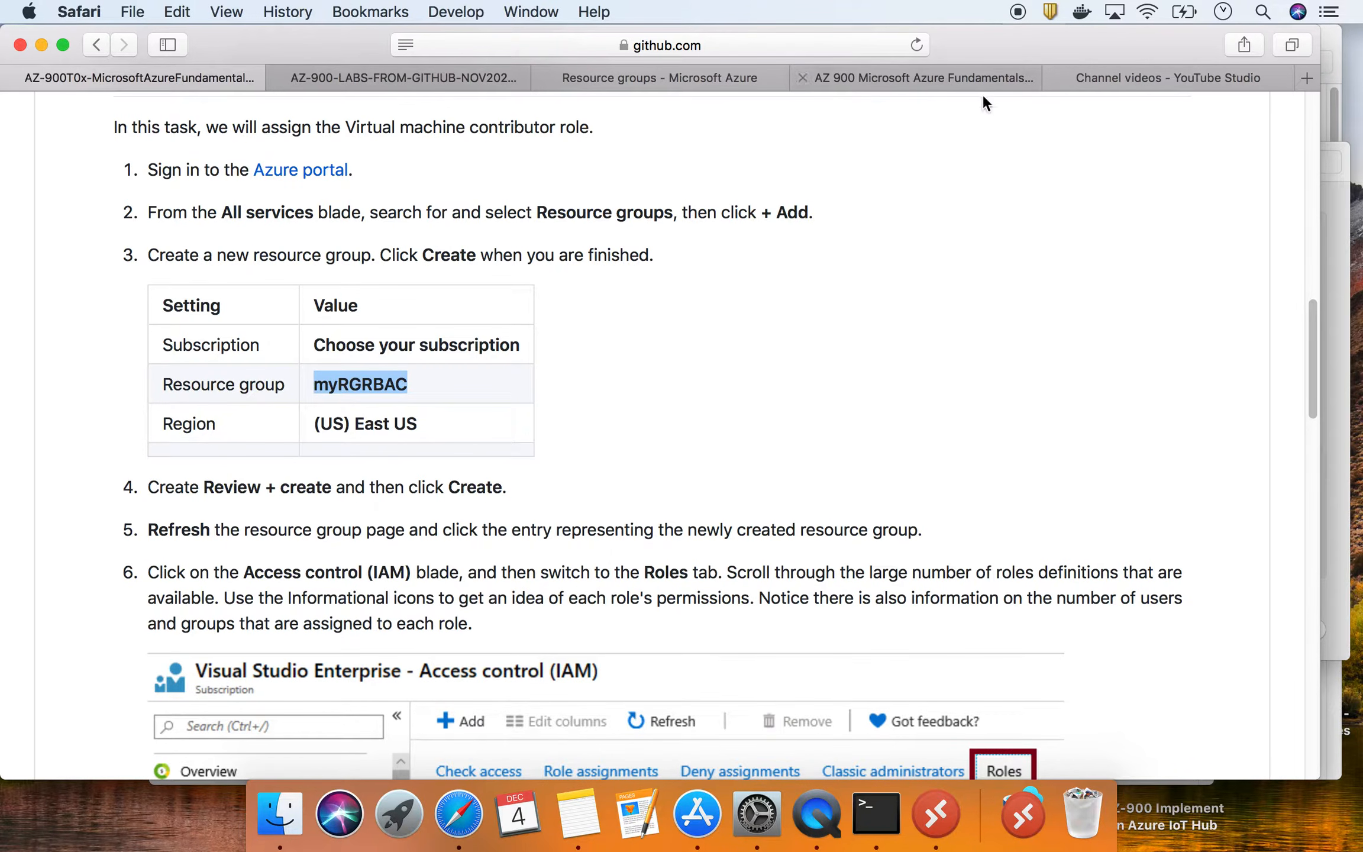
# - Switch to the Azure portal, search all services for "resour" from the home page and open Resource groups
pyautogui.click(651, 79)
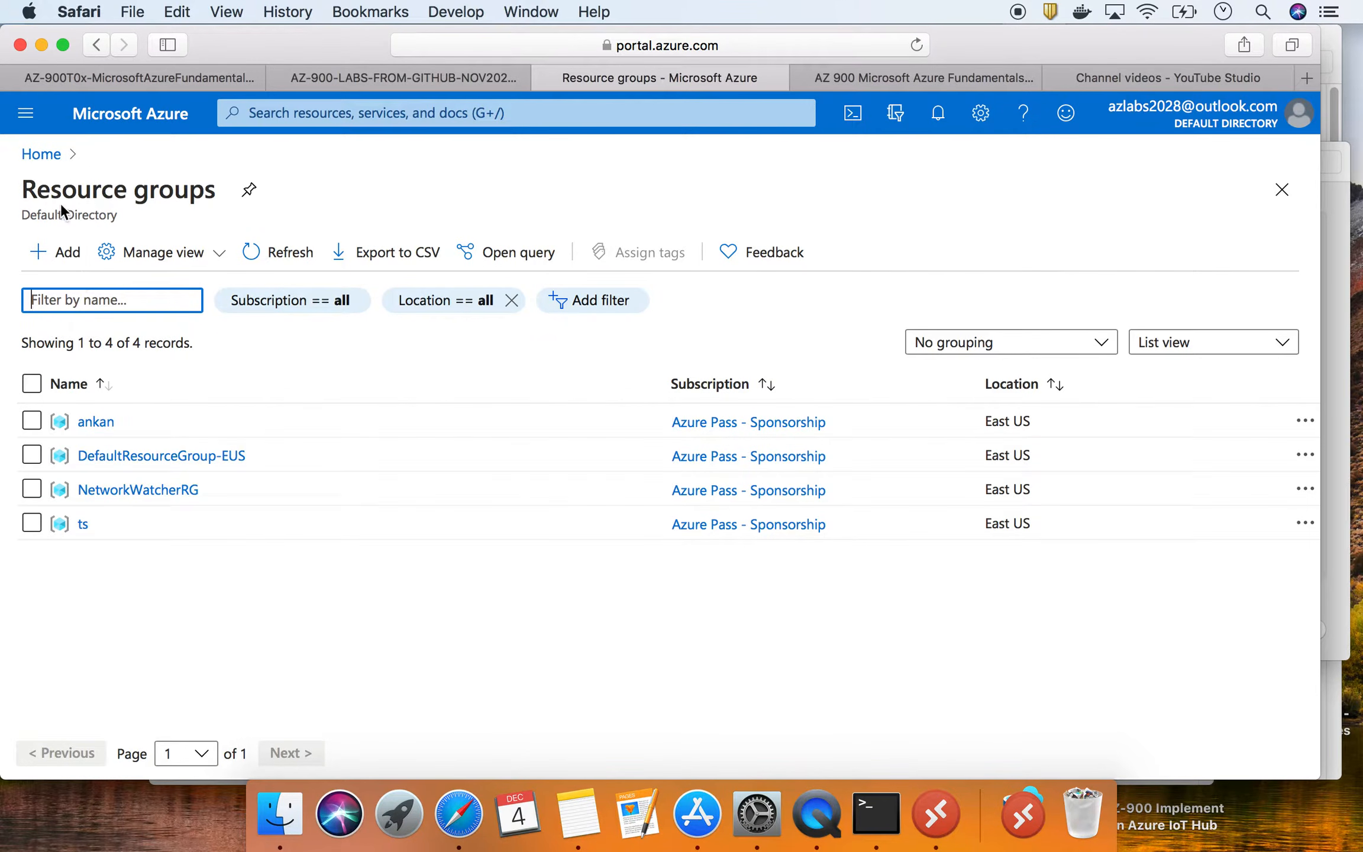
pyautogui.click(53, 155)
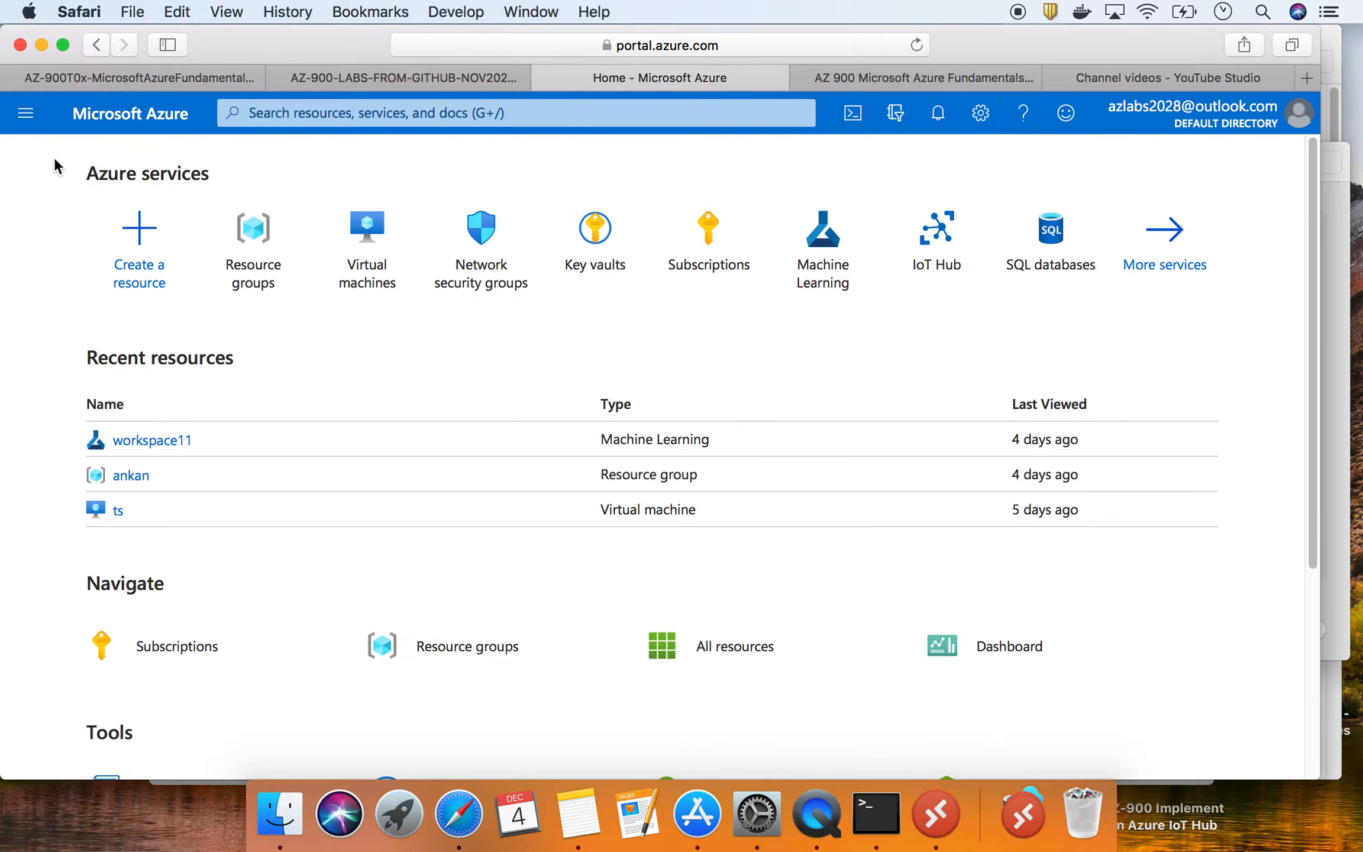
pyautogui.click(292, 116)
pyautogui.write('resour')
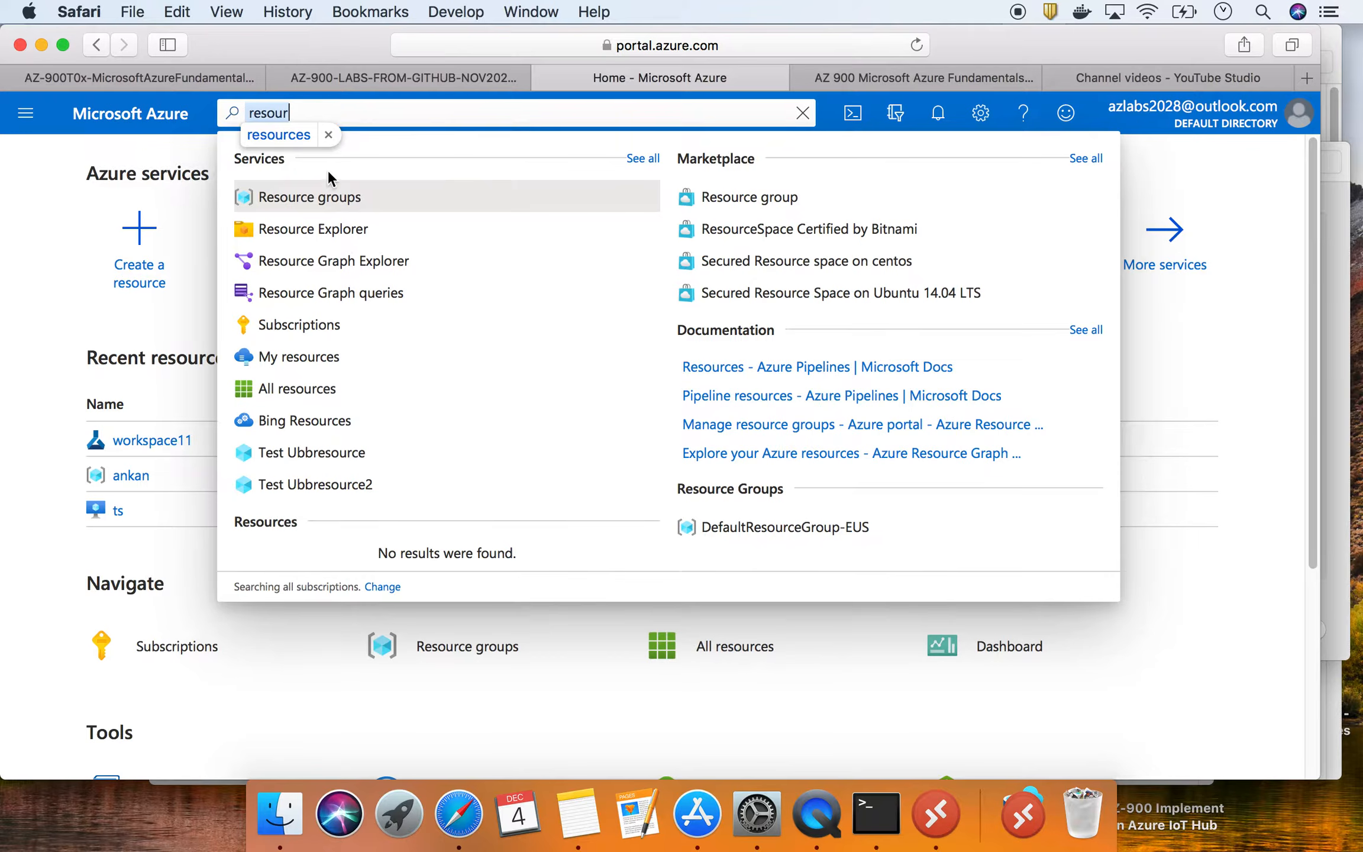
pyautogui.click(333, 197)
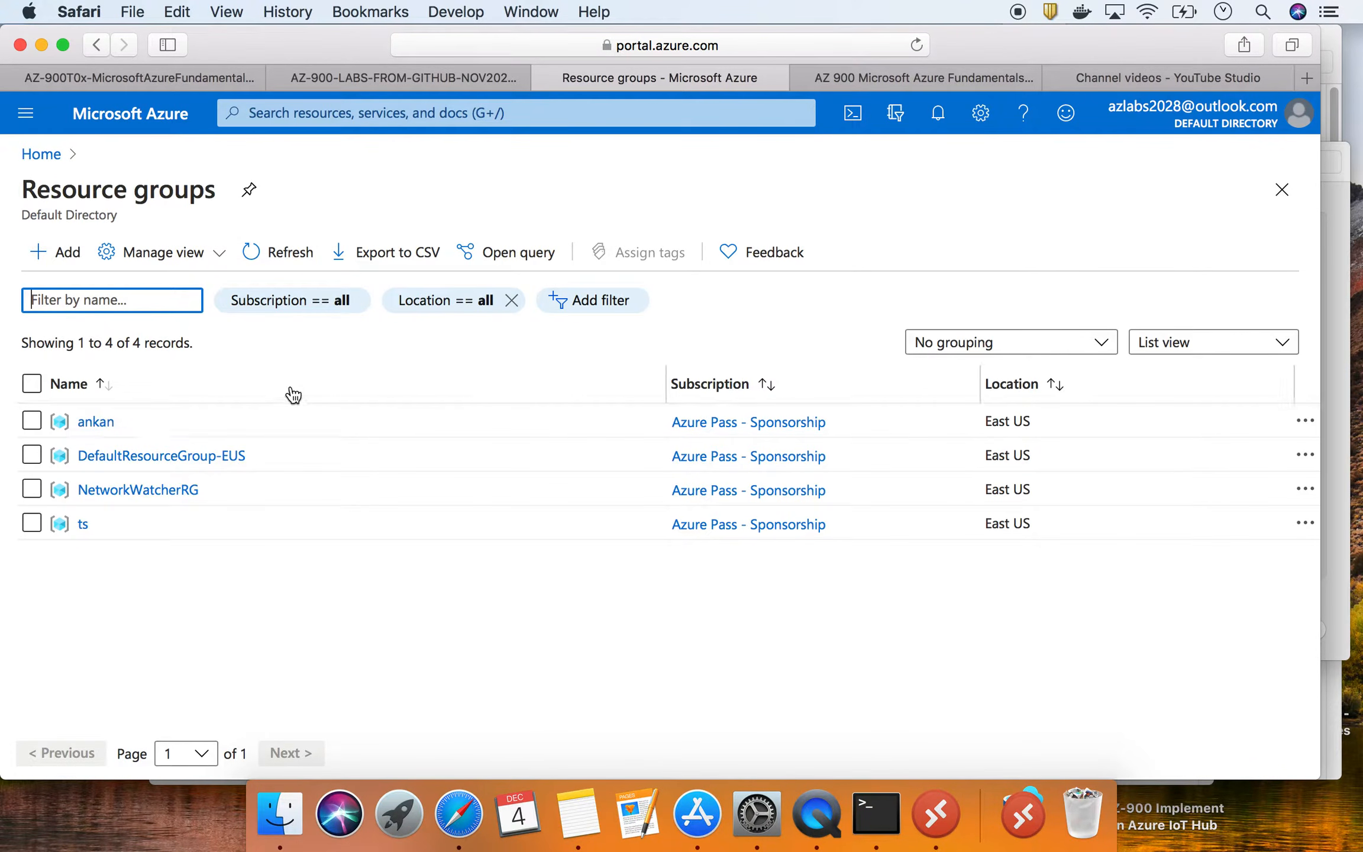
# - Create a resource group named myRGRBAC in the Azure Pass - Sponsorship subscription, region (US) East US, without tags
pyautogui.click(68, 255)
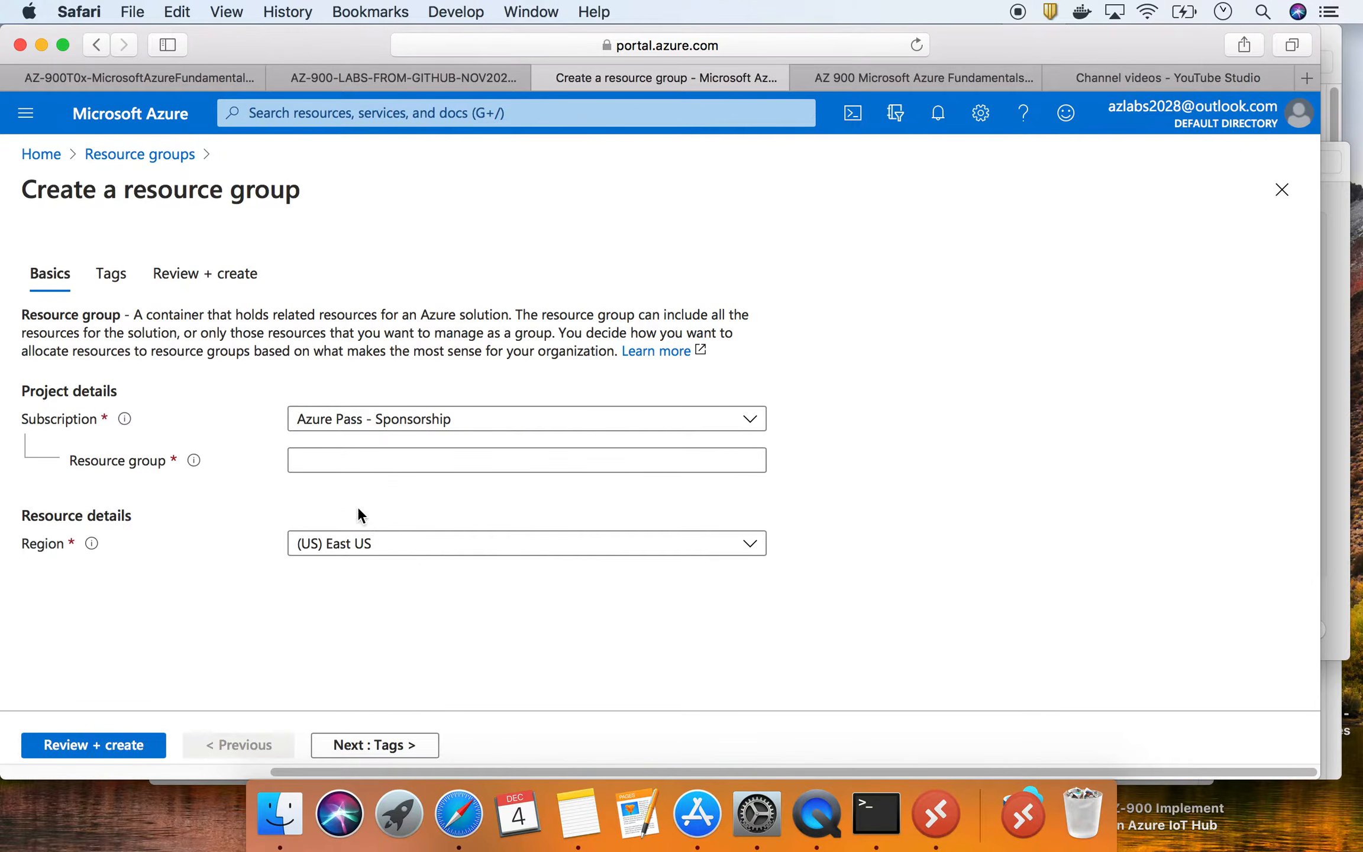
pyautogui.click(324, 464)
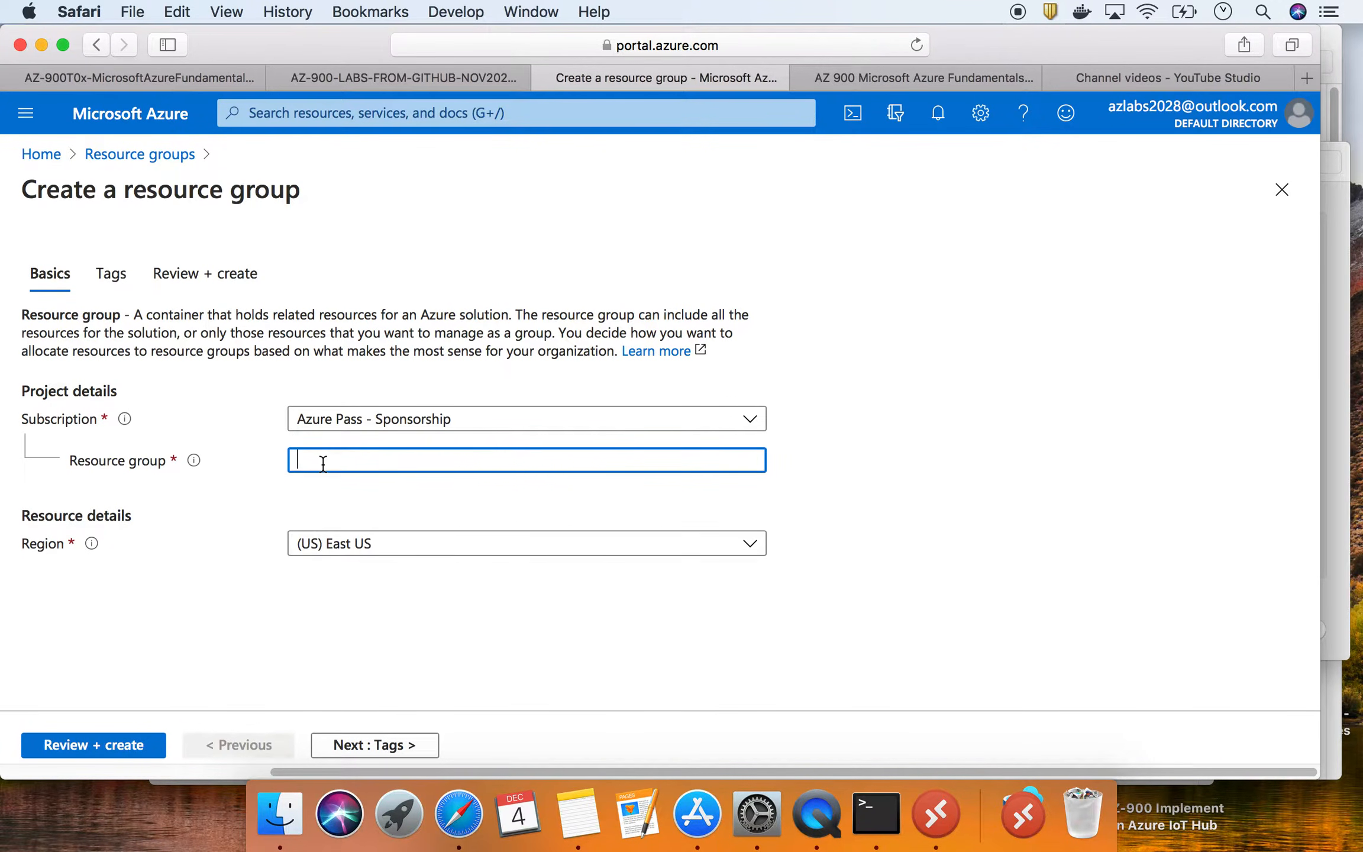
pyautogui.rightClick(324, 464)
pyautogui.click(365, 513)
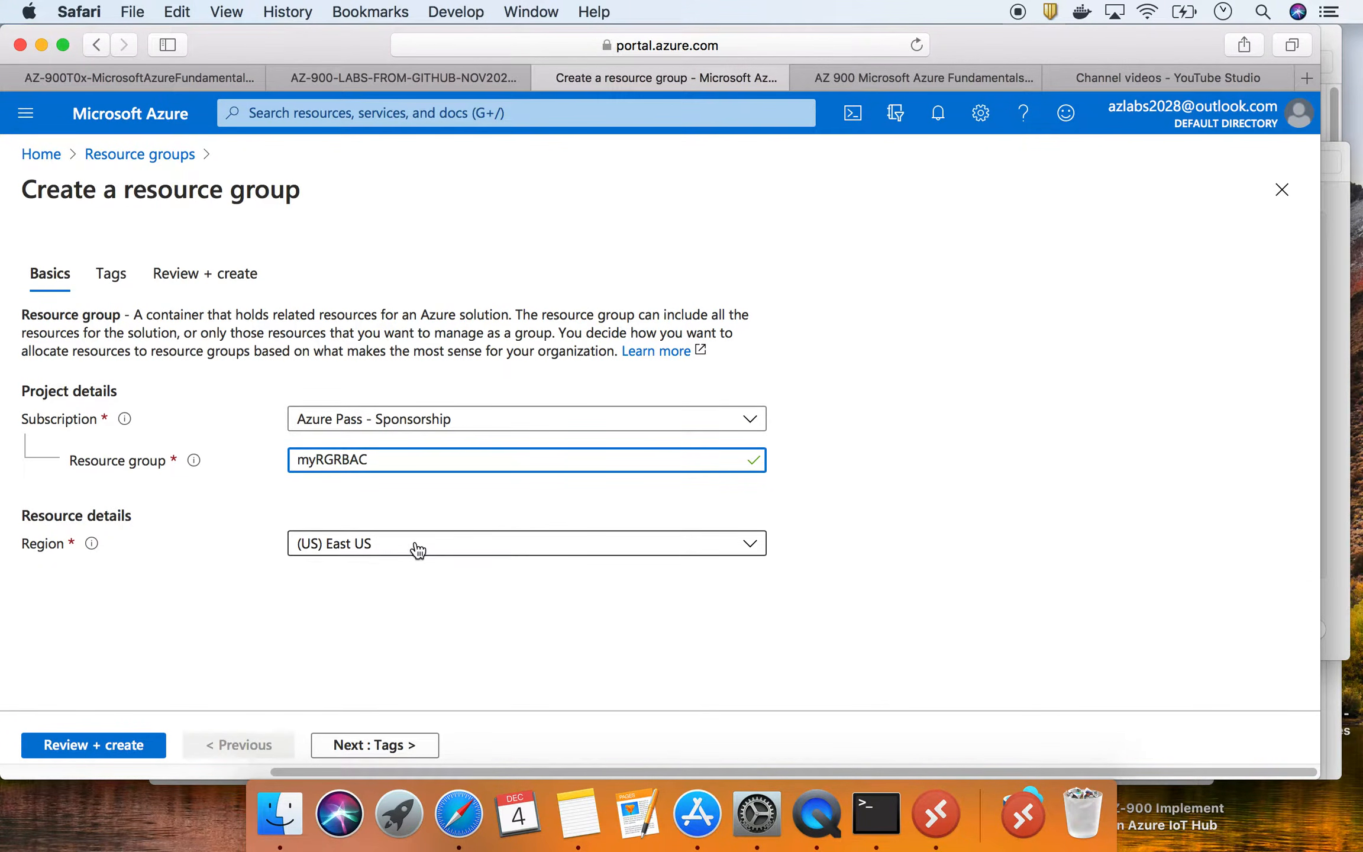
pyautogui.click(379, 744)
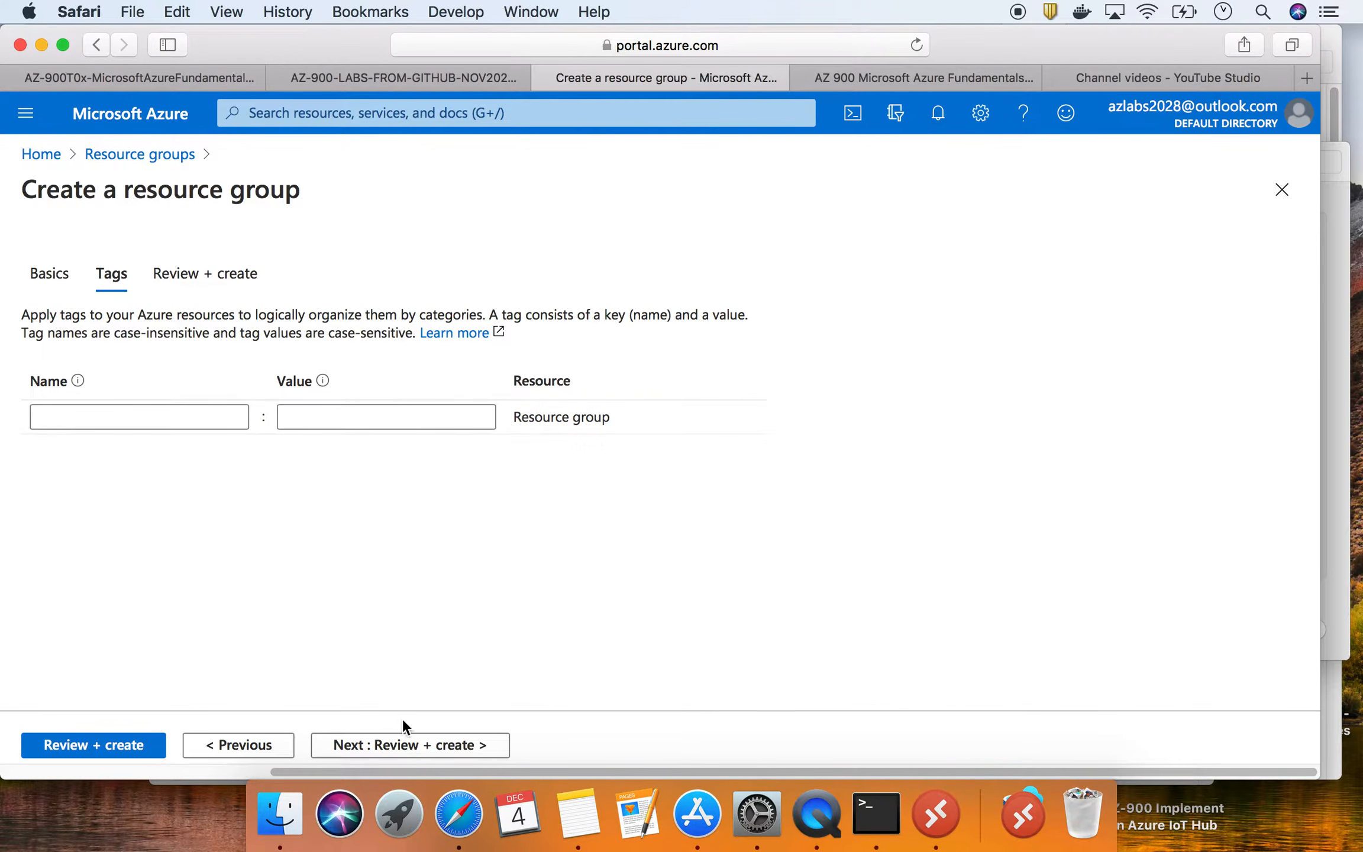
pyautogui.click(428, 747)
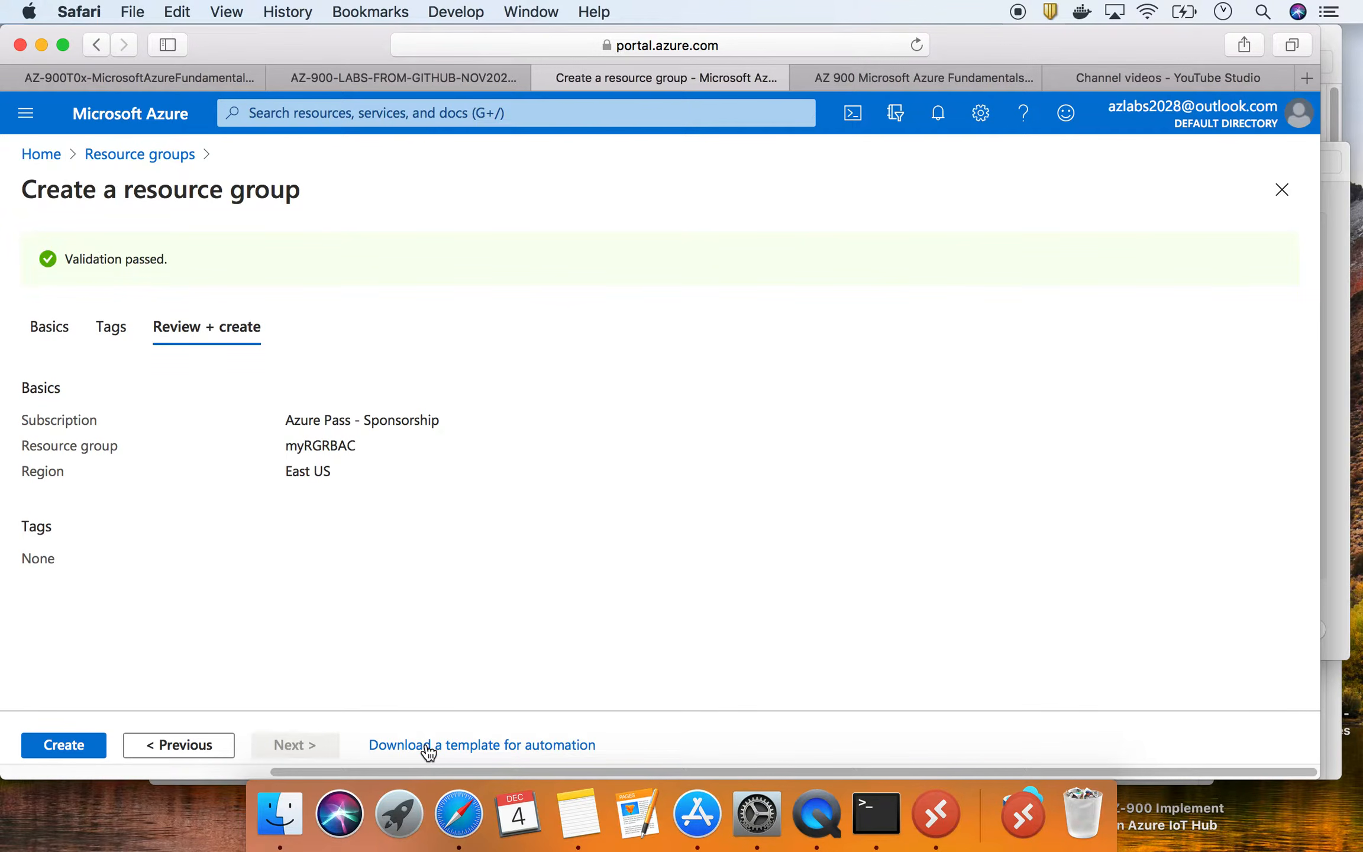
pyautogui.click(68, 743)
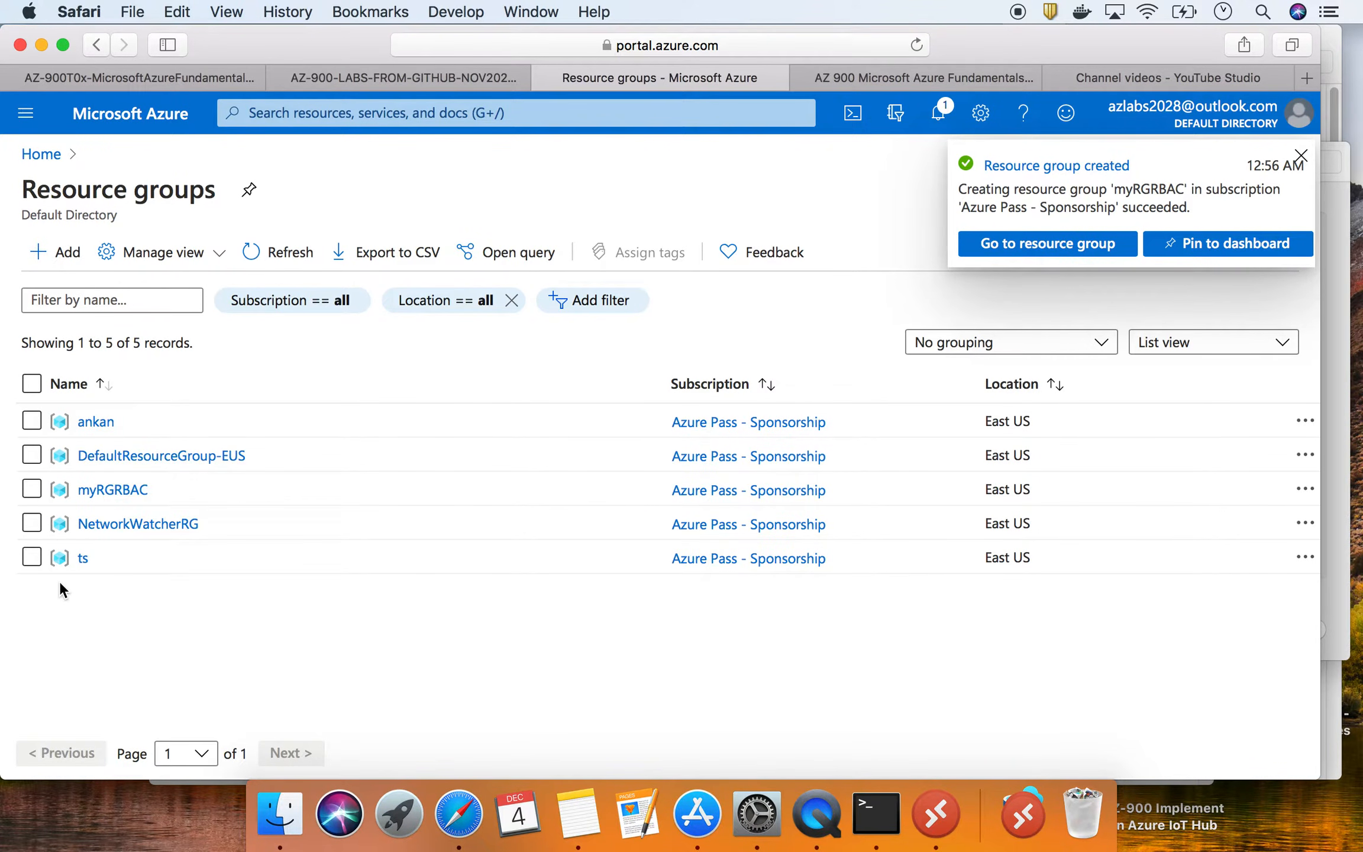
# - Open the myRGRBAC resource group, consult step 6 of the walkthrough and go to the group's Access control (IAM) page
pyautogui.click(110, 491)
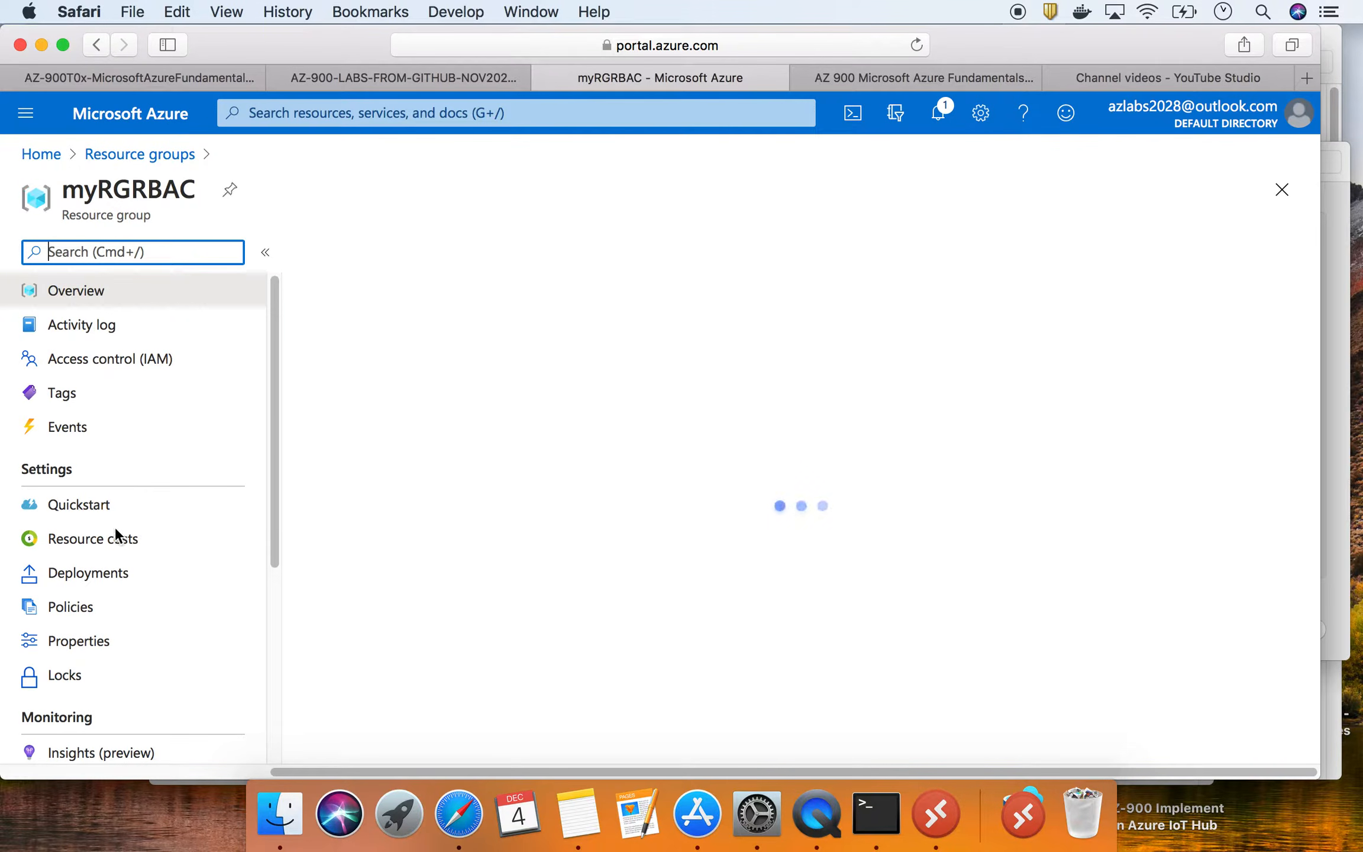
pyautogui.click(142, 75)
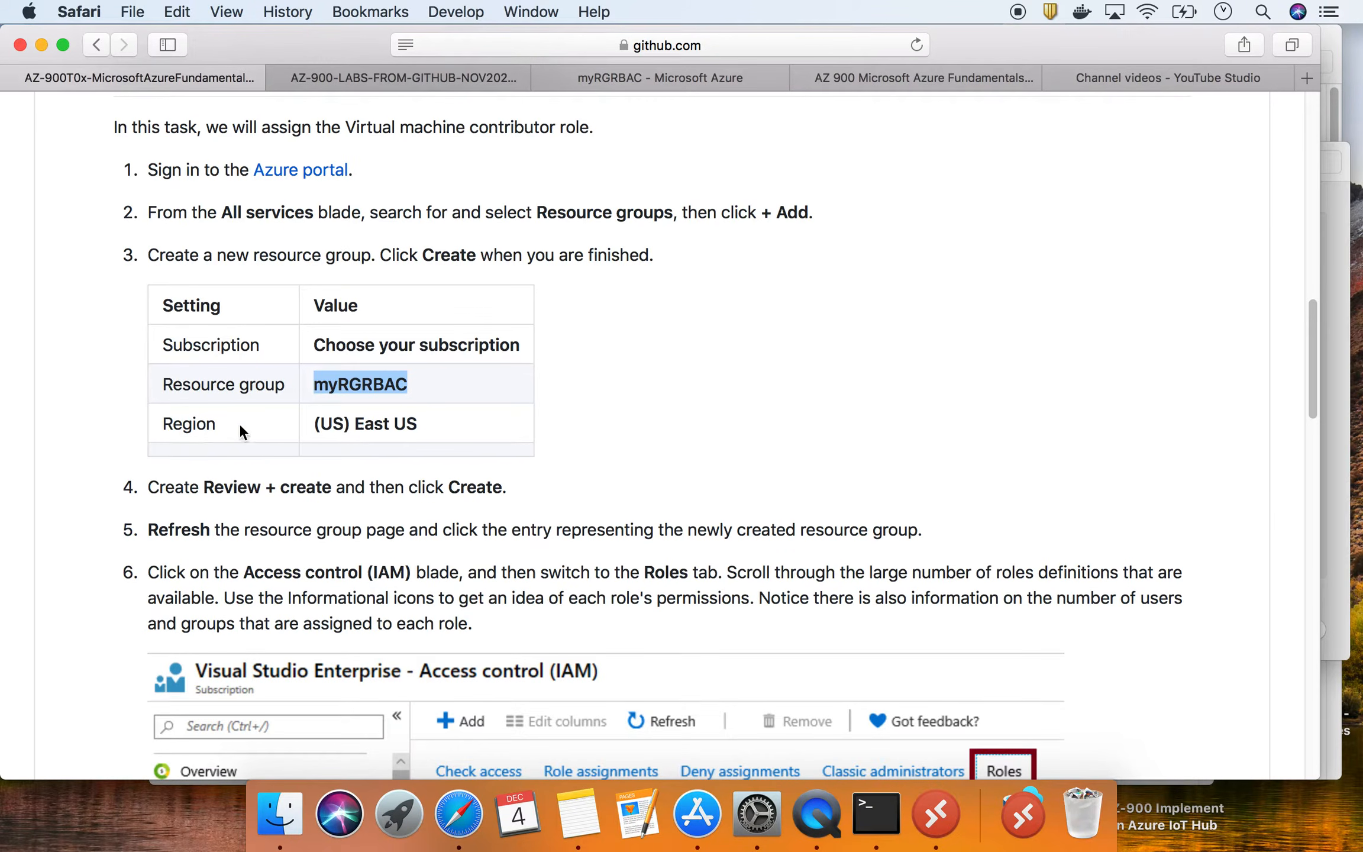
pyautogui.scroll(-1, 424, 534)
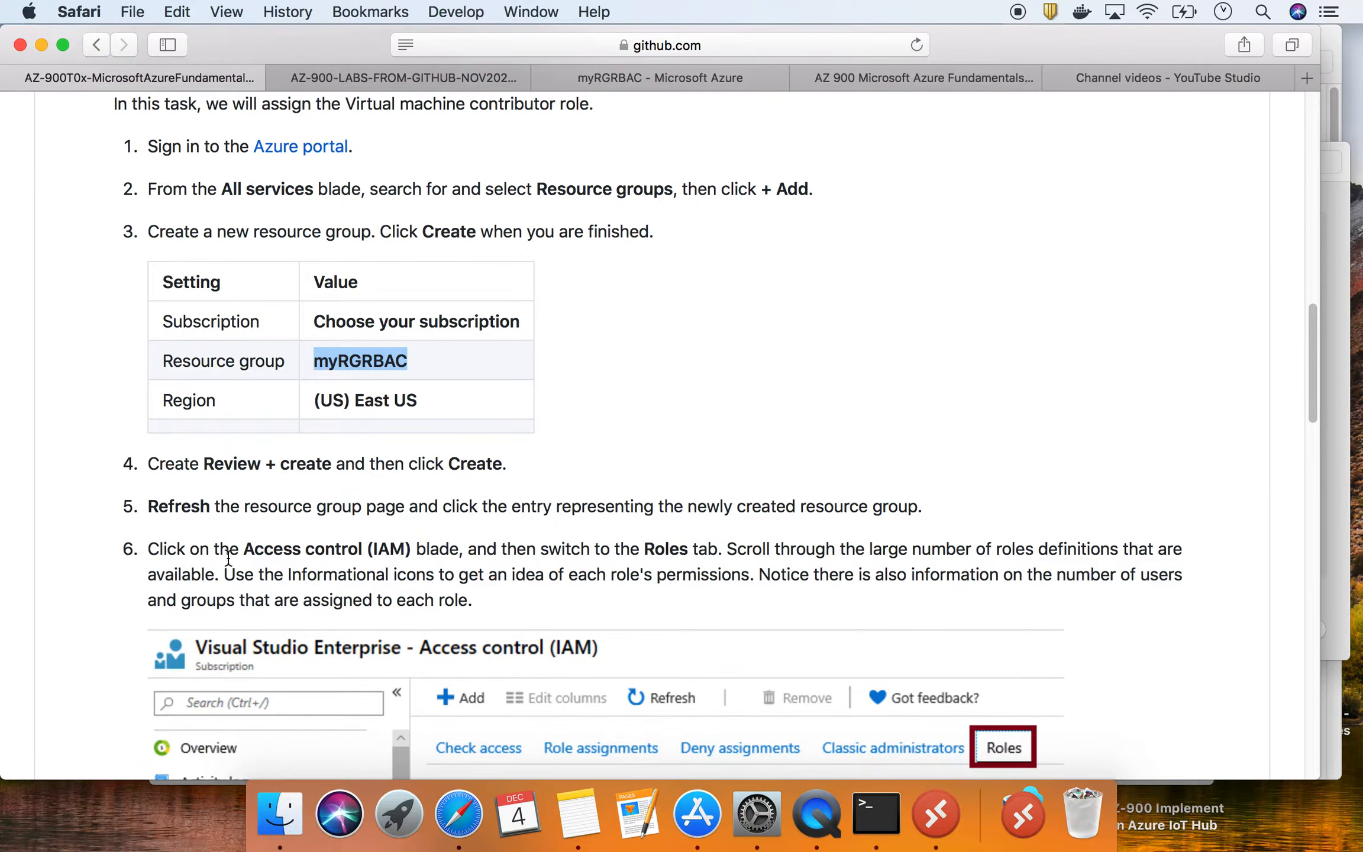
pyautogui.scroll(-3, 184, 565)
pyautogui.moveTo(149, 462); pyautogui.dragTo(466, 465)
pyautogui.press('super+Tab')
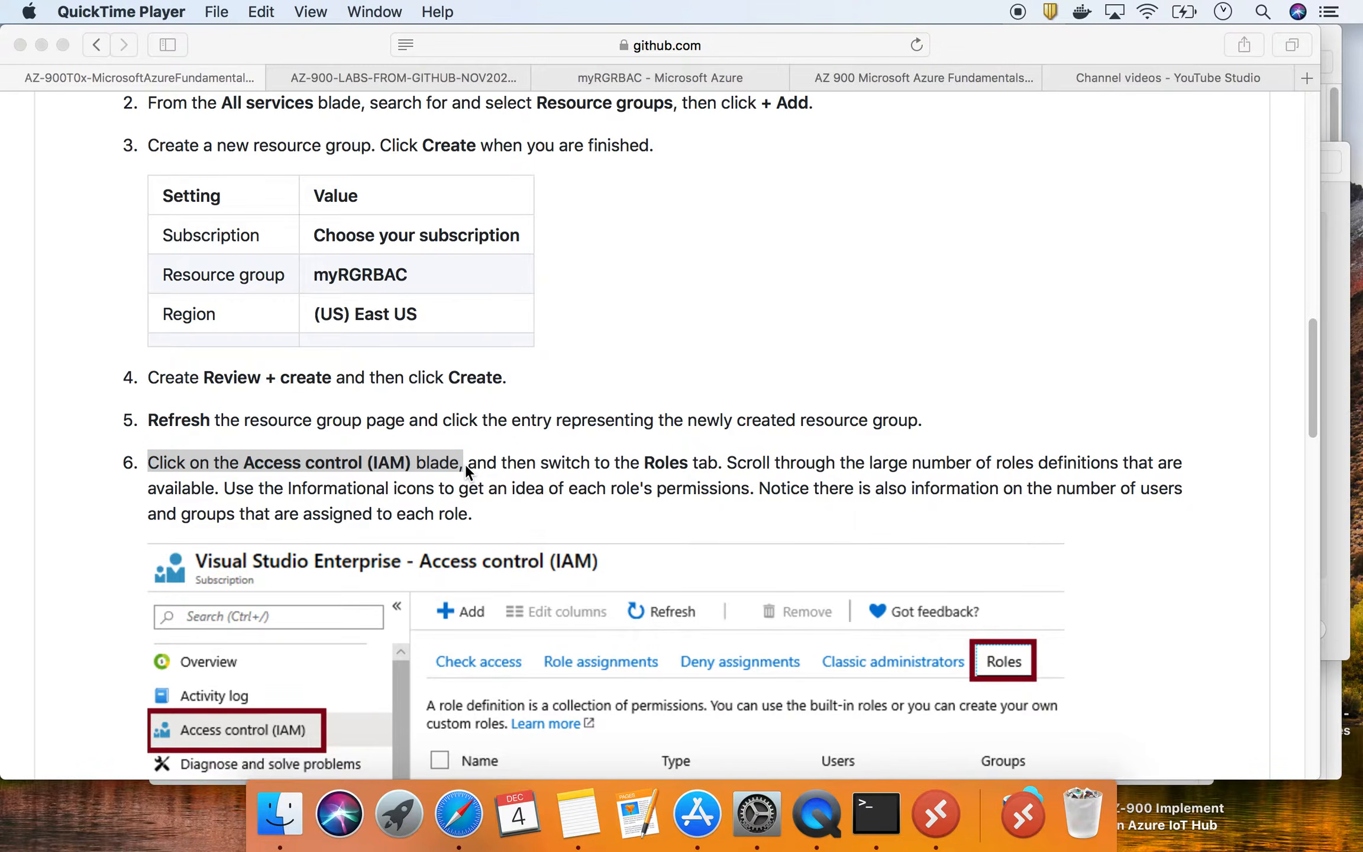
pyautogui.click(653, 78)
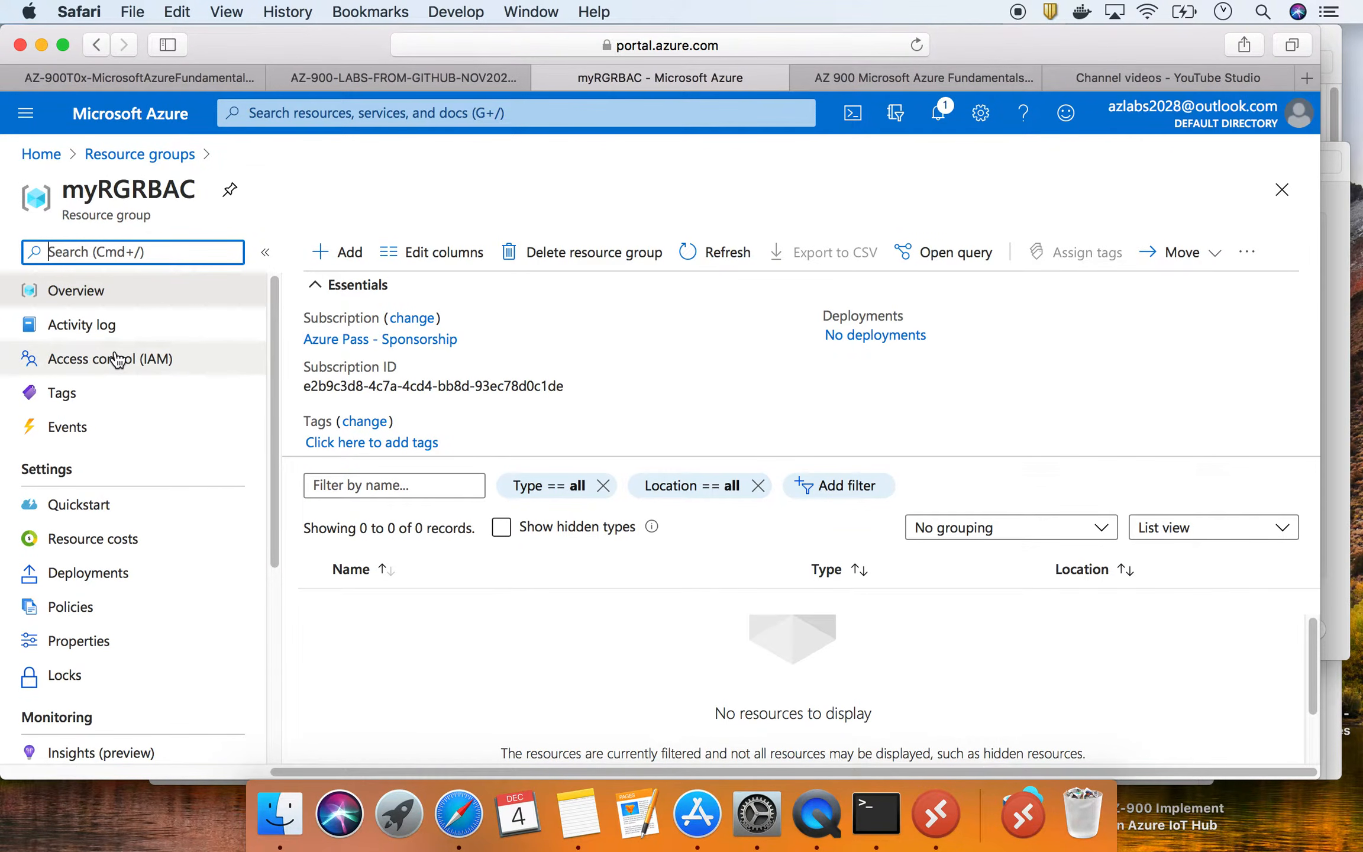
pyautogui.click(166, 367)
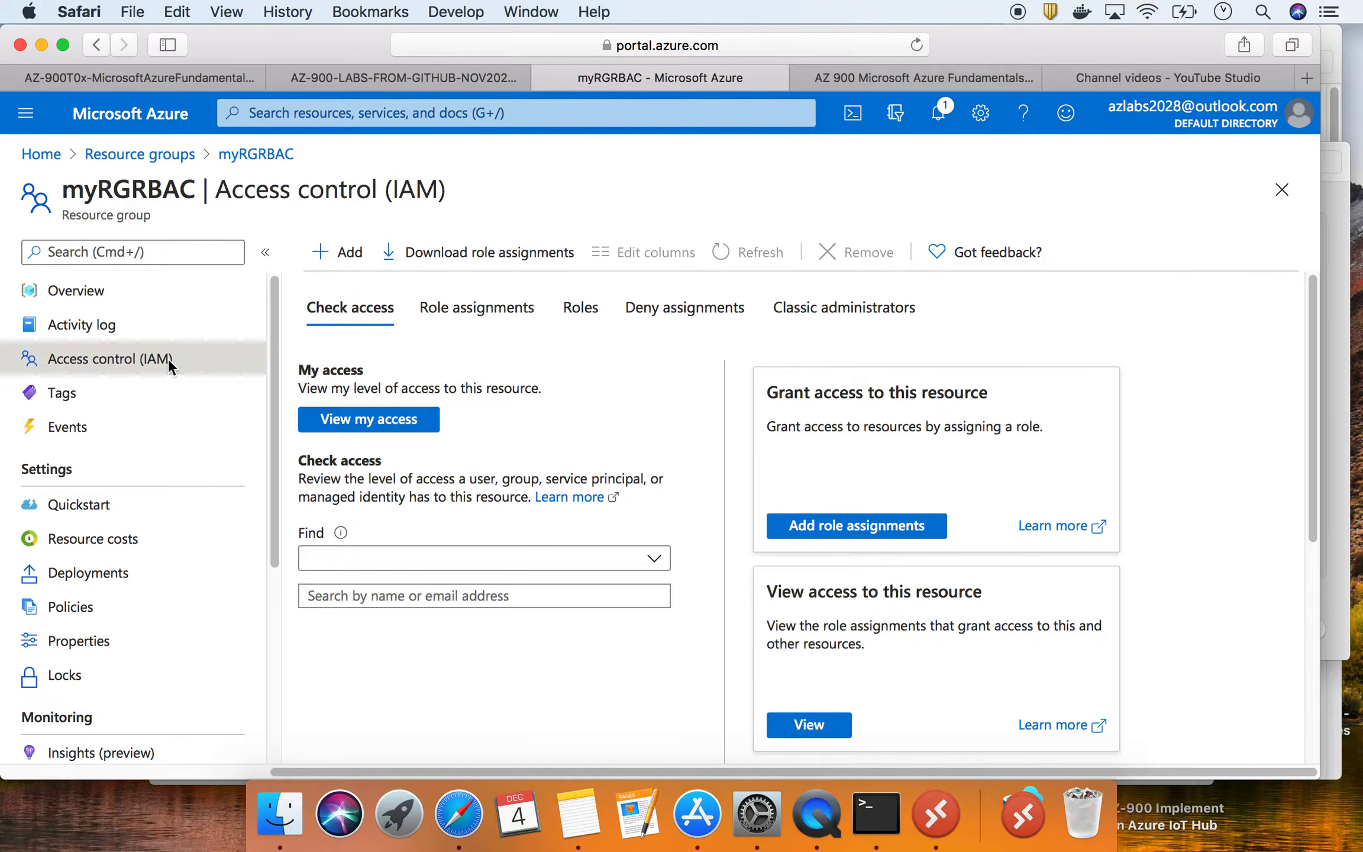
pyautogui.doubleClick(436, 188)
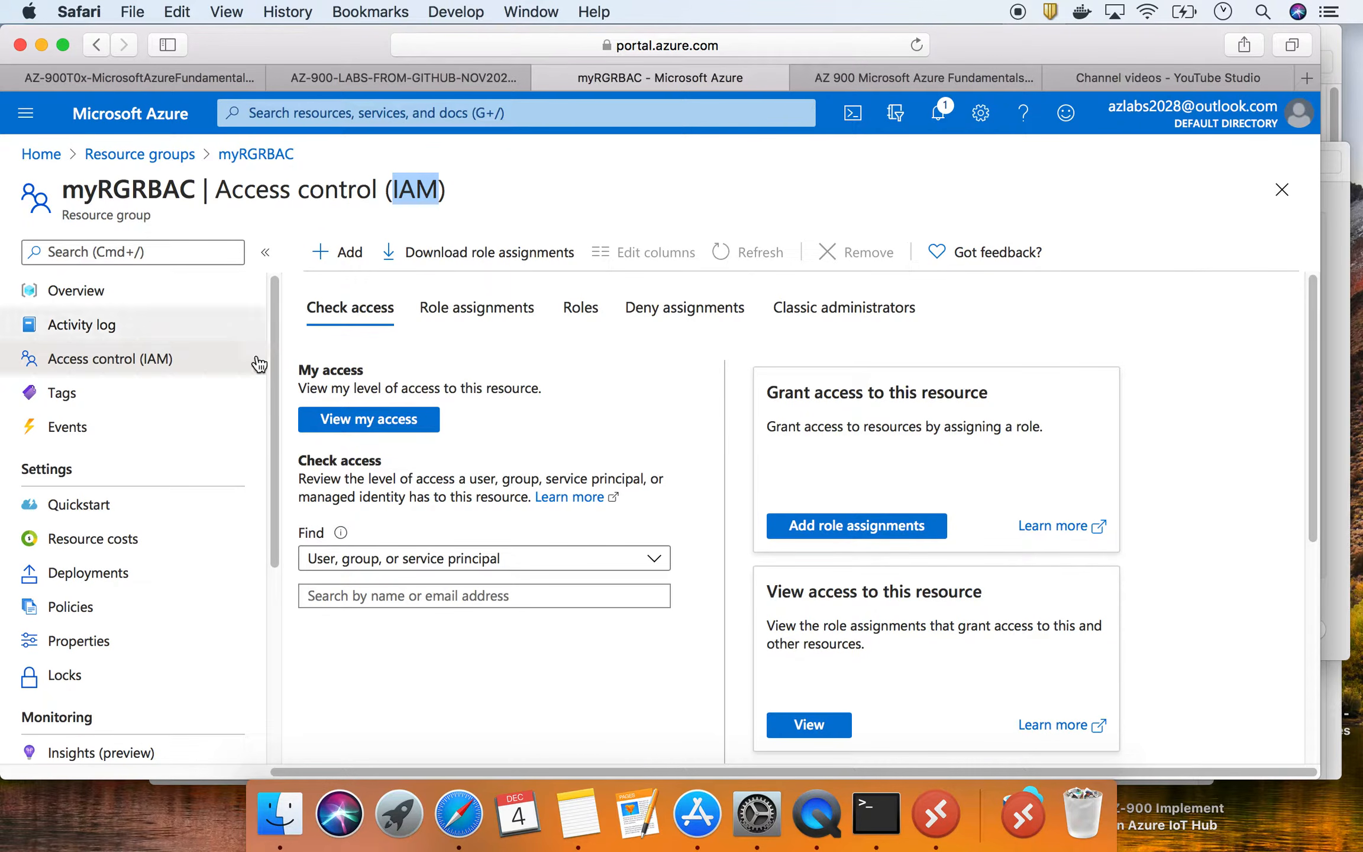
# - Return to the portal home, open the Subscriptions page and apply its role and status filters
pyautogui.click(42, 157)
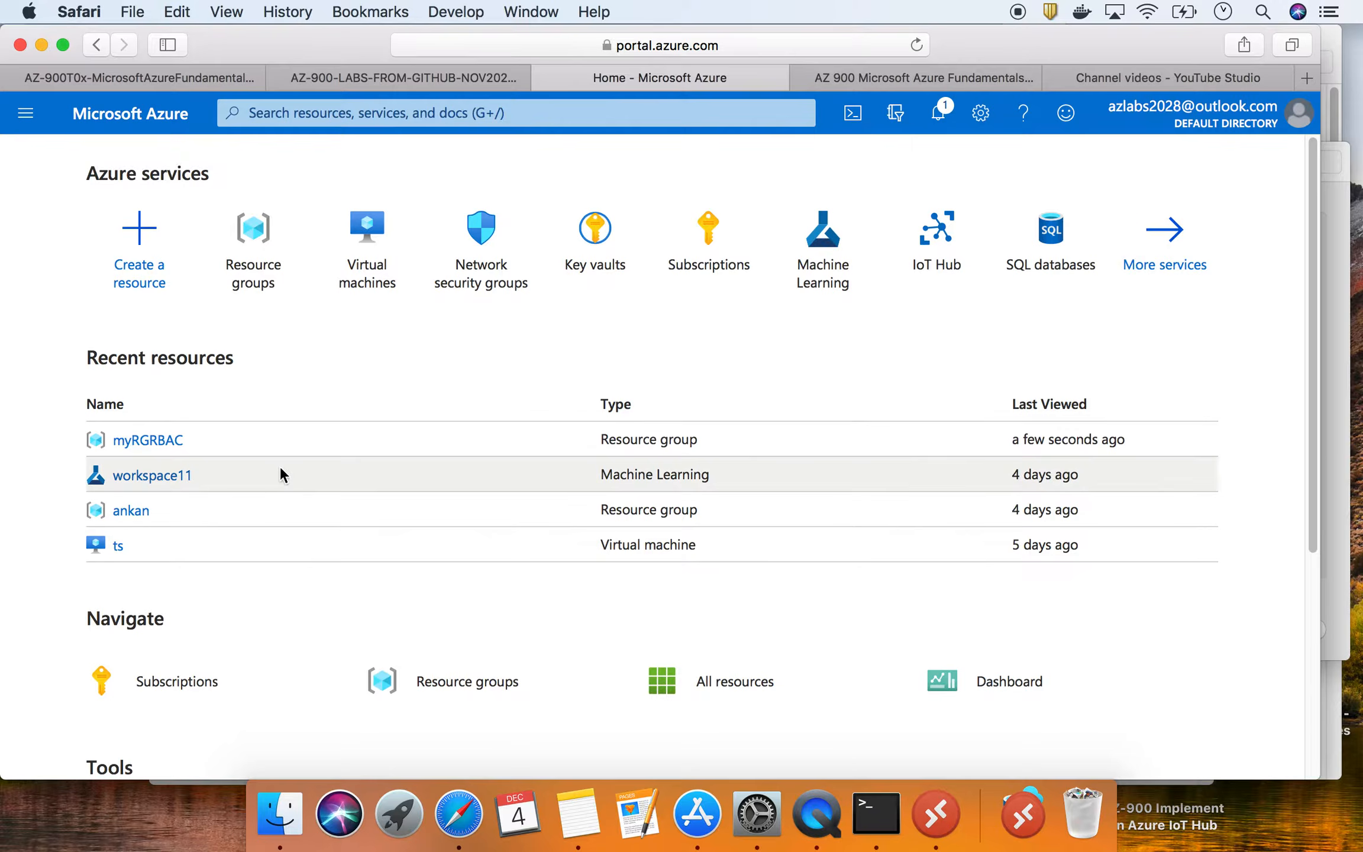
pyautogui.scroll(-3, 324, 569)
pyautogui.click(197, 539)
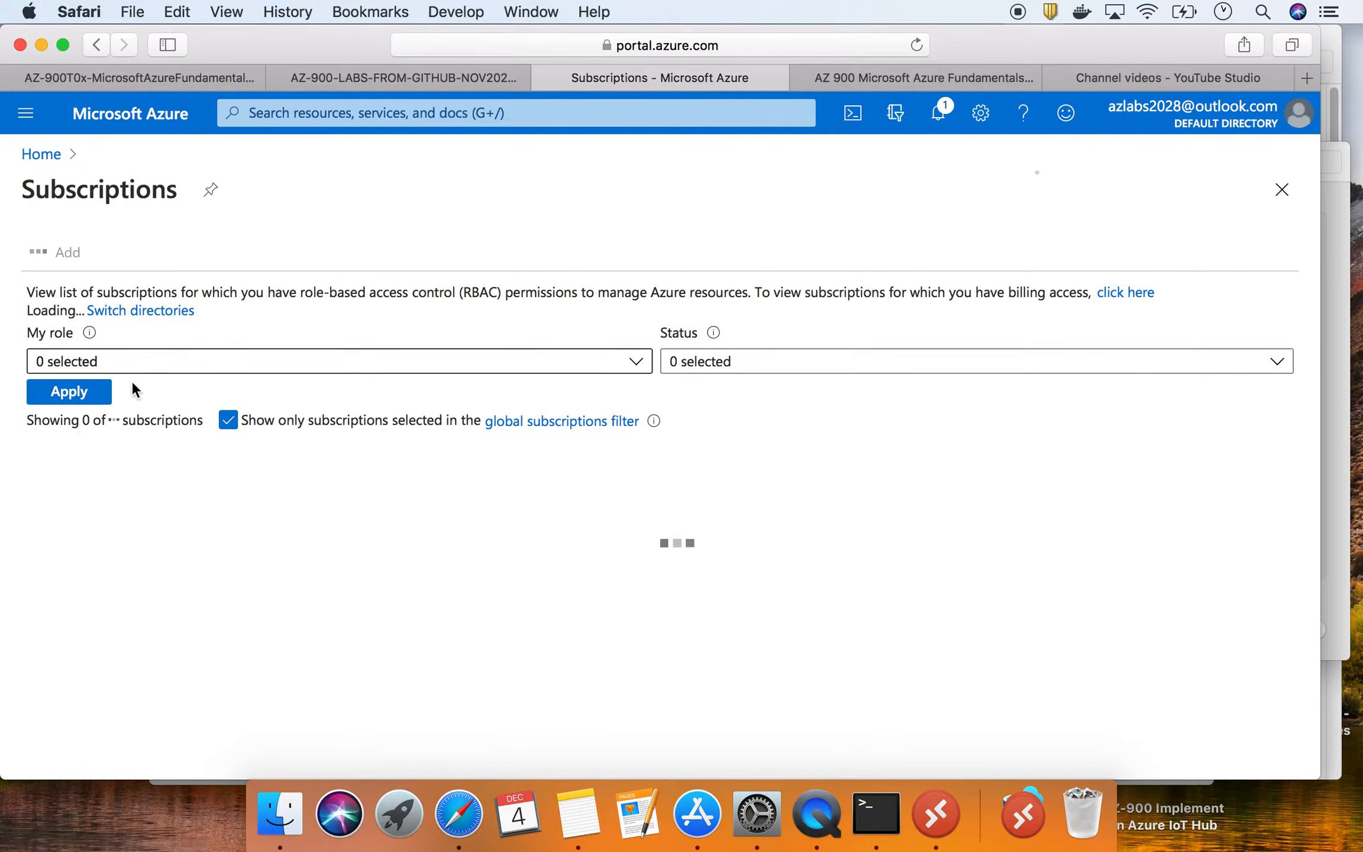
pyautogui.click(97, 392)
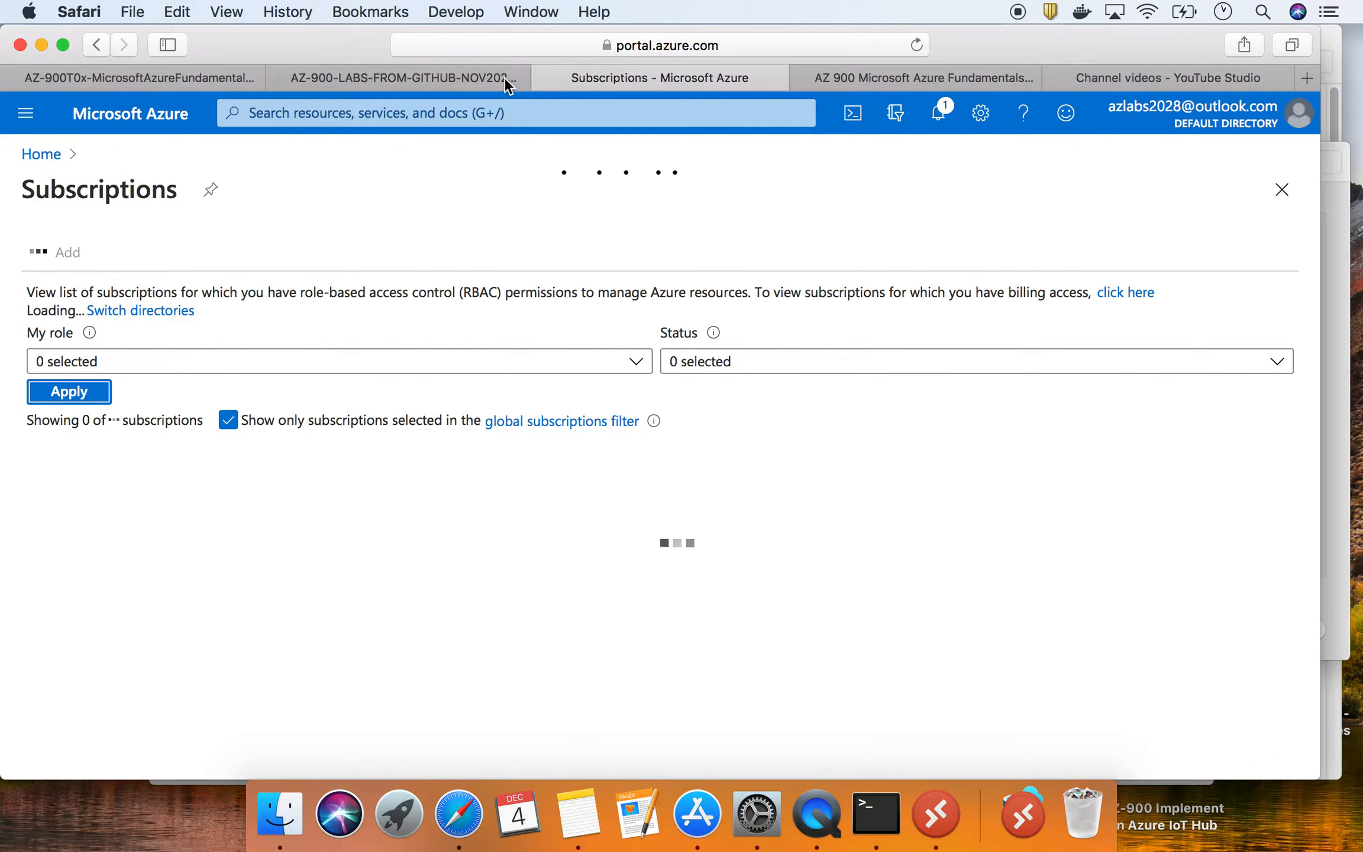
# - Reload the Subscriptions page and try selecting all entries in its status and role filters
pyautogui.click(917, 45)
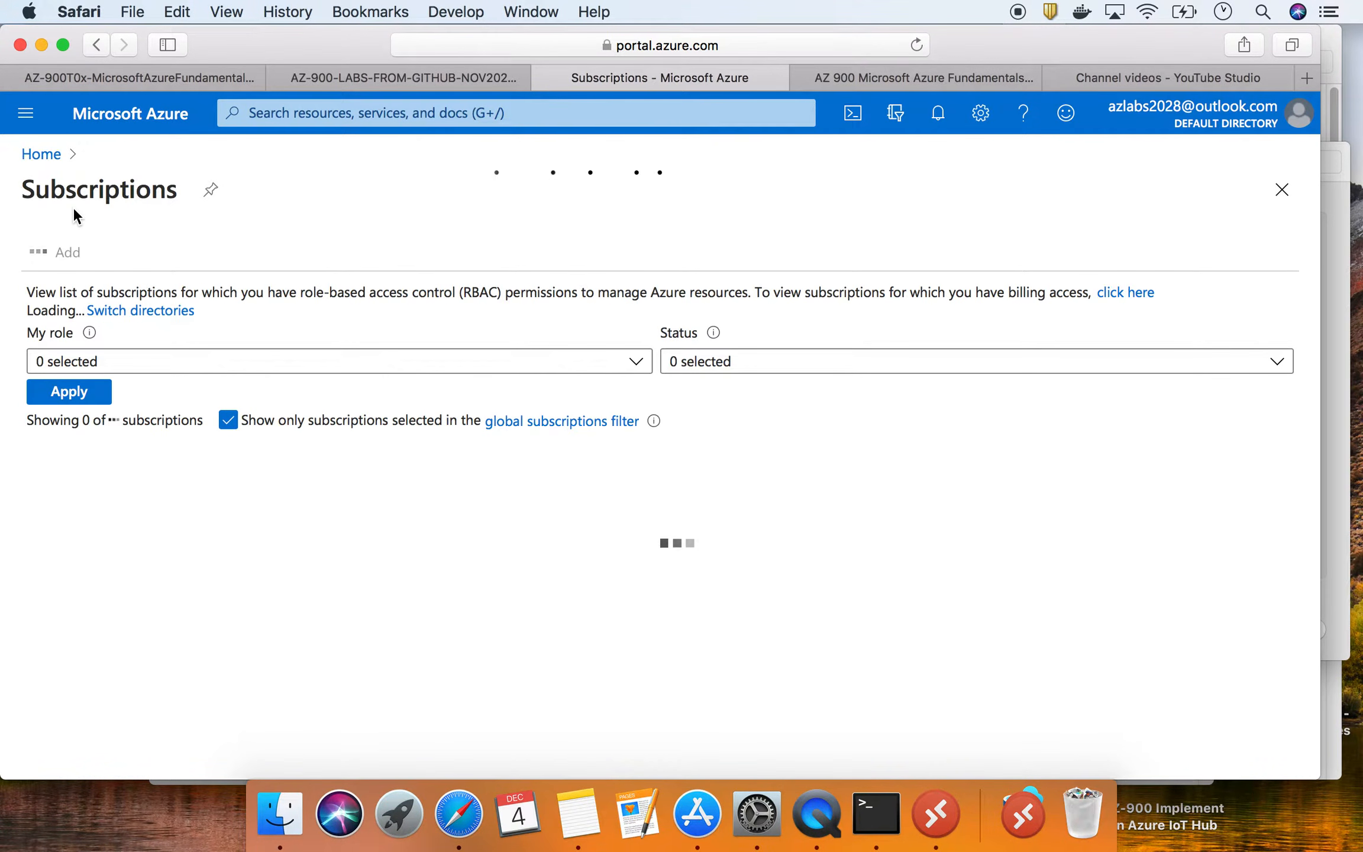
pyautogui.click(729, 361)
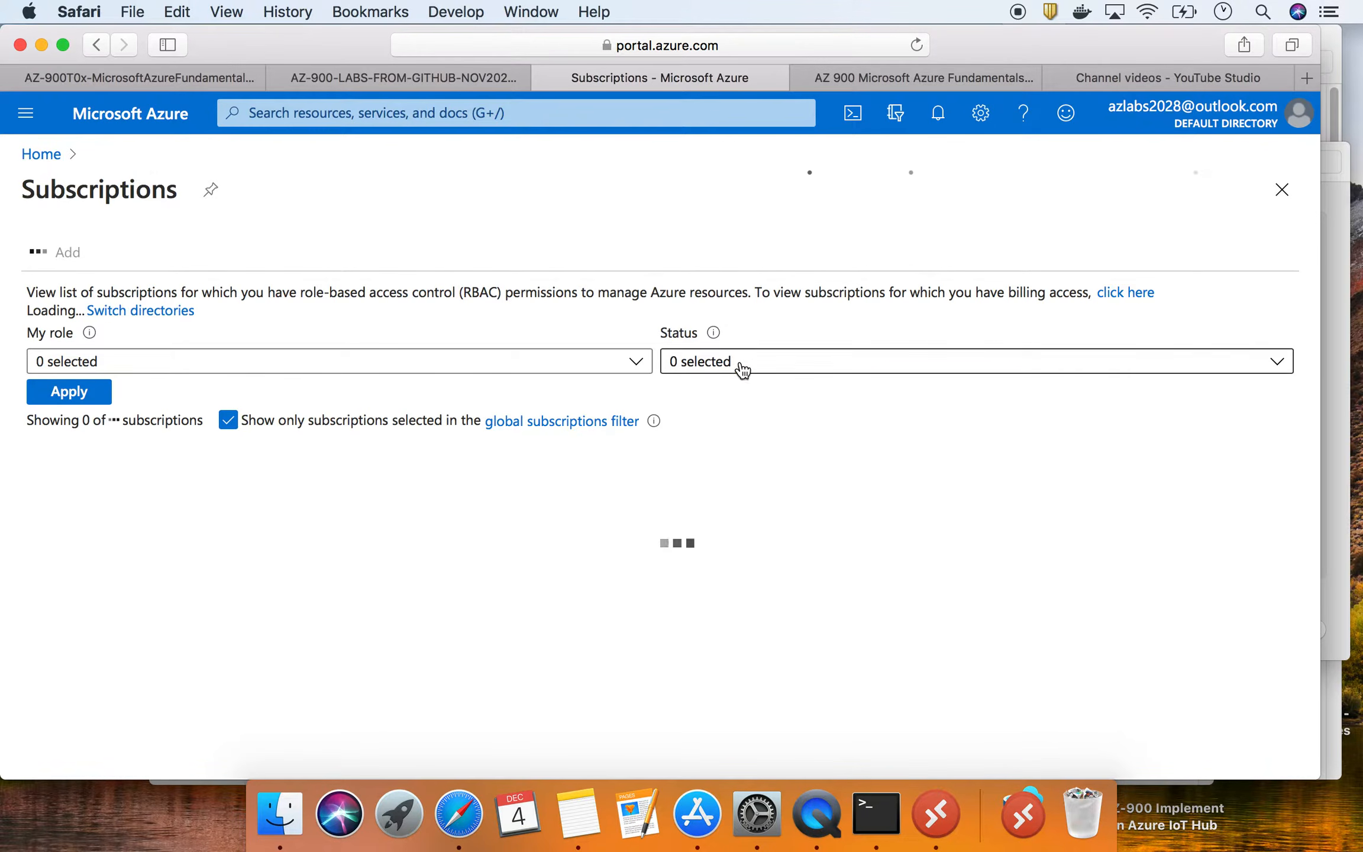
pyautogui.click(679, 434)
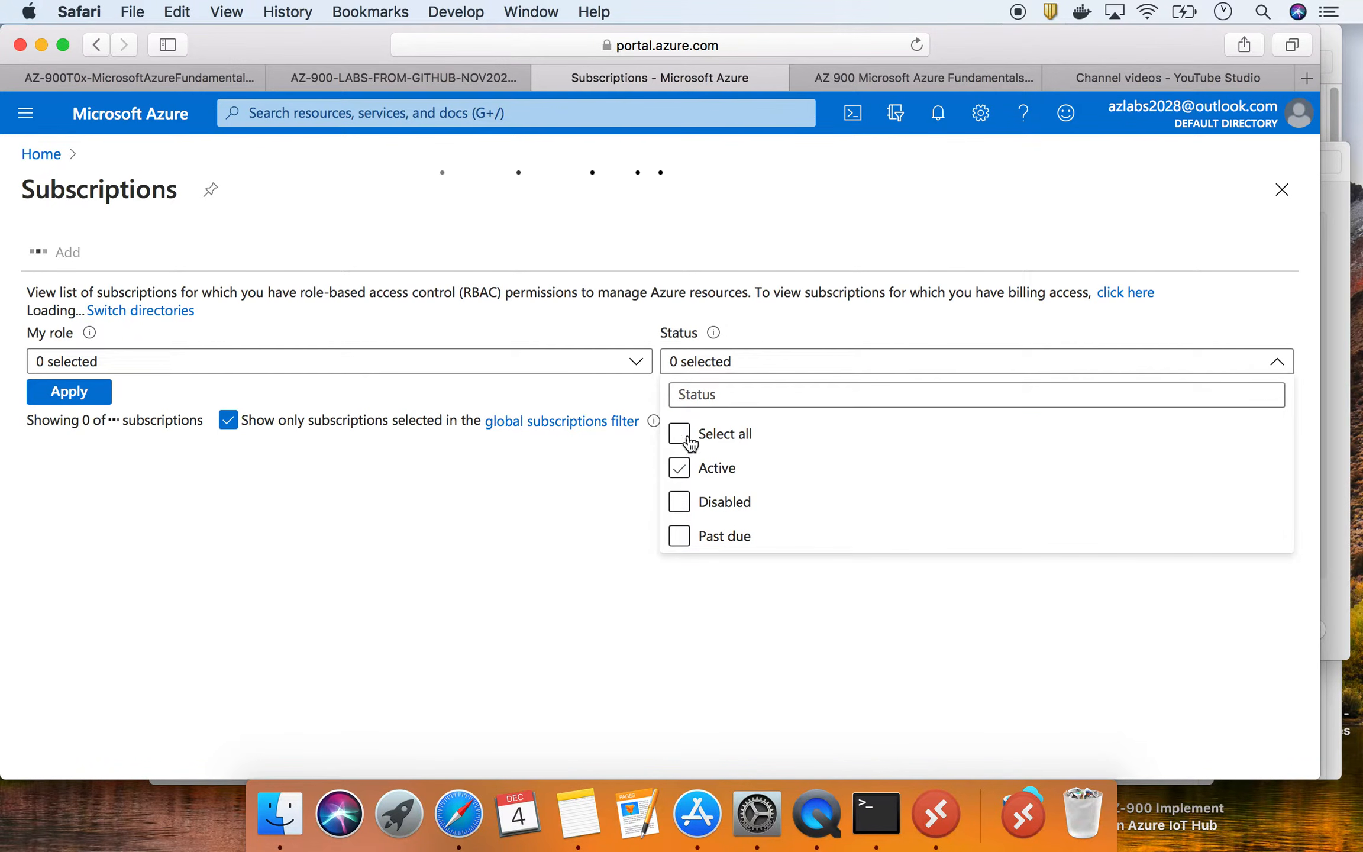
pyautogui.click(545, 374)
pyautogui.click(46, 437)
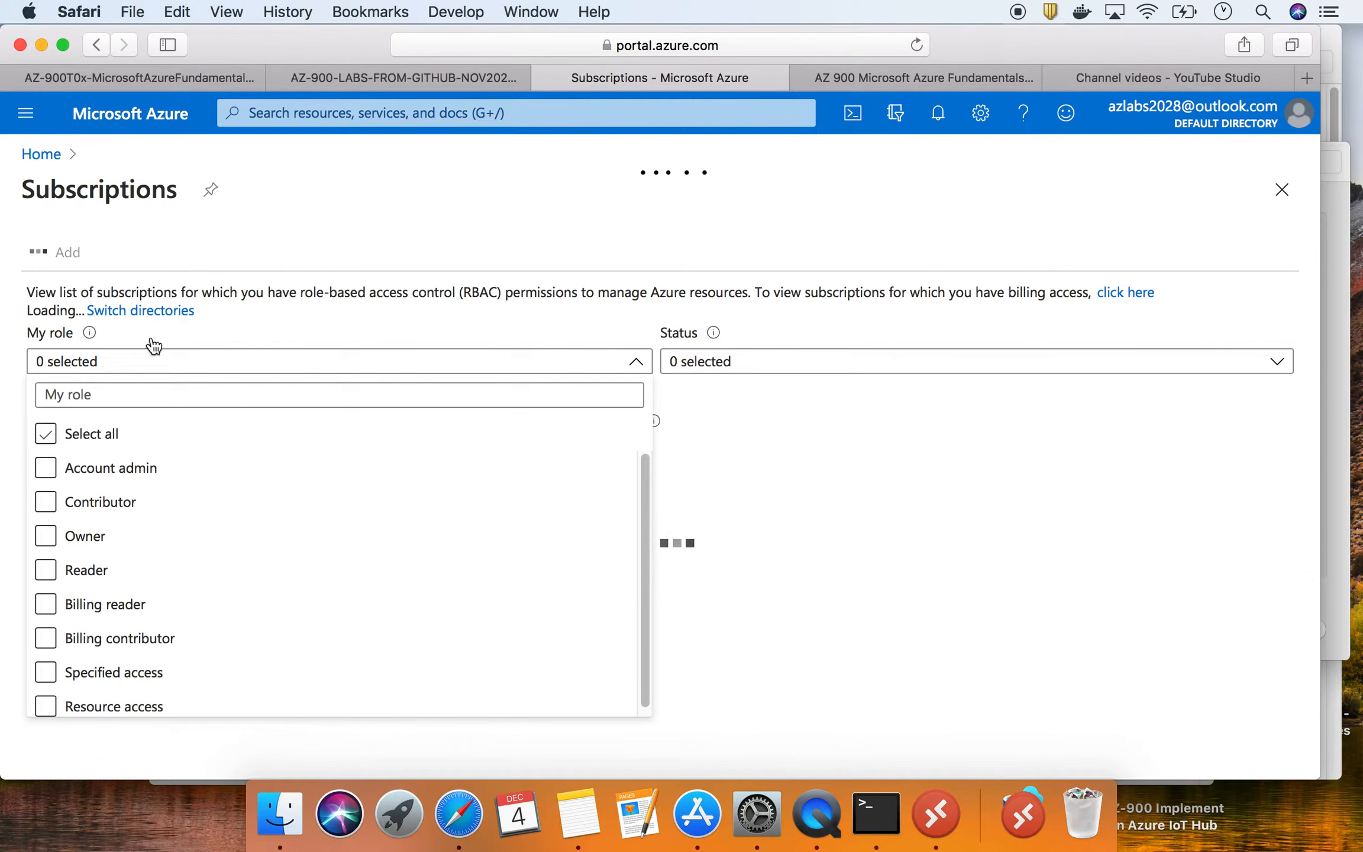
pyautogui.click(232, 271)
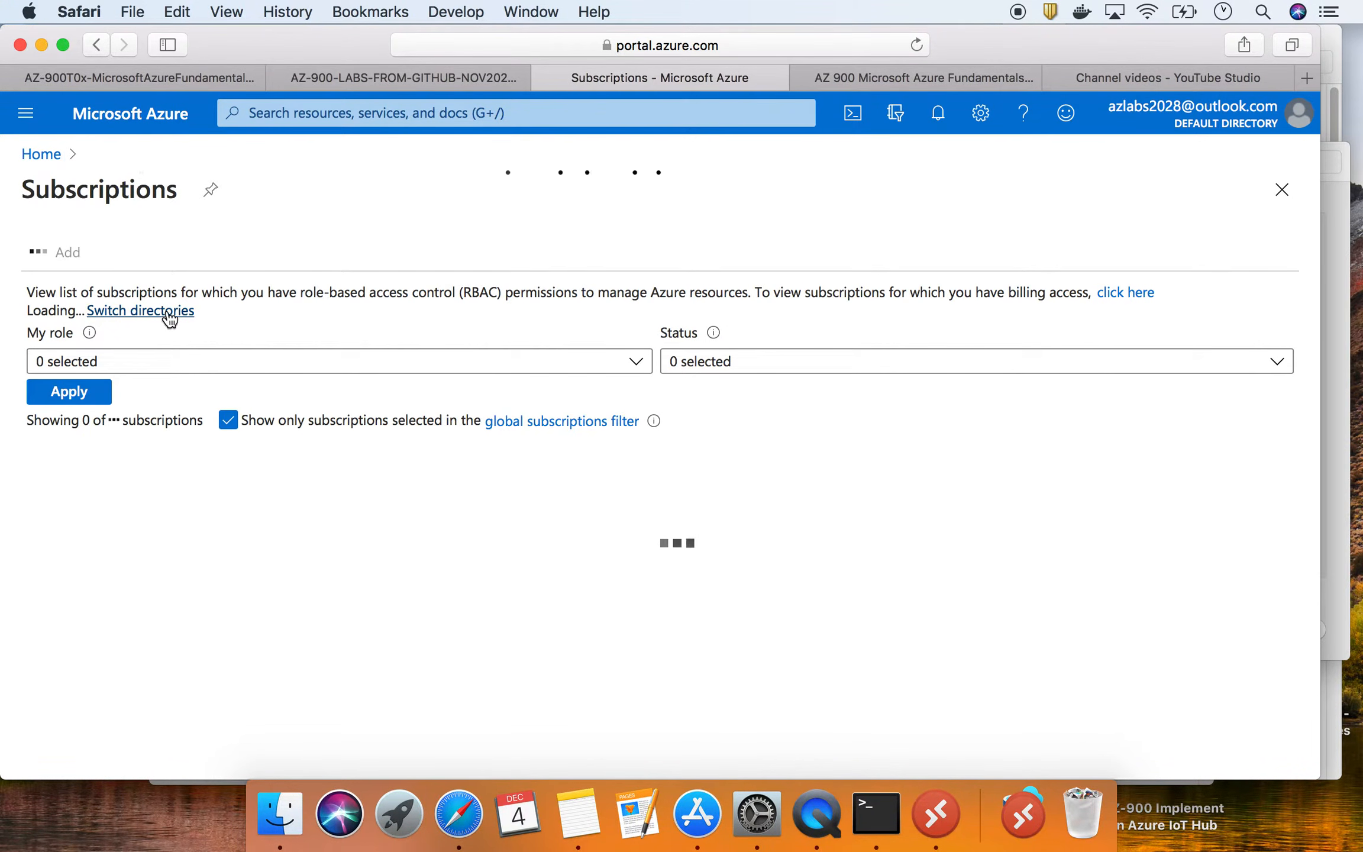
# - Return to the portal home, open Resource groups and view the ts resource group's overview
pyautogui.click(44, 155)
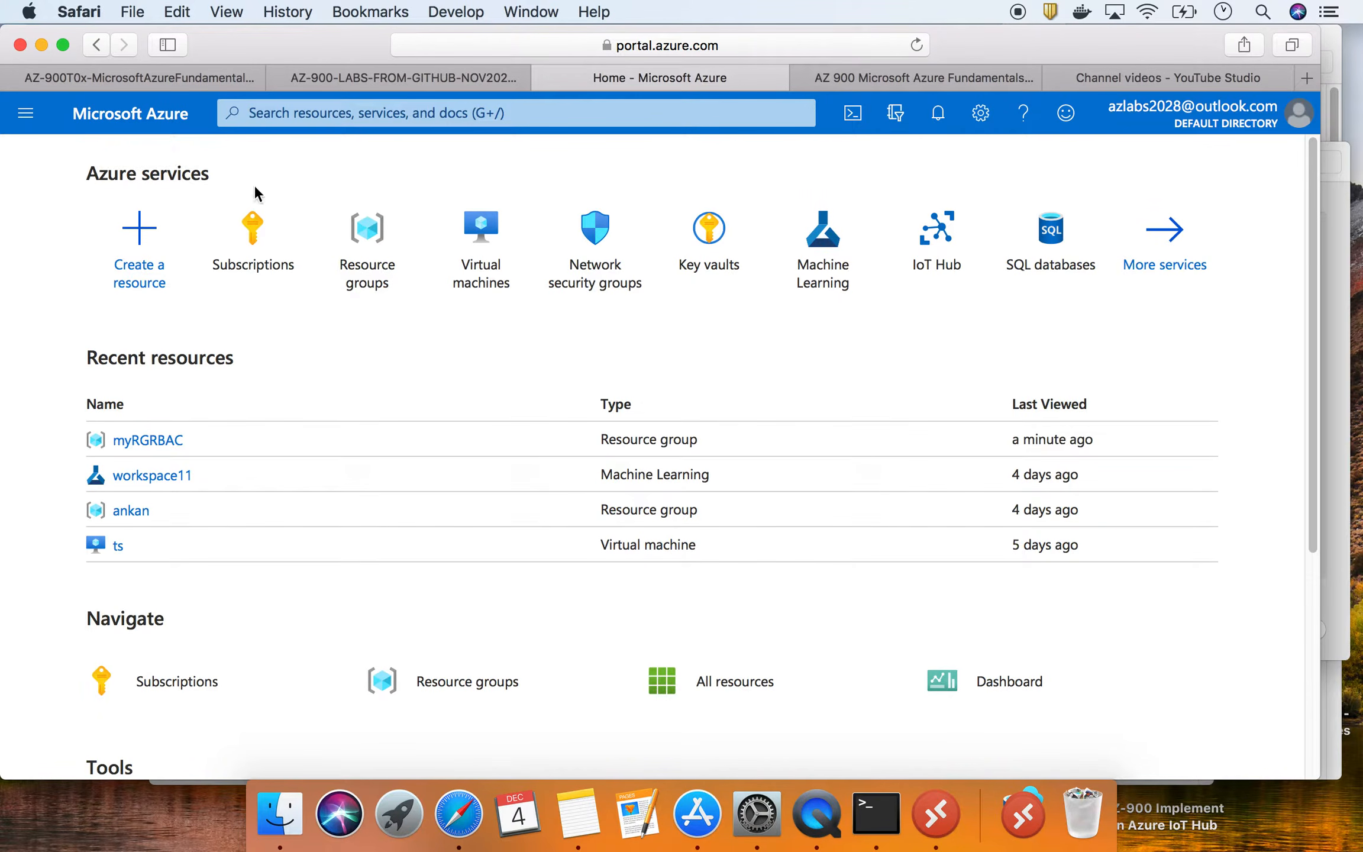
pyautogui.click(355, 264)
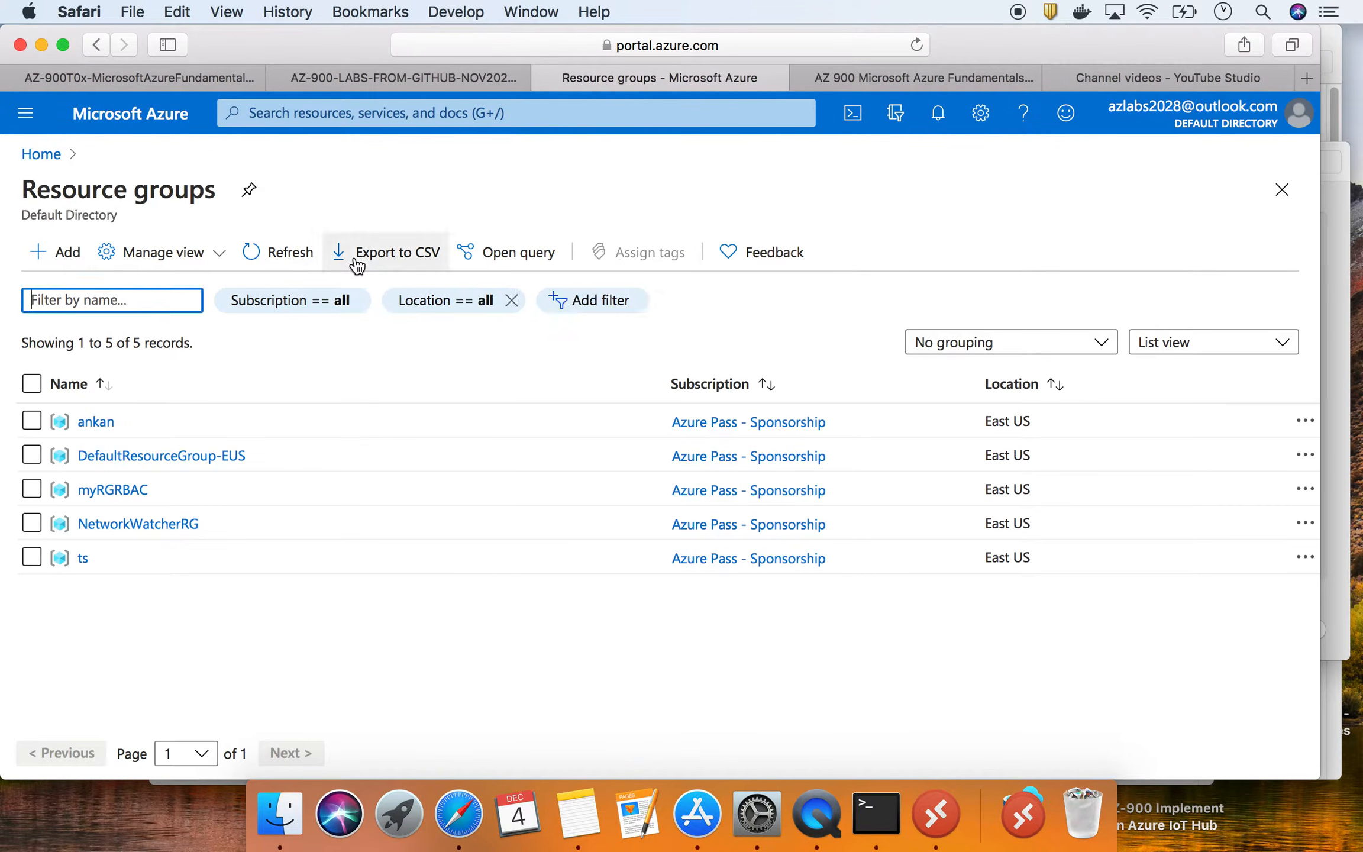
pyautogui.click(82, 559)
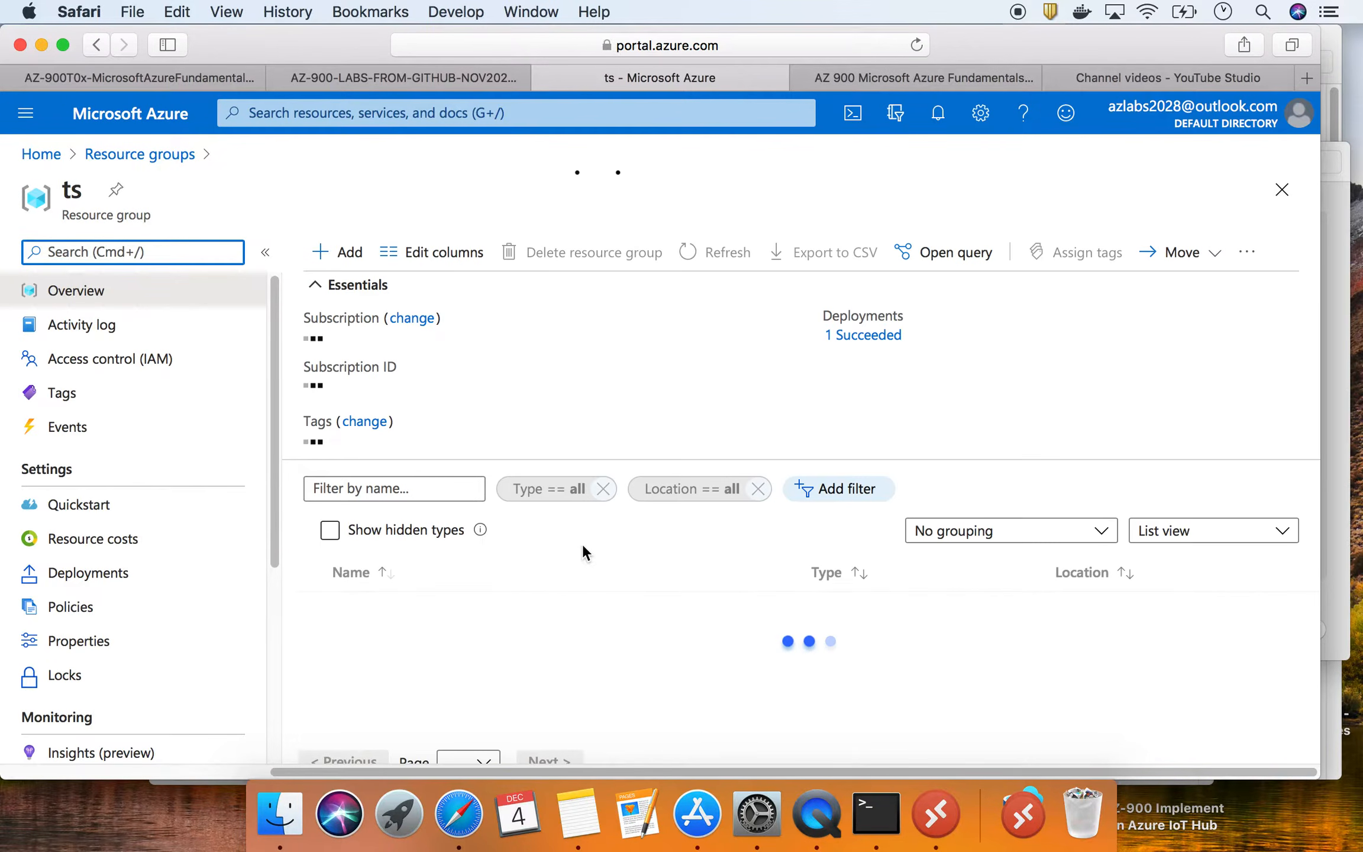
pyautogui.doubleClick(100, 219)
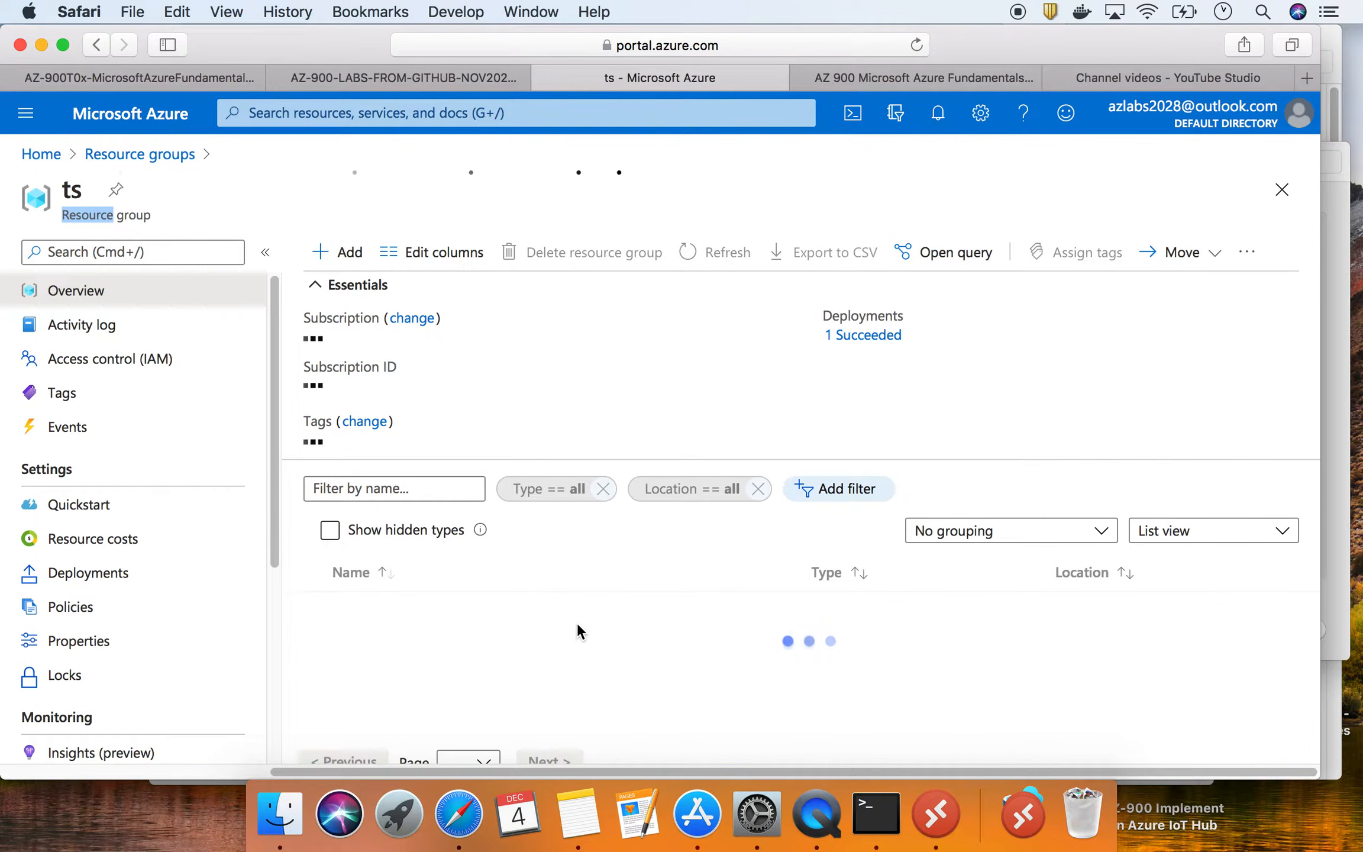
# - View the overviews of the workspace11 Machine Learning resource and the ts virtual machine from the recent resources, ending on the portal home
pyautogui.click(41, 155)
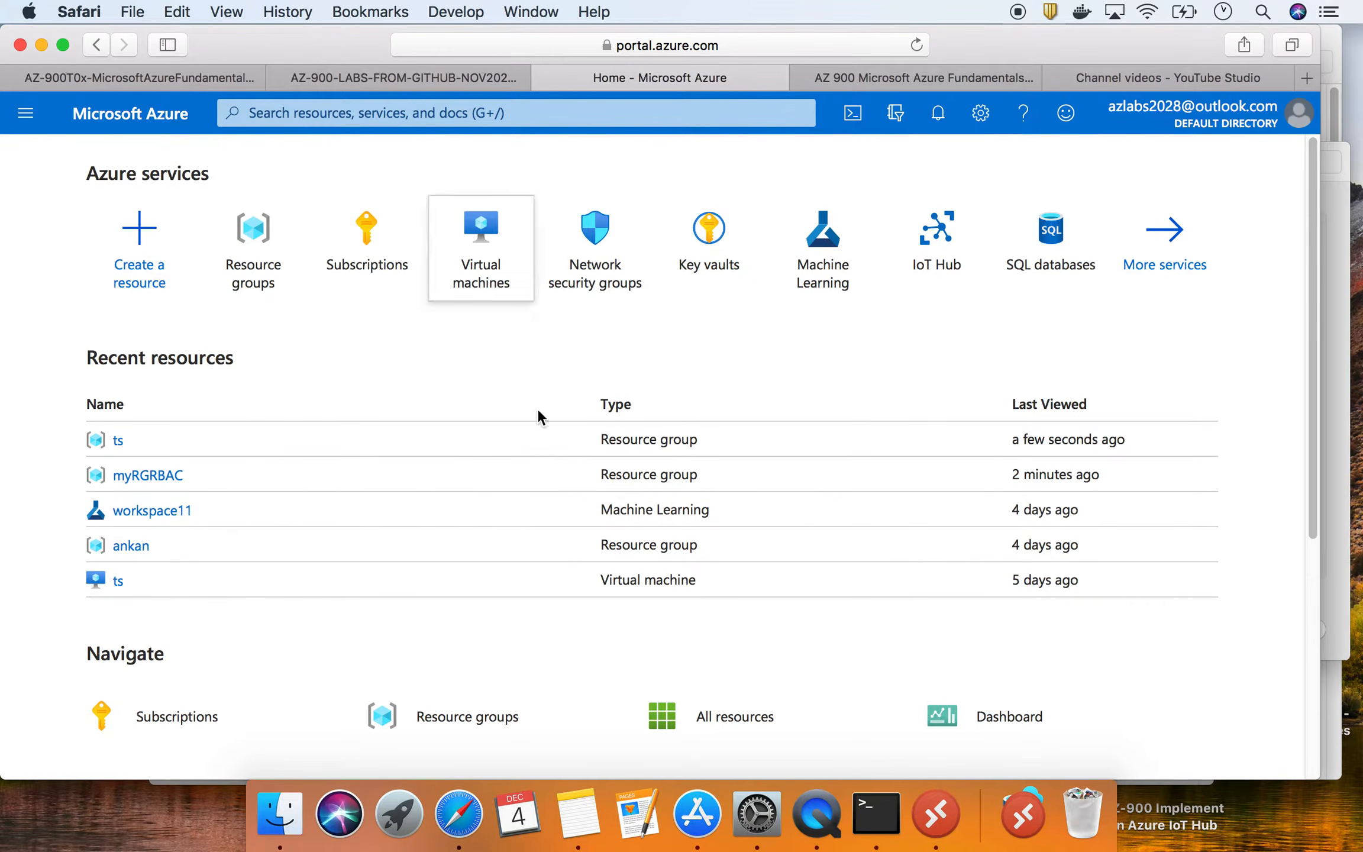
pyautogui.click(180, 517)
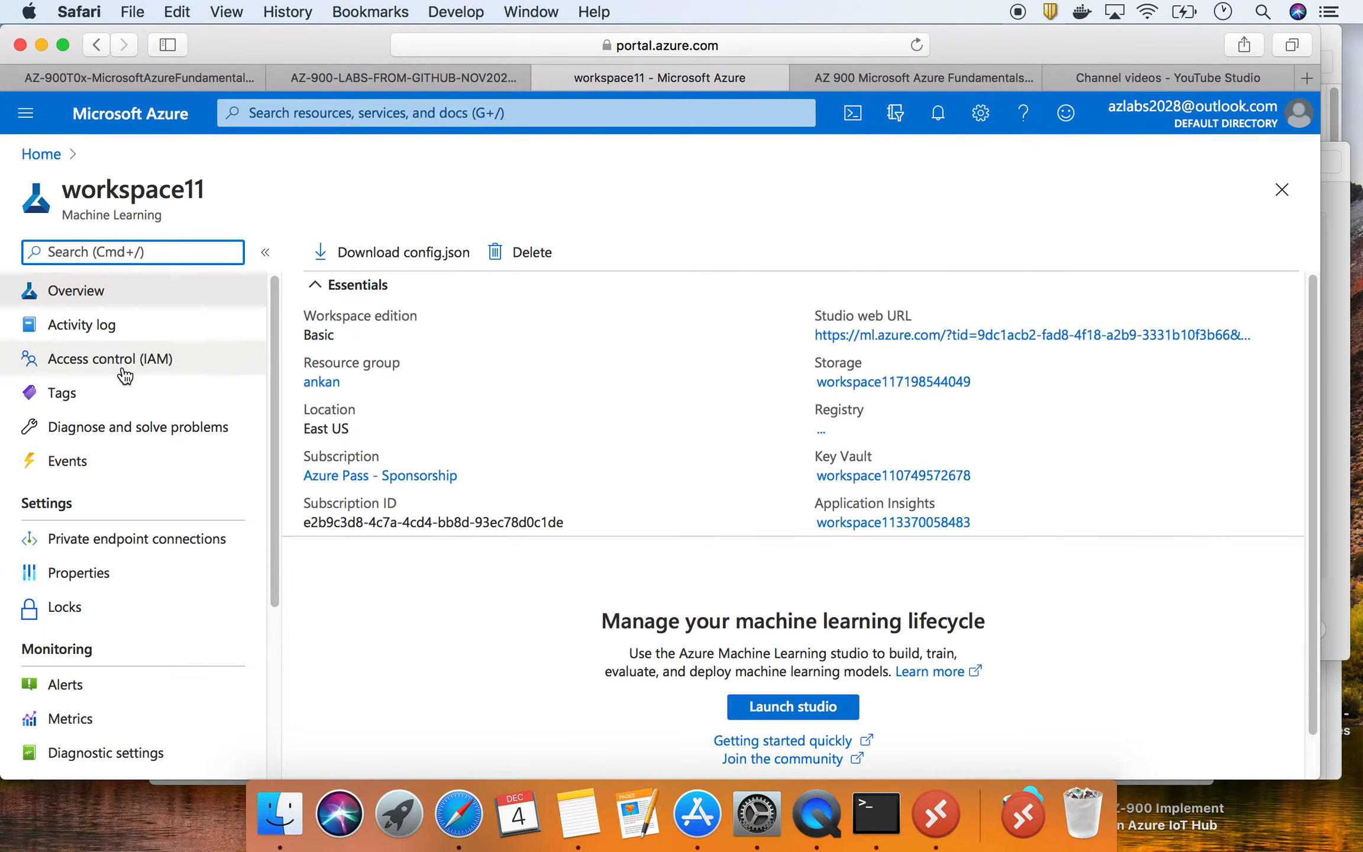
pyautogui.click(43, 155)
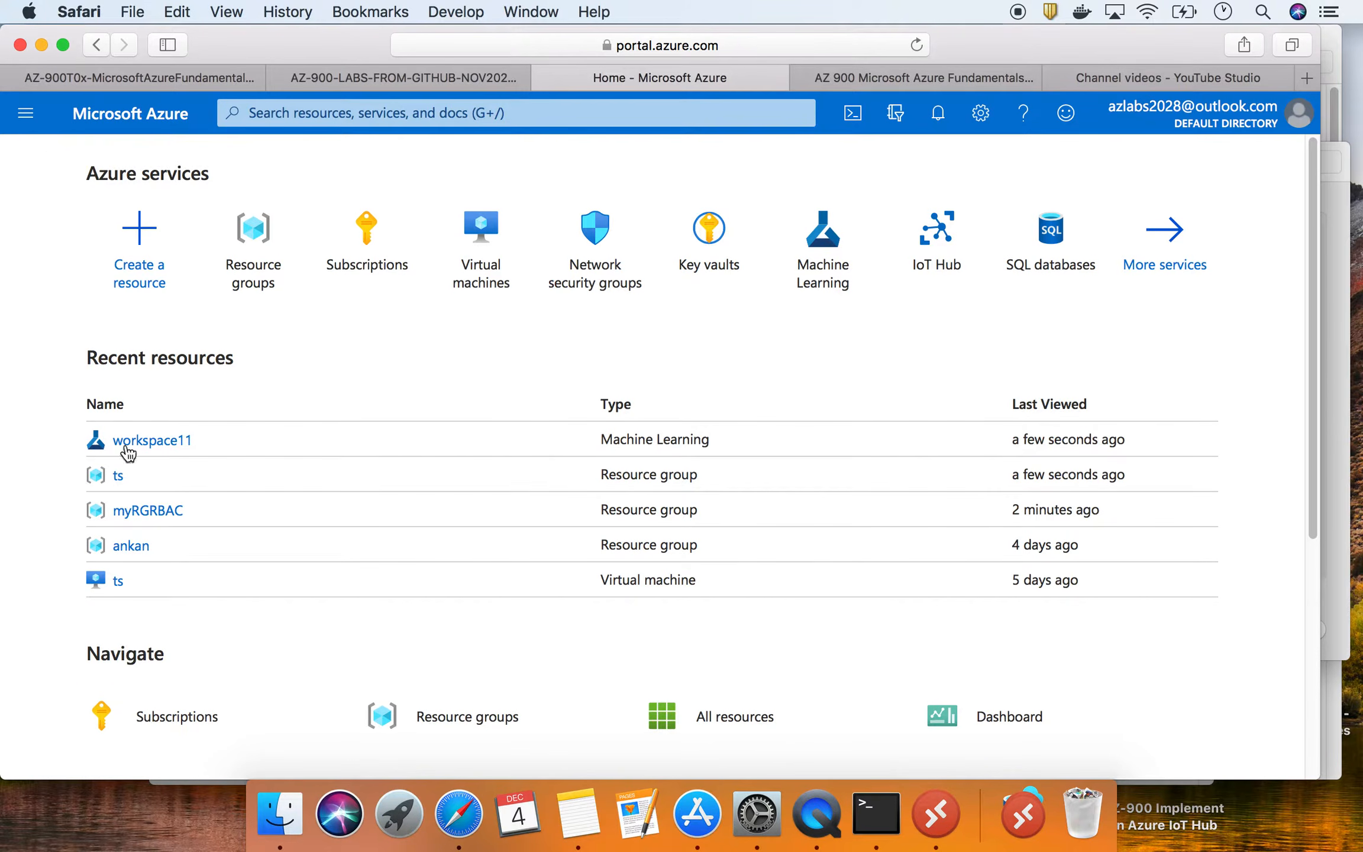
pyautogui.click(117, 582)
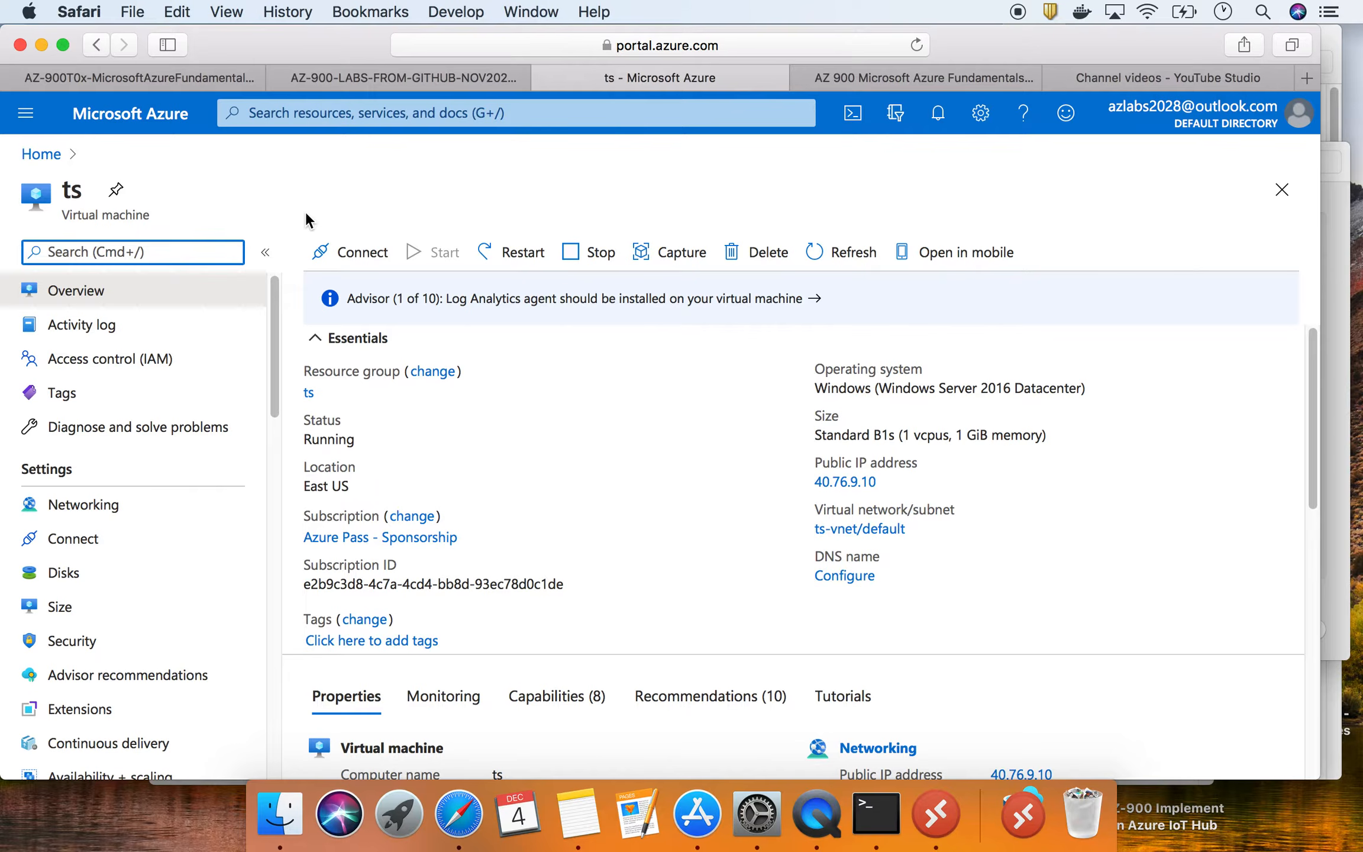
pyautogui.click(41, 155)
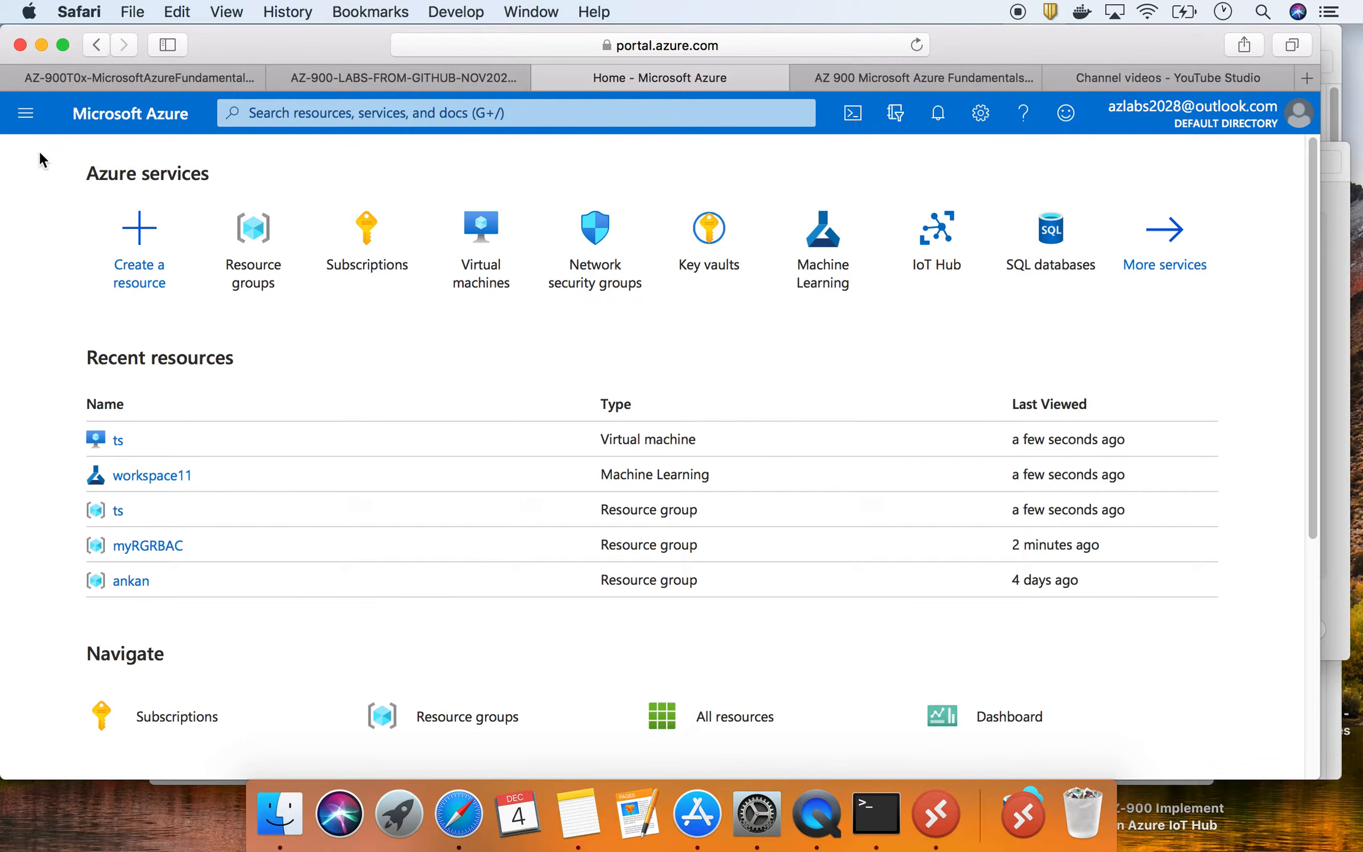
# - Open the Azure Pass - Sponsorship subscription, view its Access control (IAM) page and go back to the subscription's overview
pyautogui.click(372, 267)
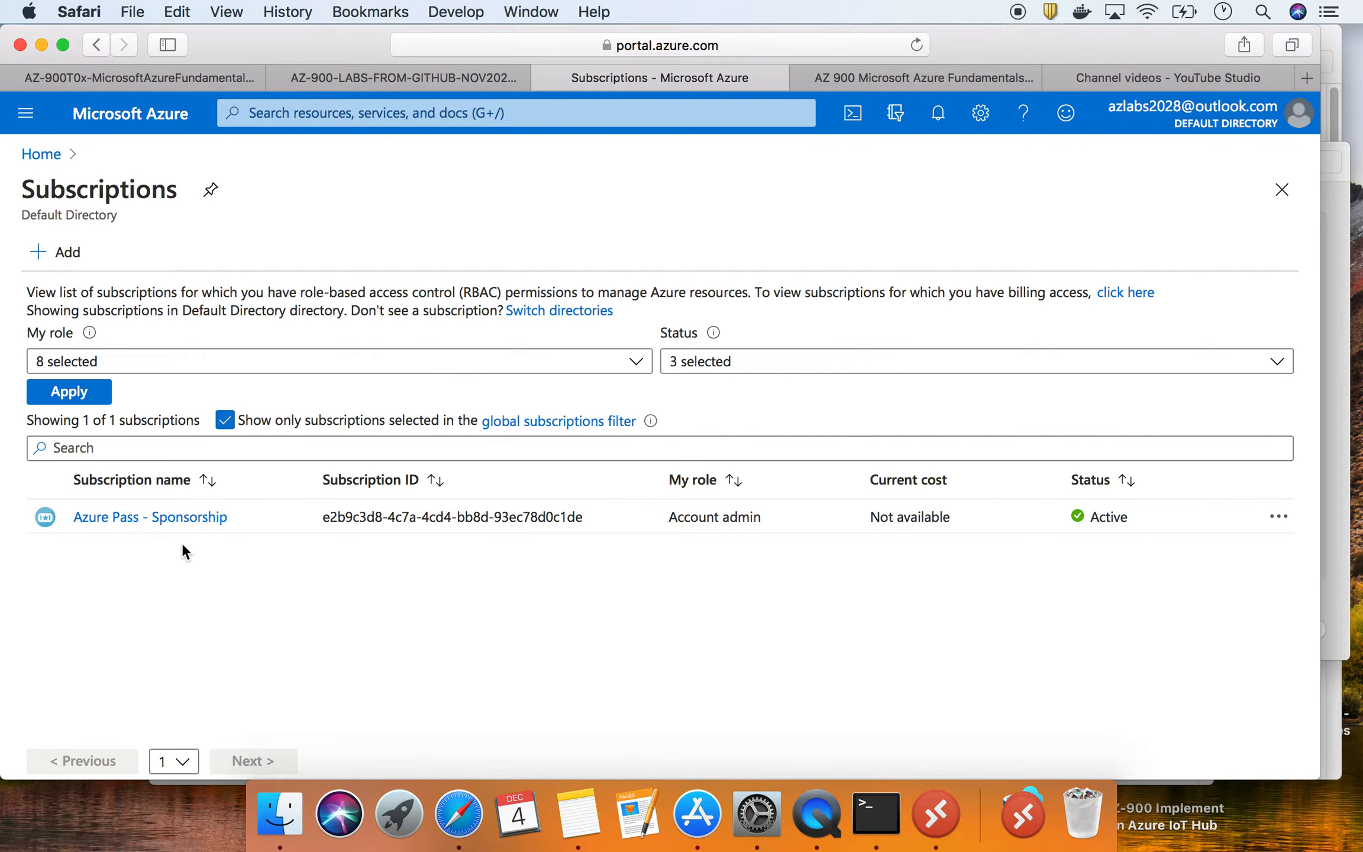
pyautogui.click(190, 518)
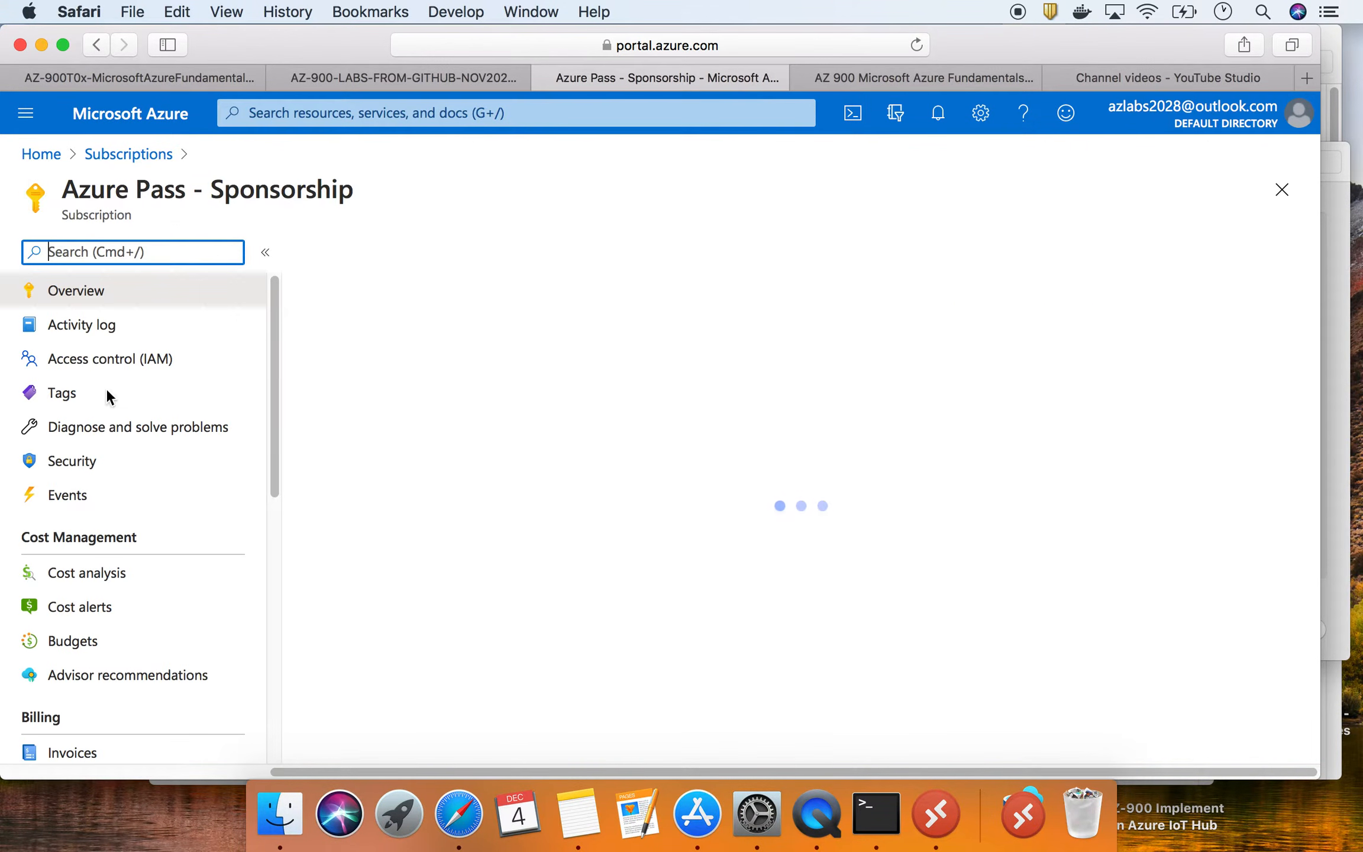
pyautogui.click(166, 369)
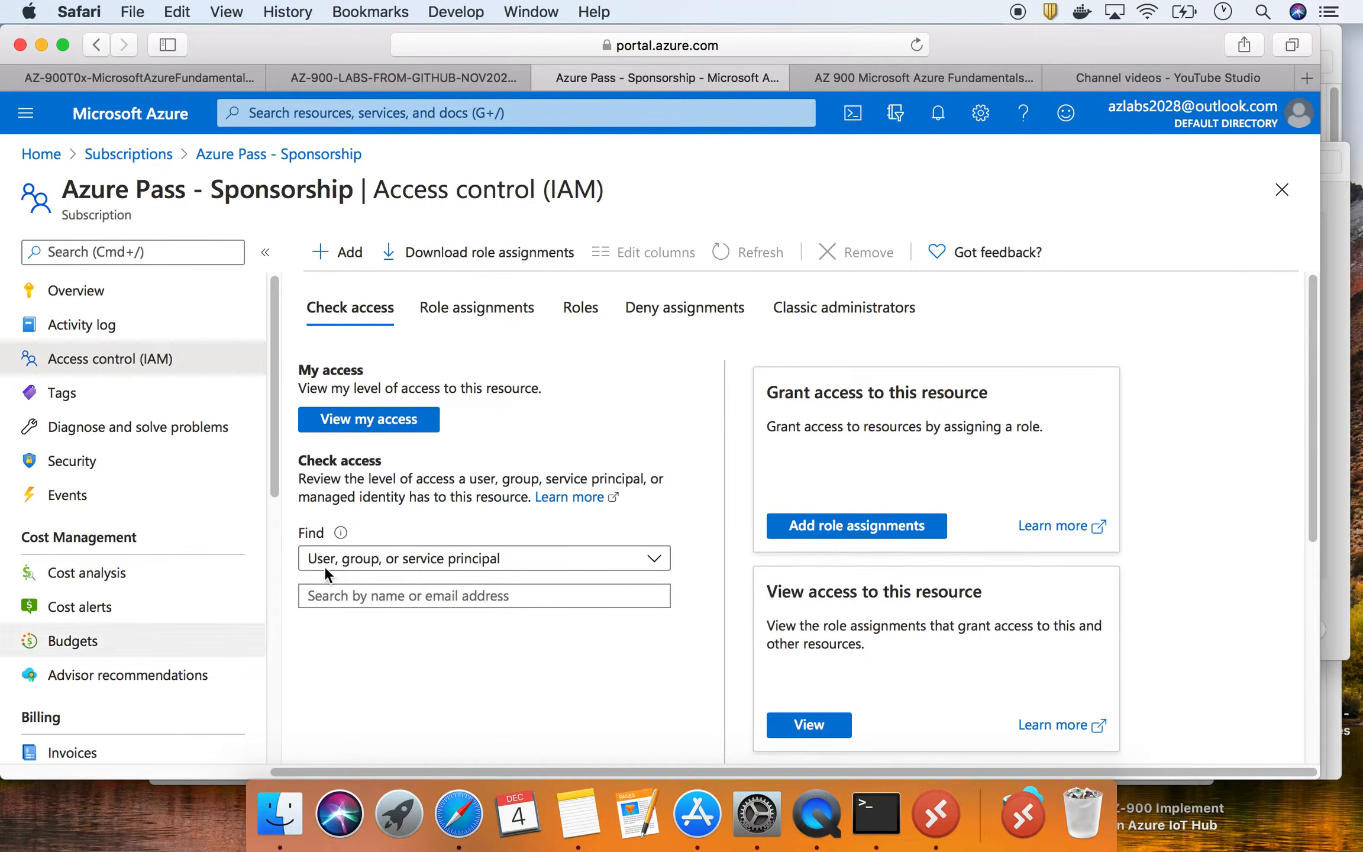
pyautogui.moveTo(67, 210); pyautogui.dragTo(132, 211)
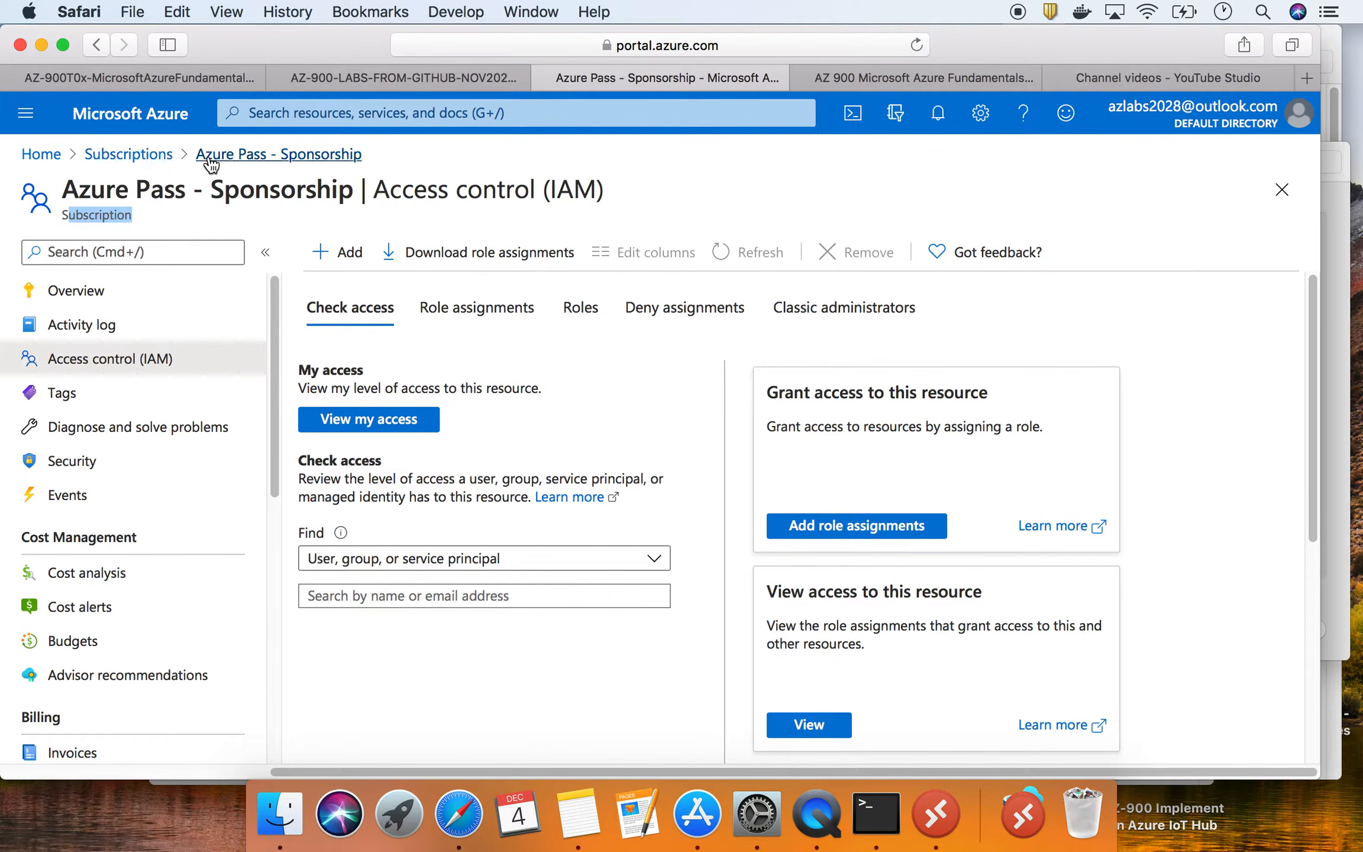
pyautogui.click(237, 155)
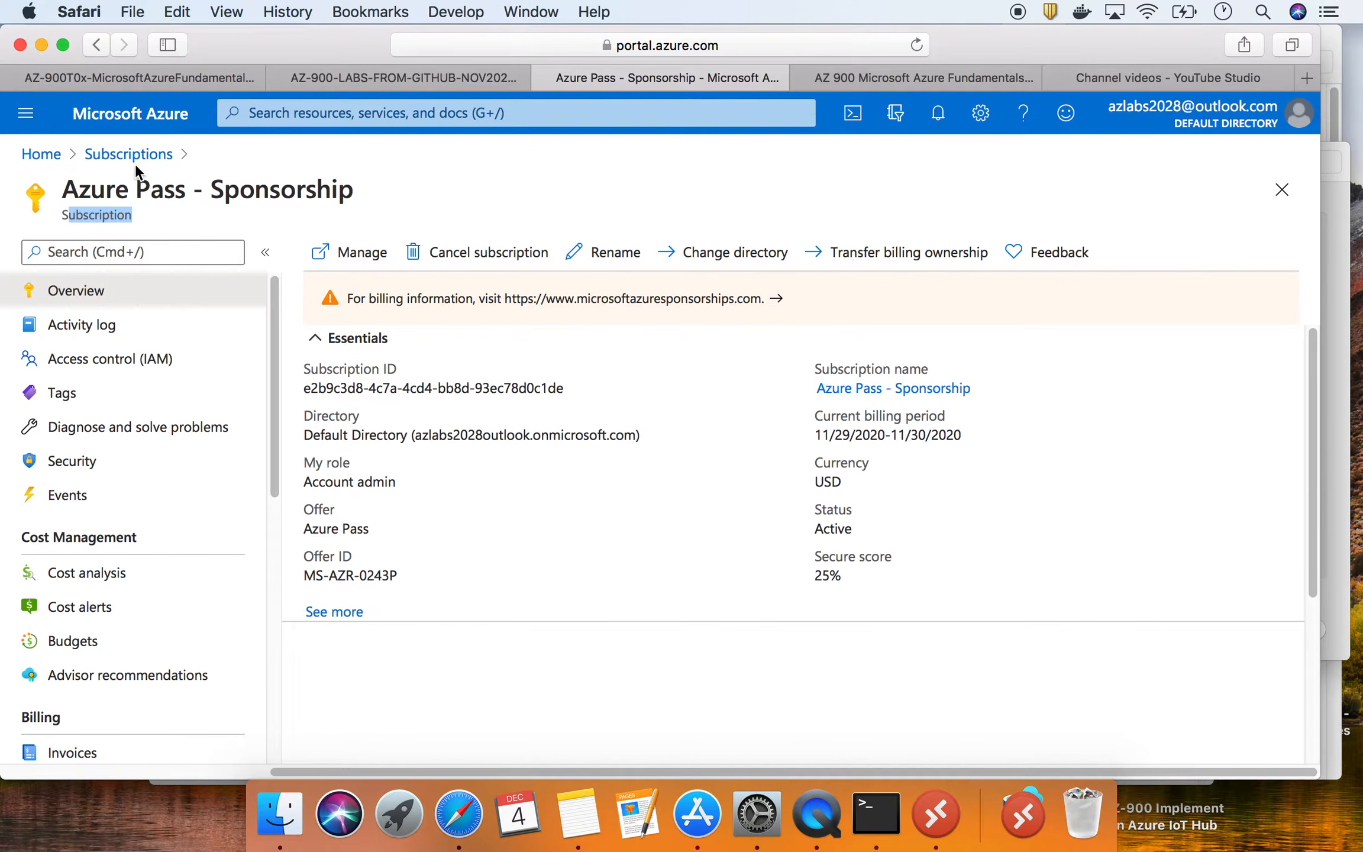
# - Go through the portal home to Resource groups and open the Access control (IAM) page of myRGRBAC
pyautogui.click(42, 155)
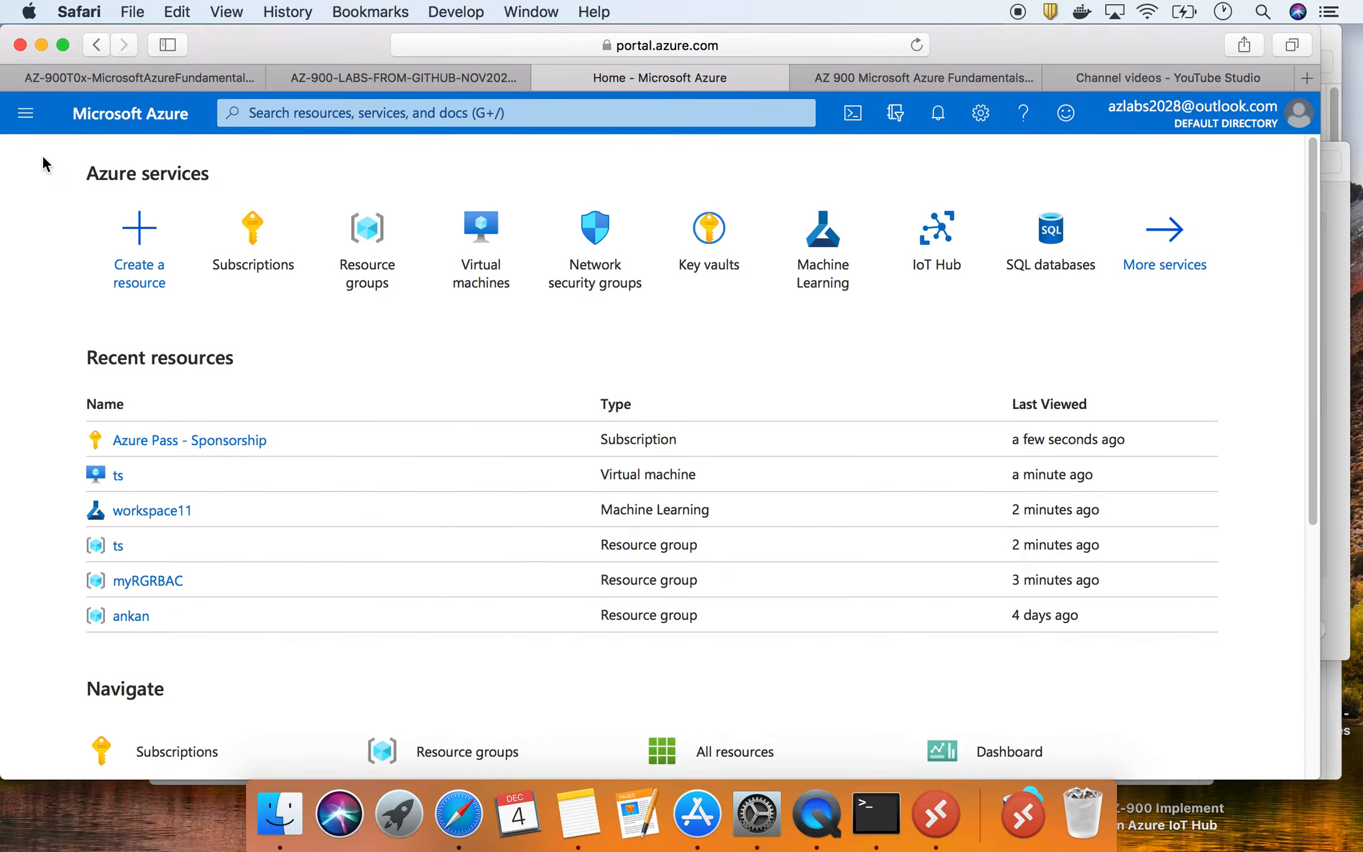
pyautogui.click(359, 269)
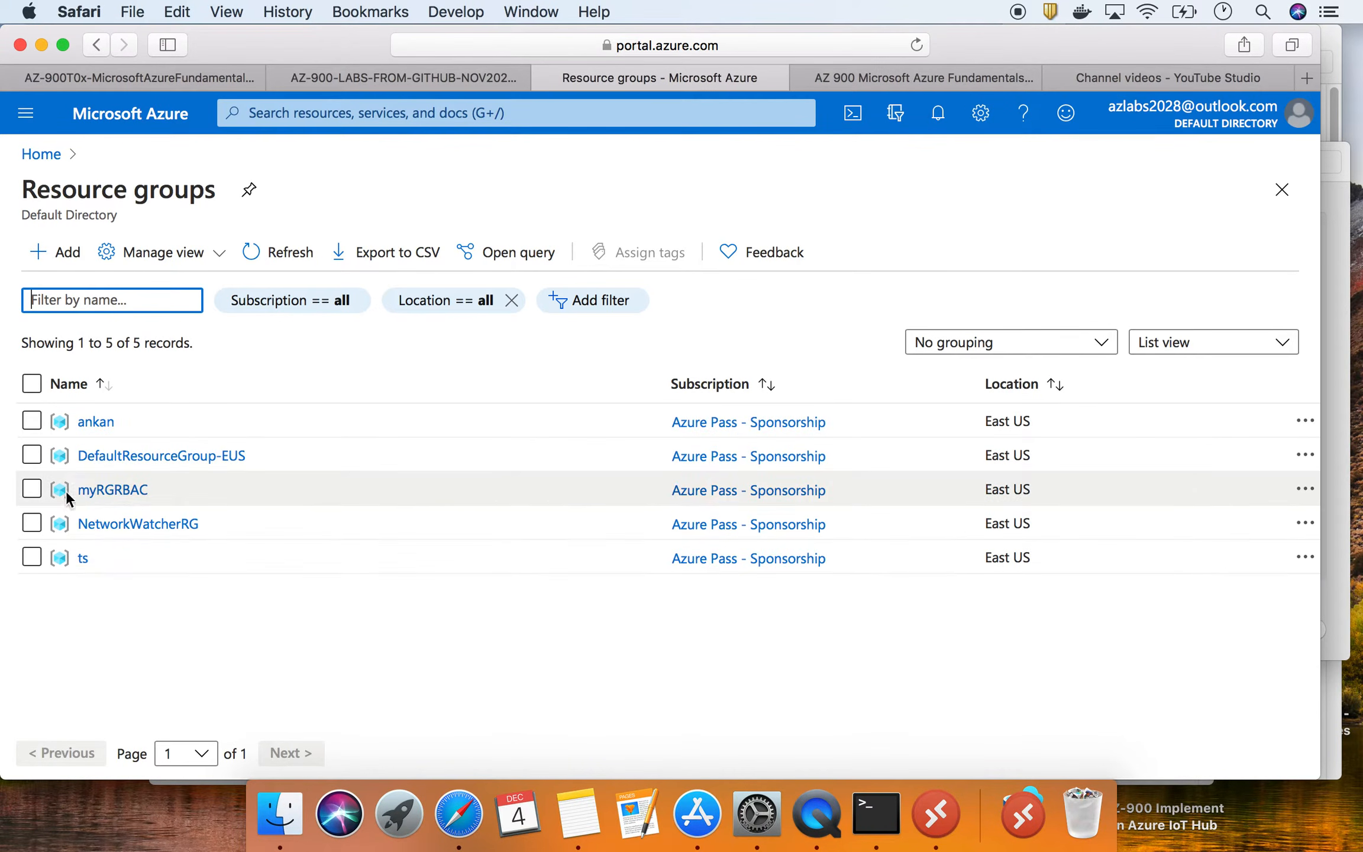
pyautogui.click(111, 491)
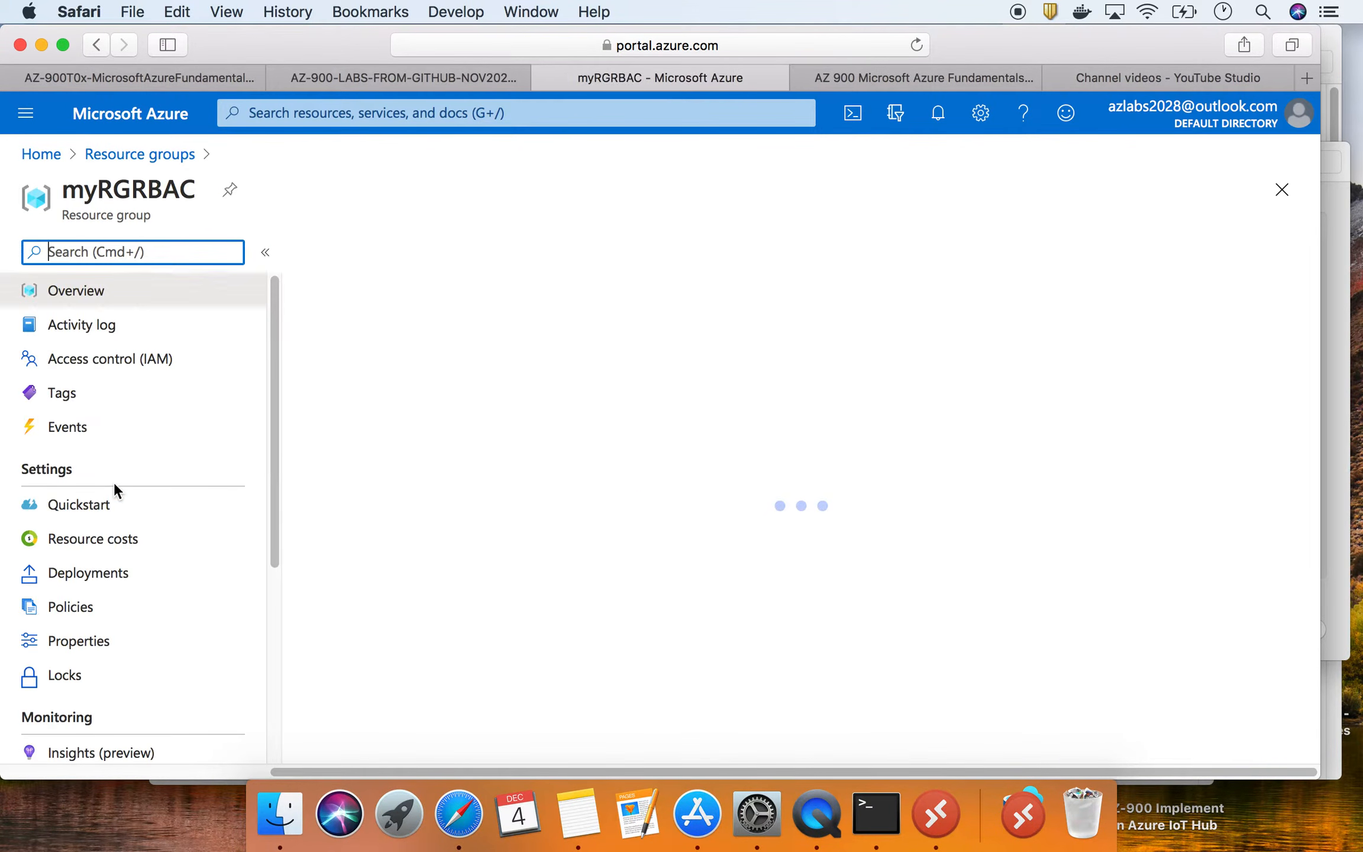
pyautogui.click(135, 365)
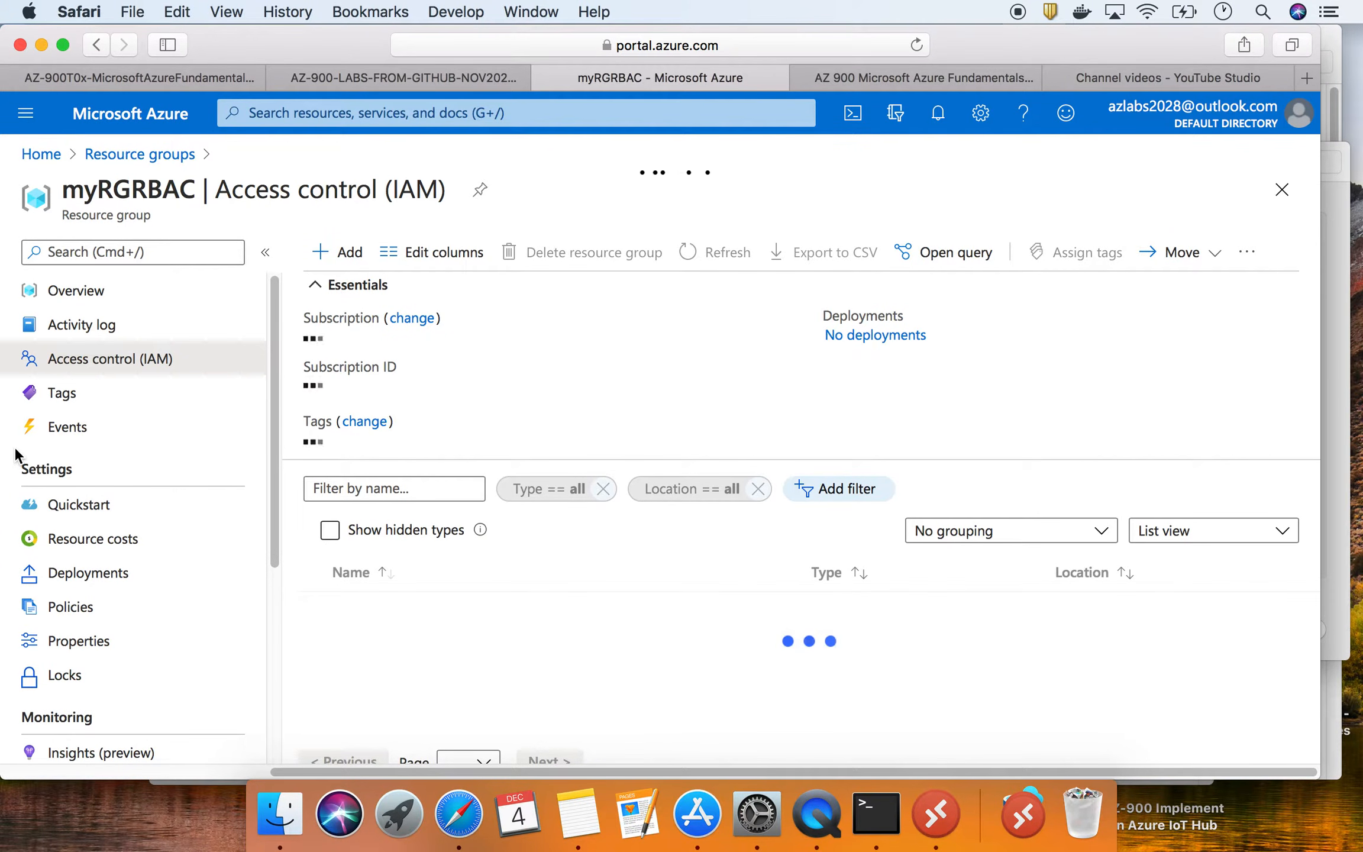
# - Switch to the GitHub lab walkthrough and read steps 6 and 7 about the roles list and the role assignment settings
pyautogui.click(103, 76)
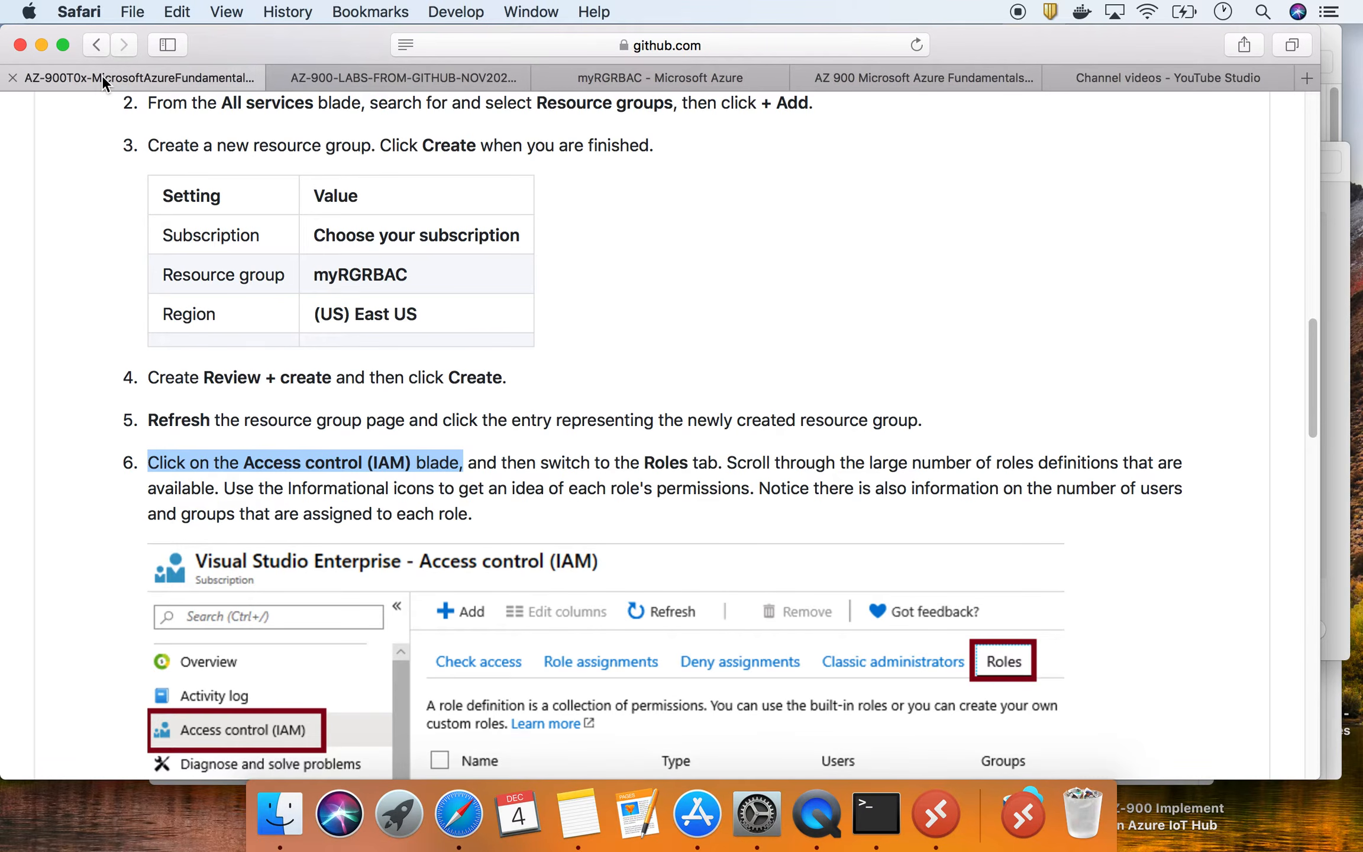
pyautogui.scroll(-2, 507, 567)
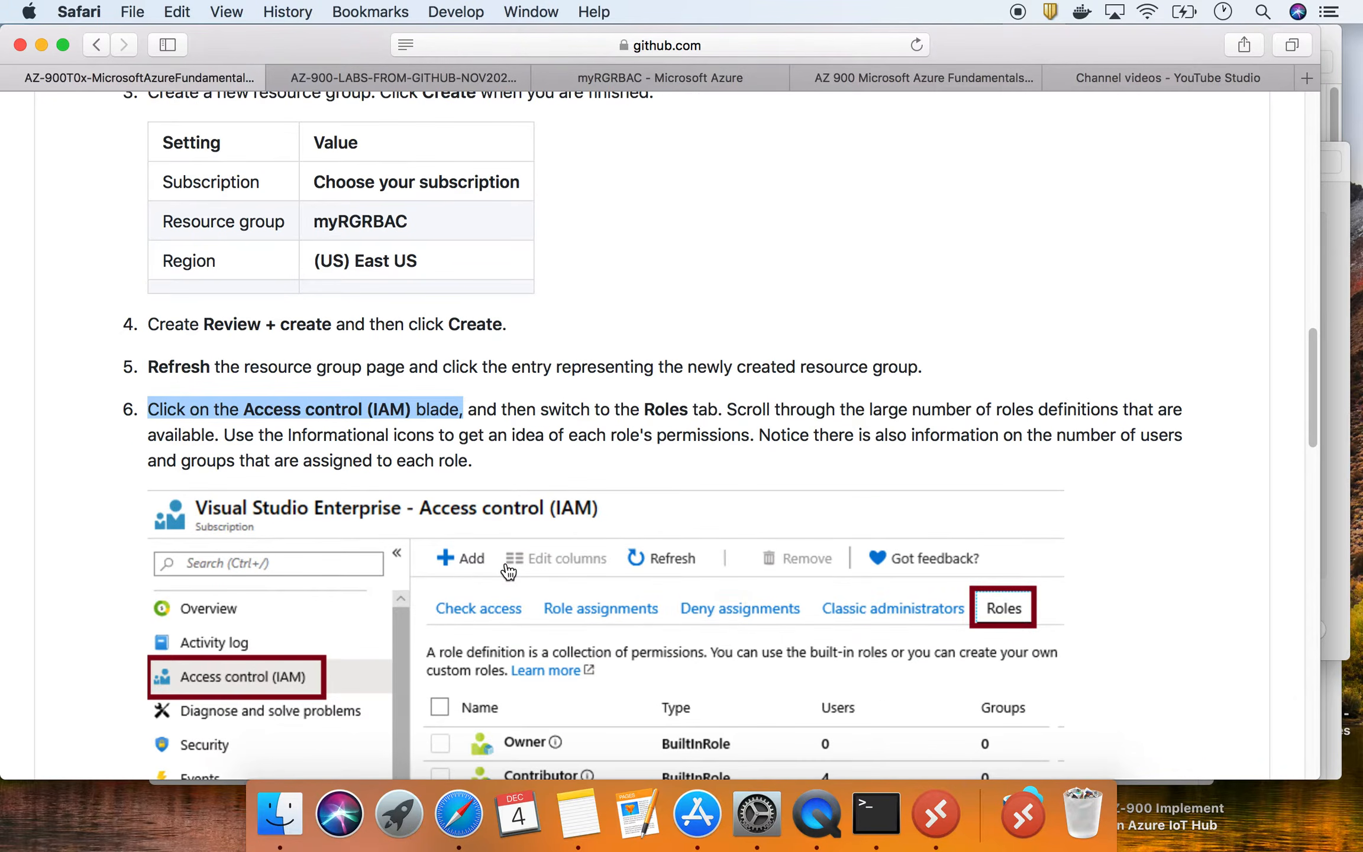
pyautogui.scroll(-5, 507, 571)
pyautogui.scroll(3, 507, 568)
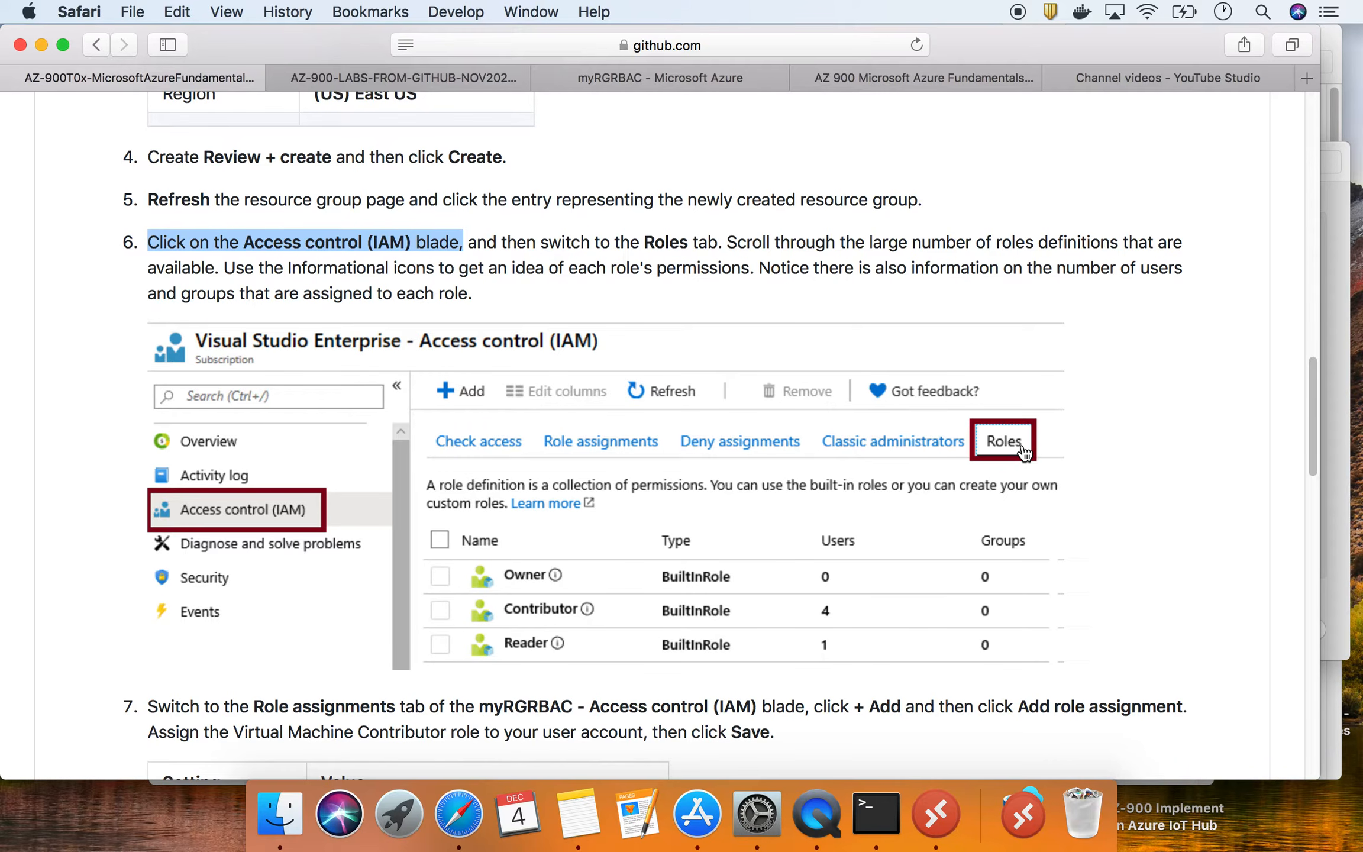
pyautogui.scroll(-6, 1024, 453)
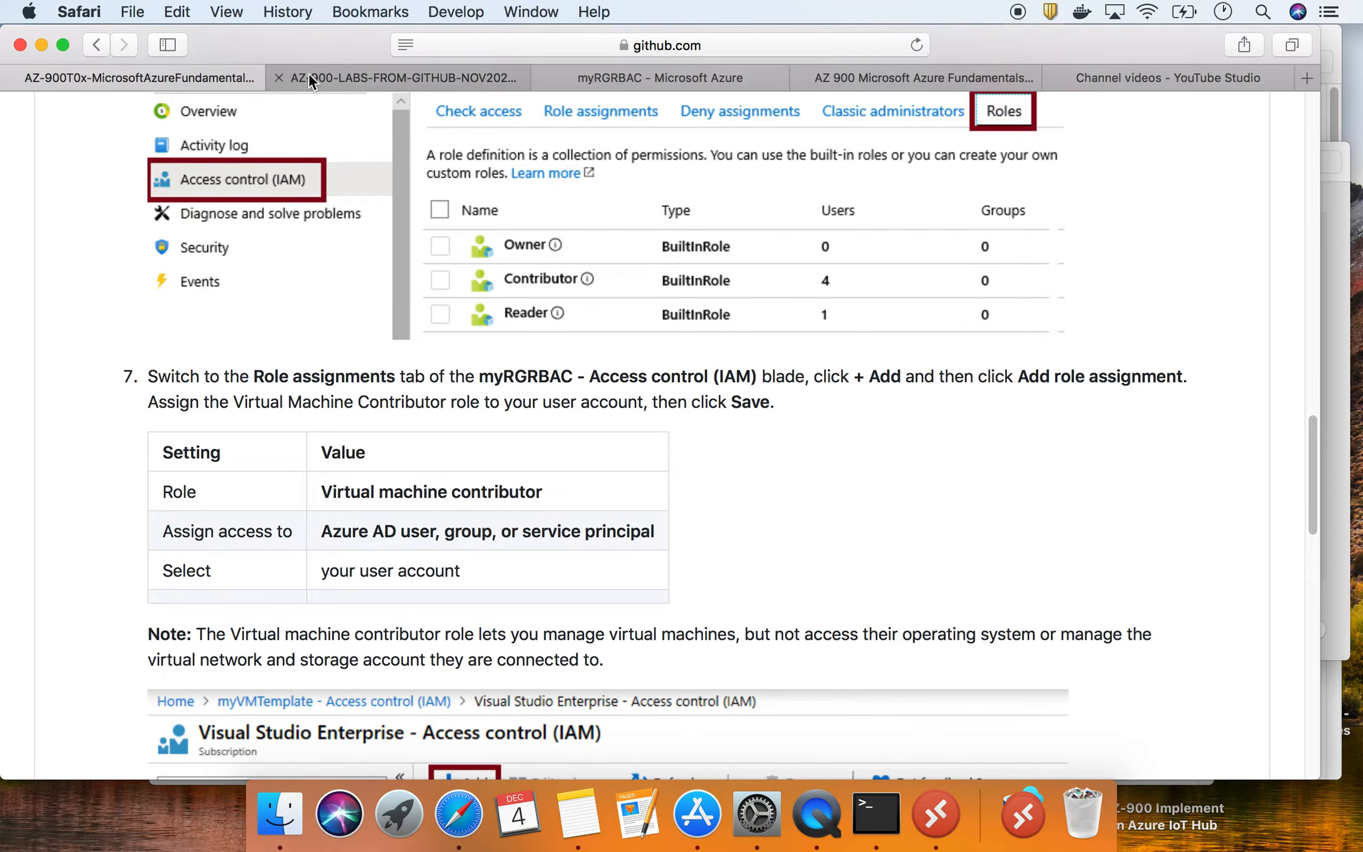
# - Switch back to the Azure portal, display the Roles list of myRGRBAC's access control and activate the role name search
pyautogui.click(639, 74)
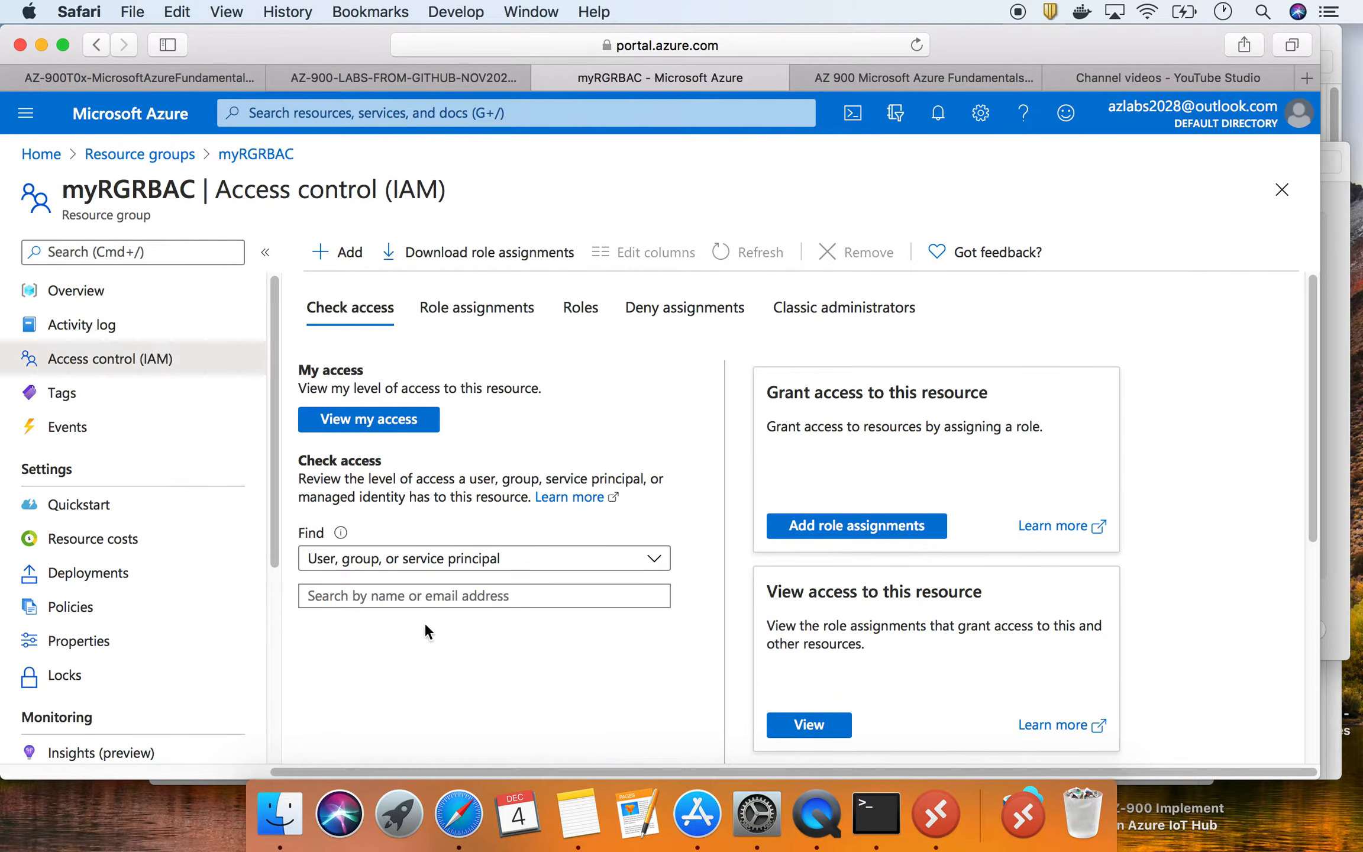
pyautogui.scroll(-1, 463, 497)
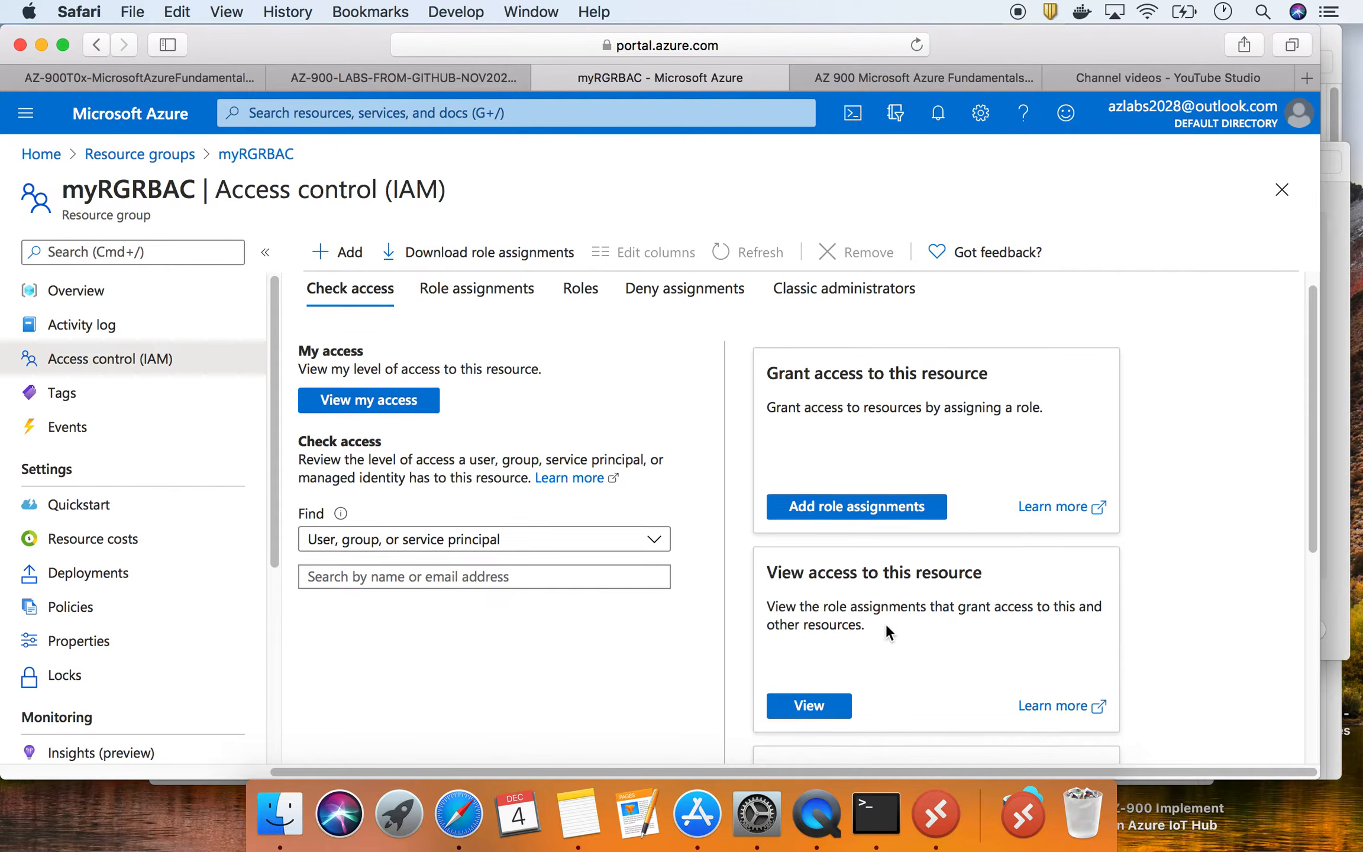
pyautogui.scroll(1, 887, 626)
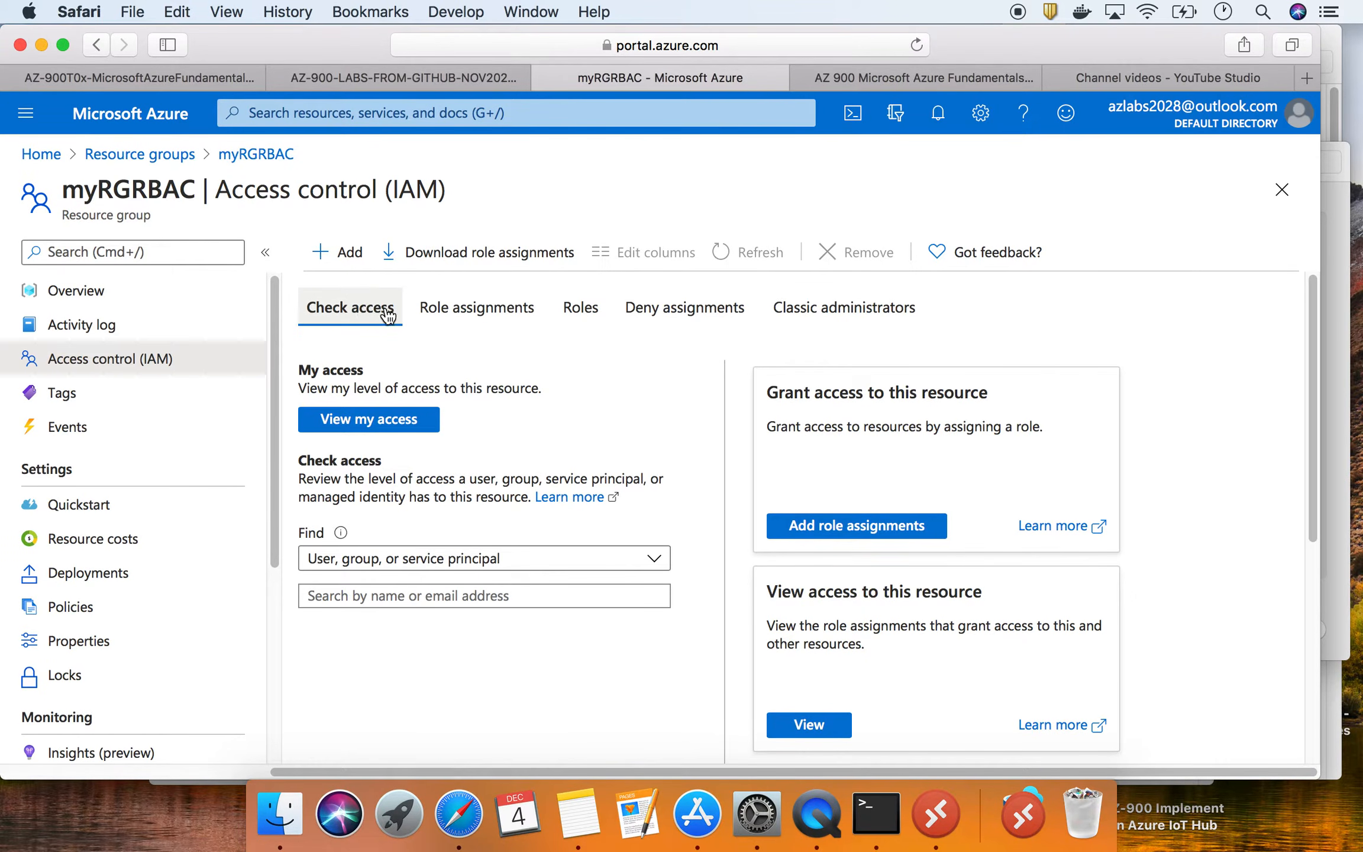
pyautogui.click(588, 317)
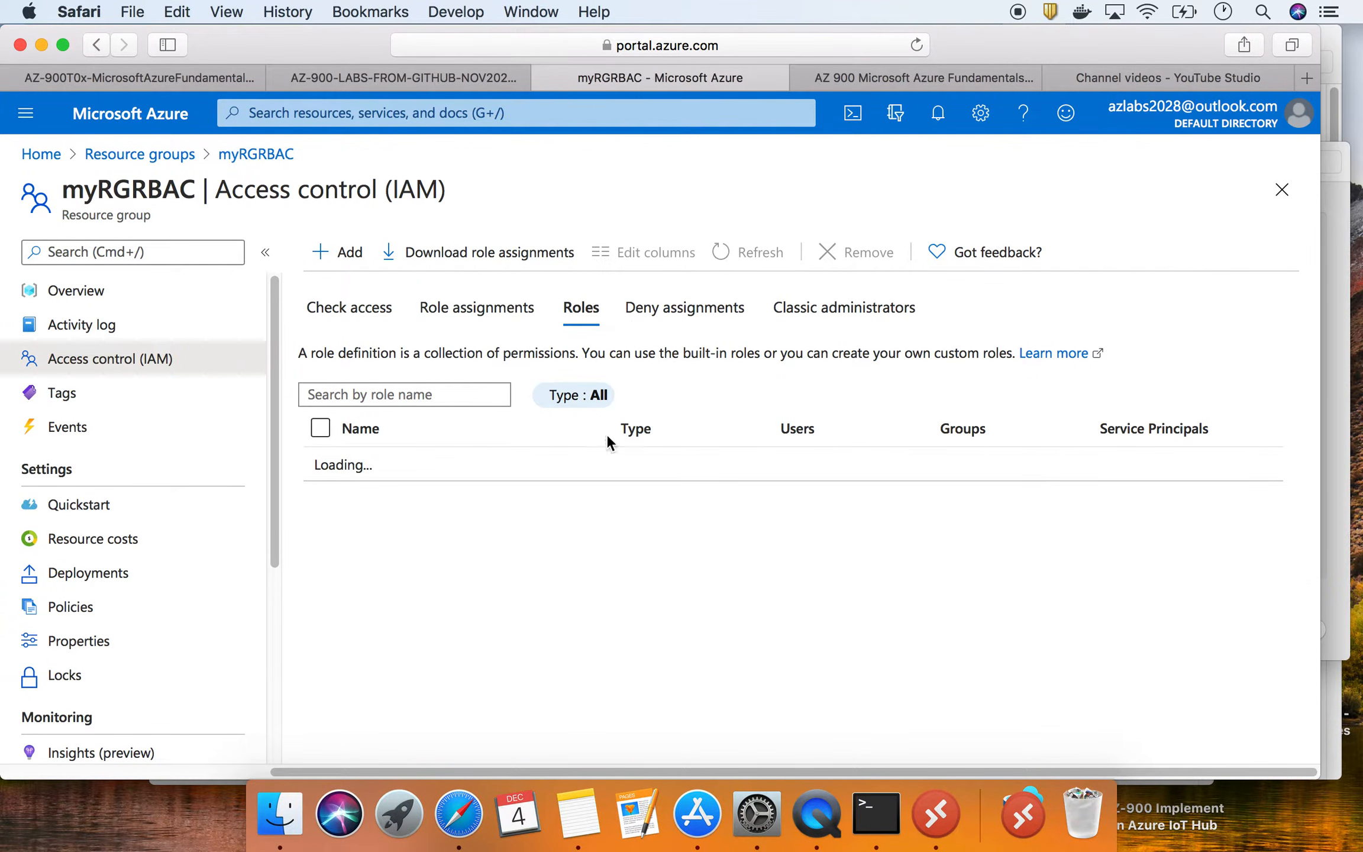
pyautogui.click(406, 394)
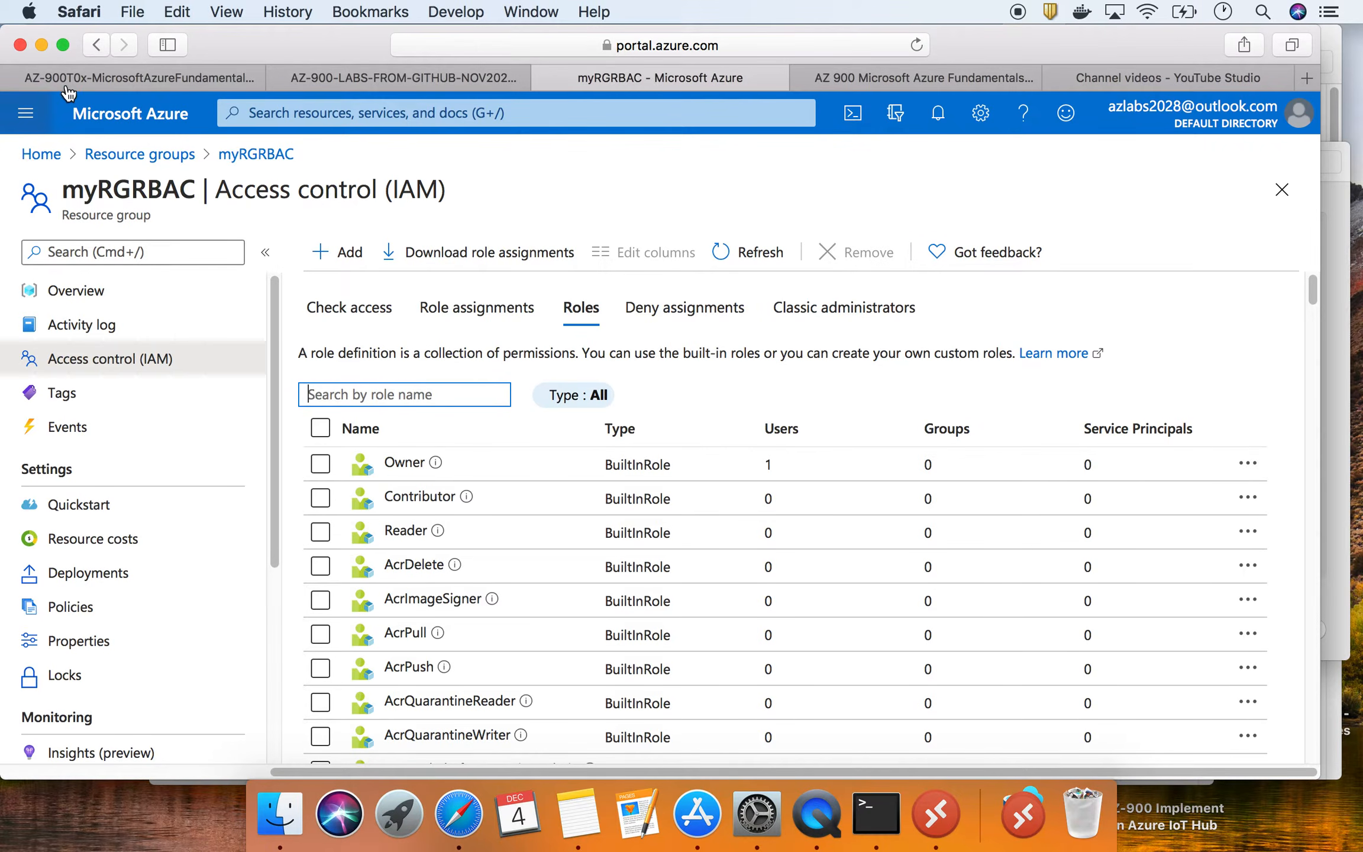
# - Consult step 7 of the walkthrough, highlight the Role assignments instruction and return to myRGRBAC's access control in the portal
pyautogui.click(98, 79)
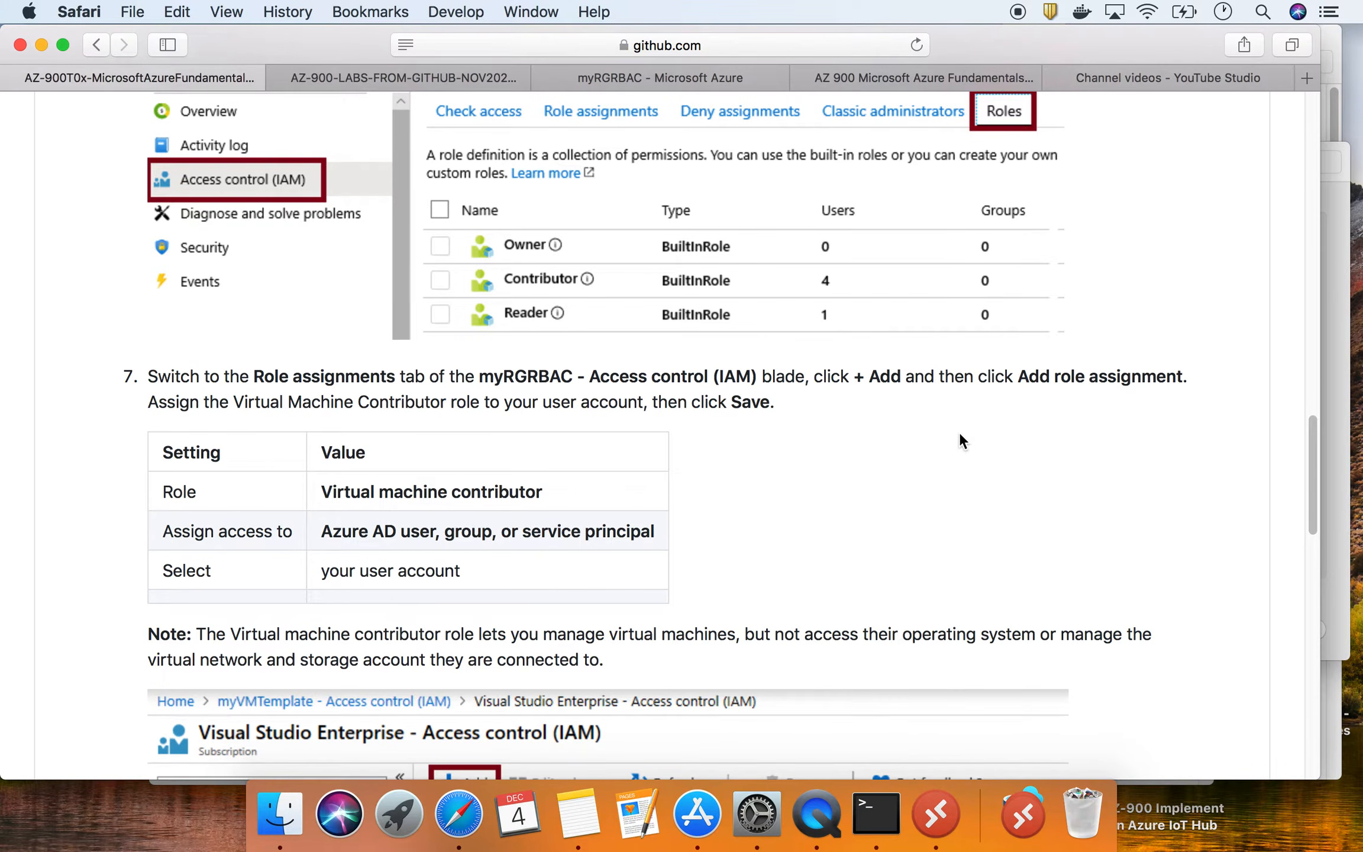
pyautogui.moveTo(254, 379); pyautogui.dragTo(345, 379)
pyautogui.scroll(1, 588, 349)
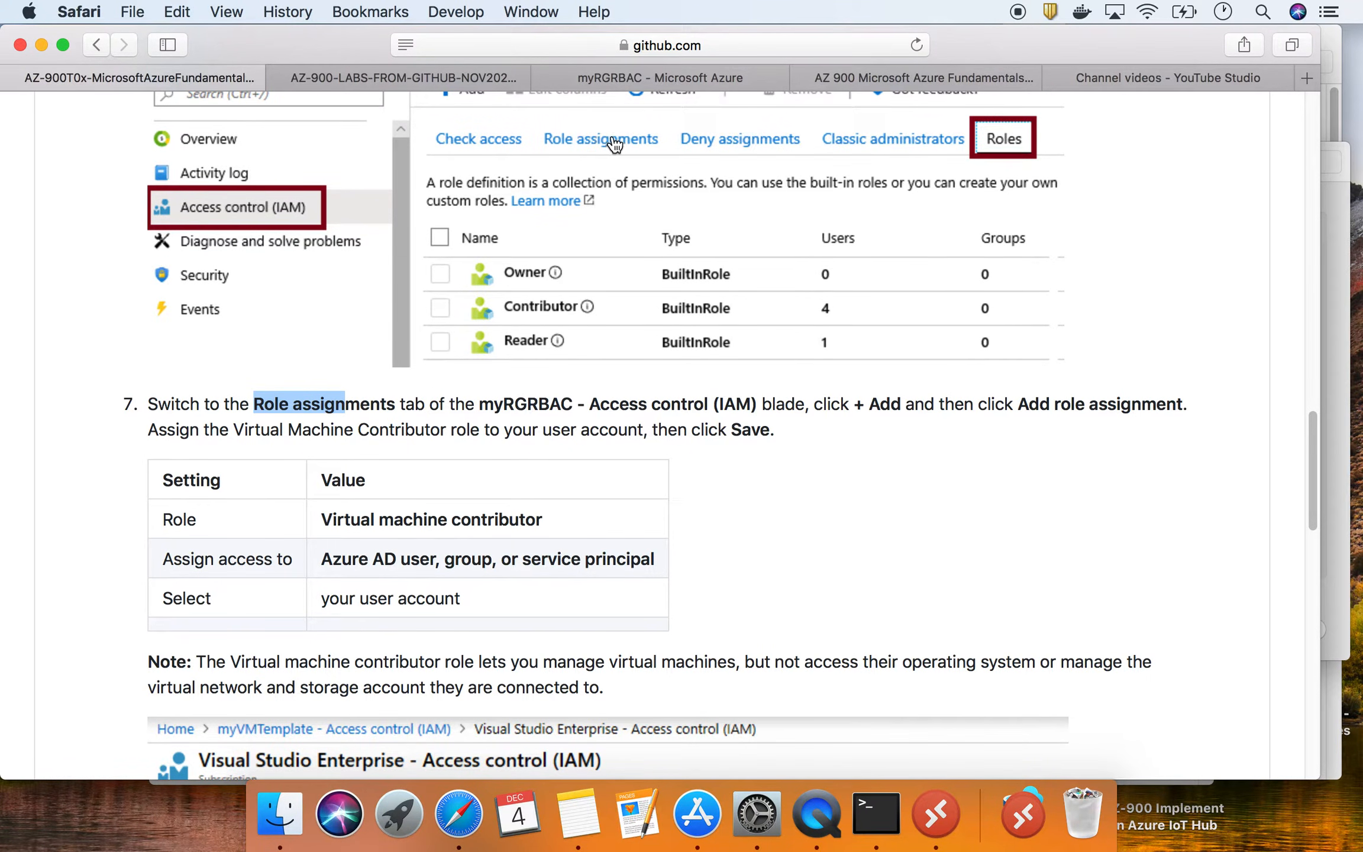
pyautogui.click(672, 78)
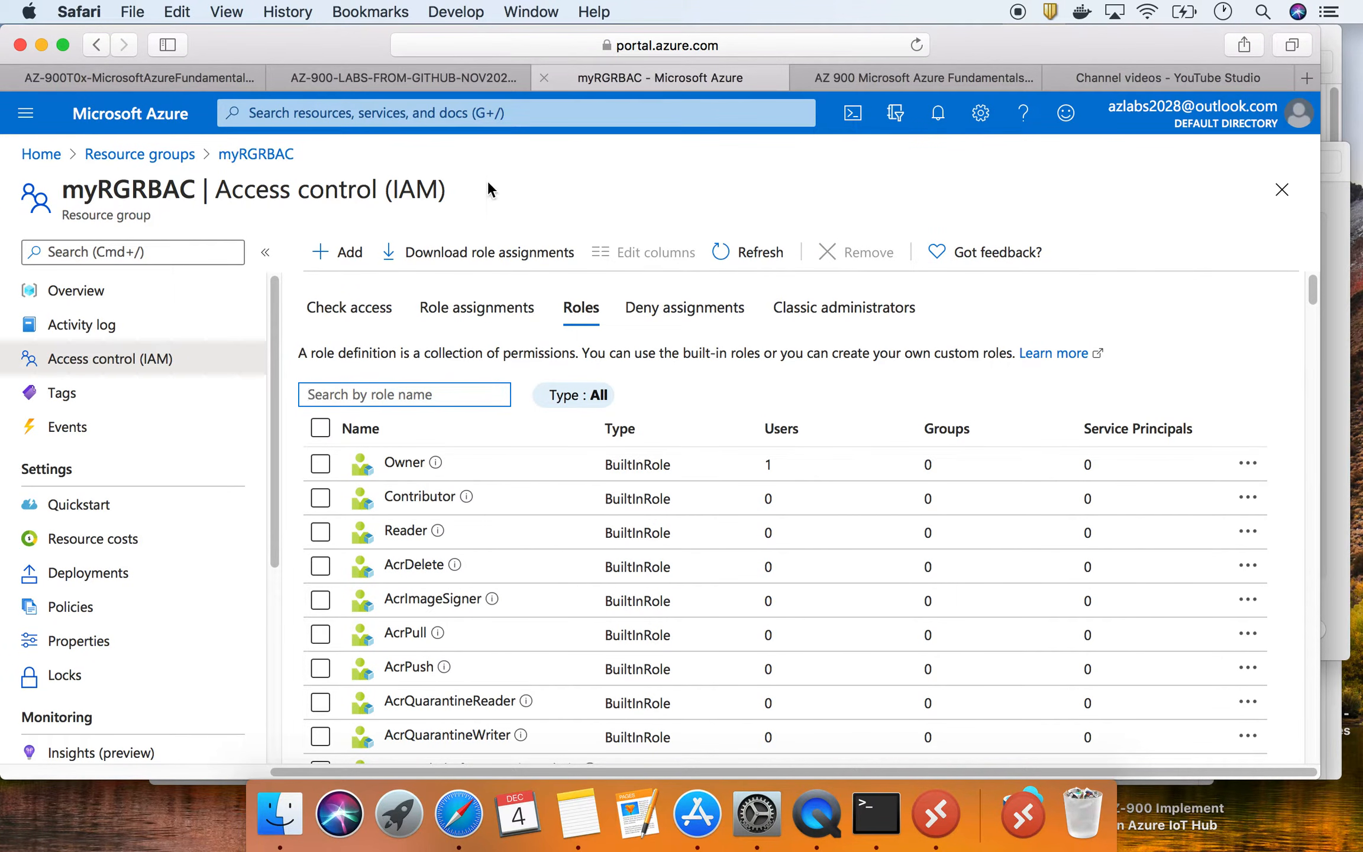
# - Display myRGRBAC's role assignments, and check the role, access and account settings listed in step 7 of the GitHub walkthrough
pyautogui.click(509, 314)
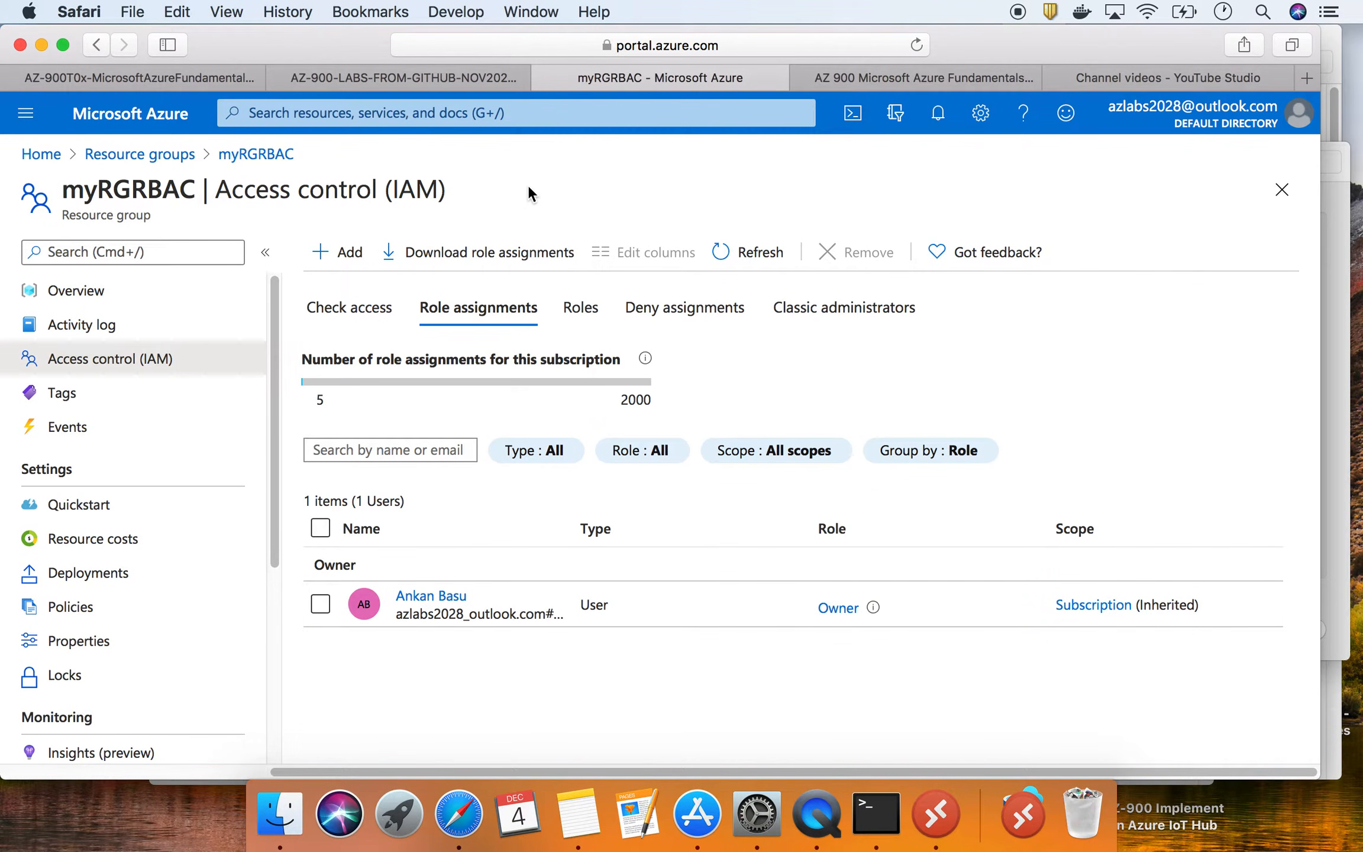
pyautogui.click(100, 72)
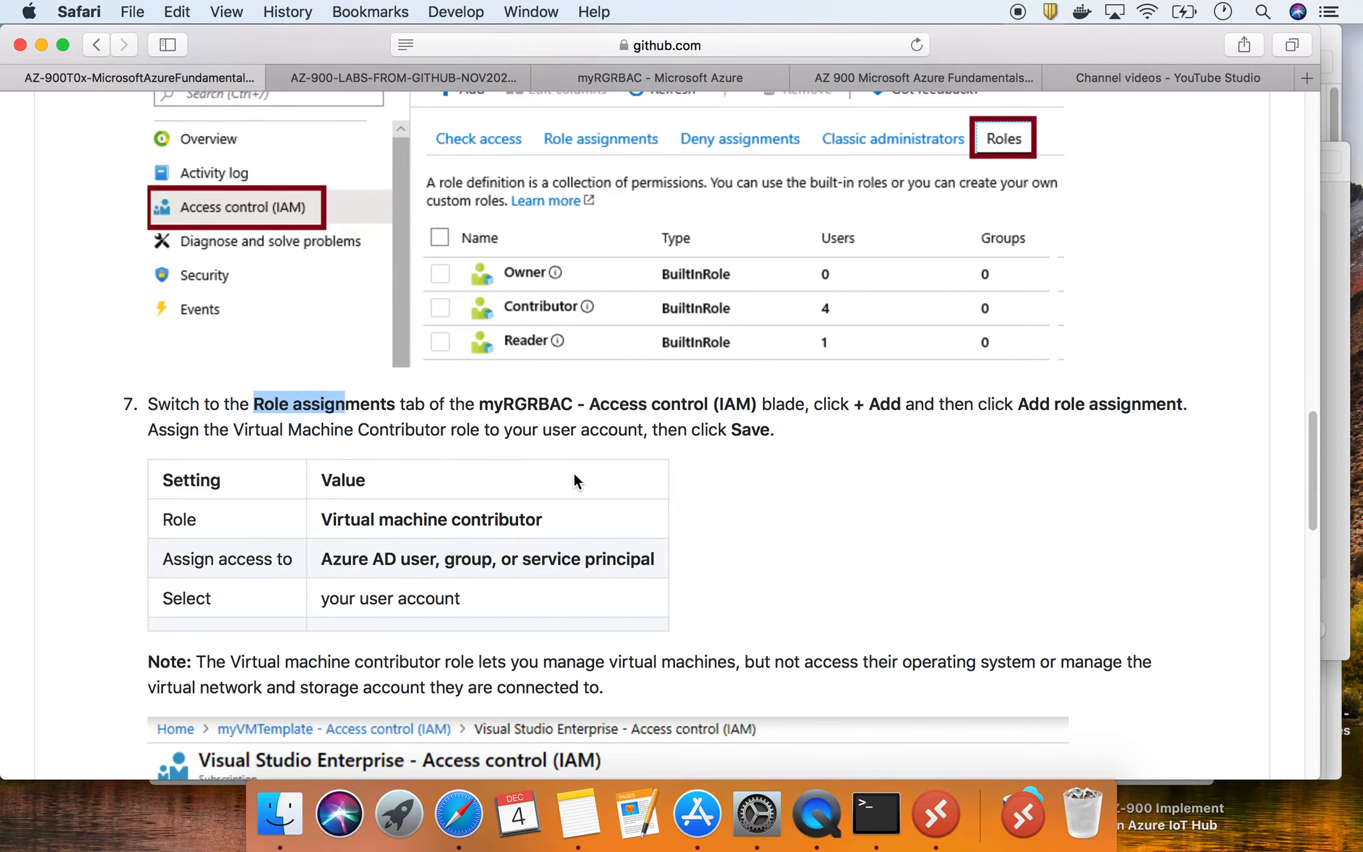
pyautogui.scroll(-1, 573, 472)
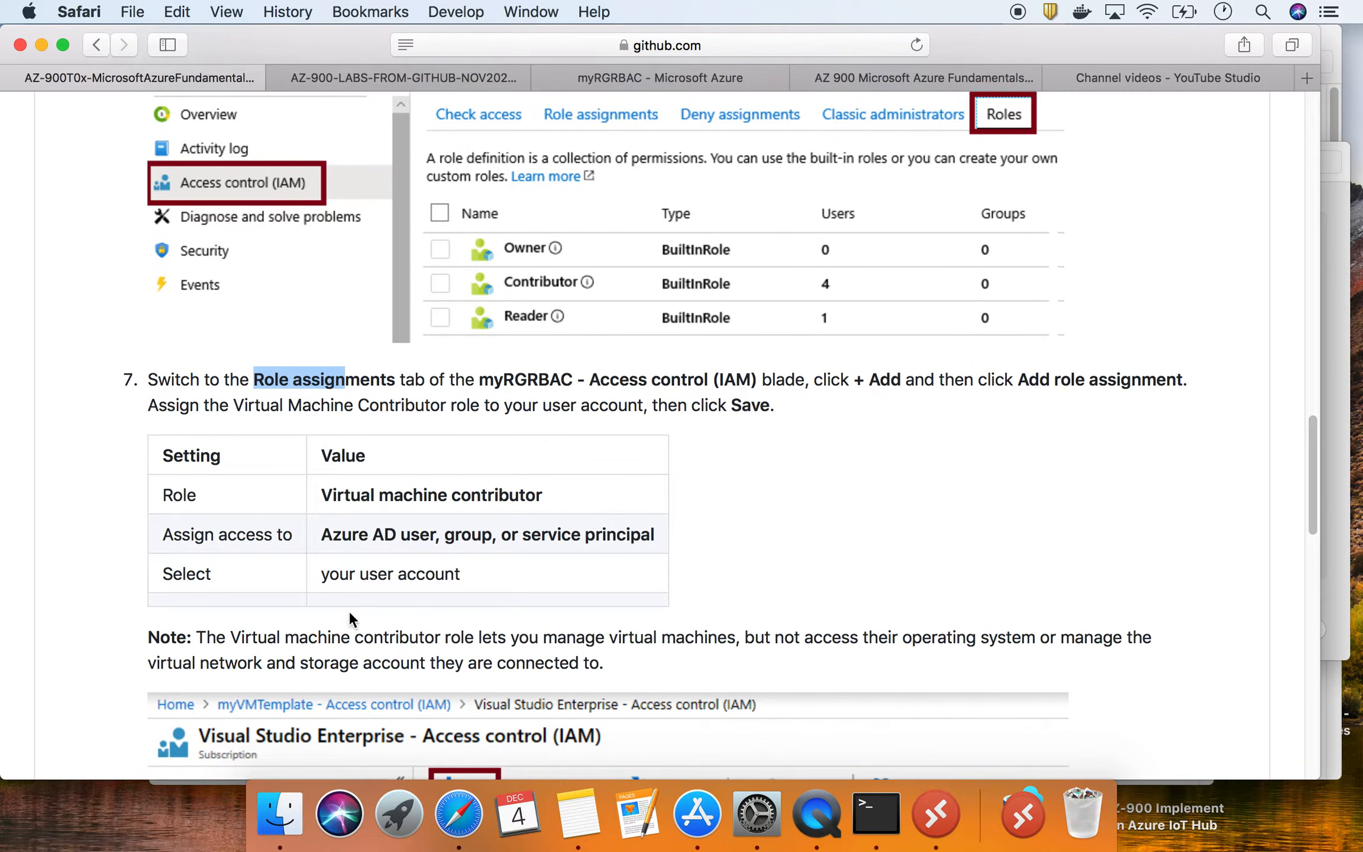
pyautogui.moveTo(324, 493); pyautogui.dragTo(546, 492)
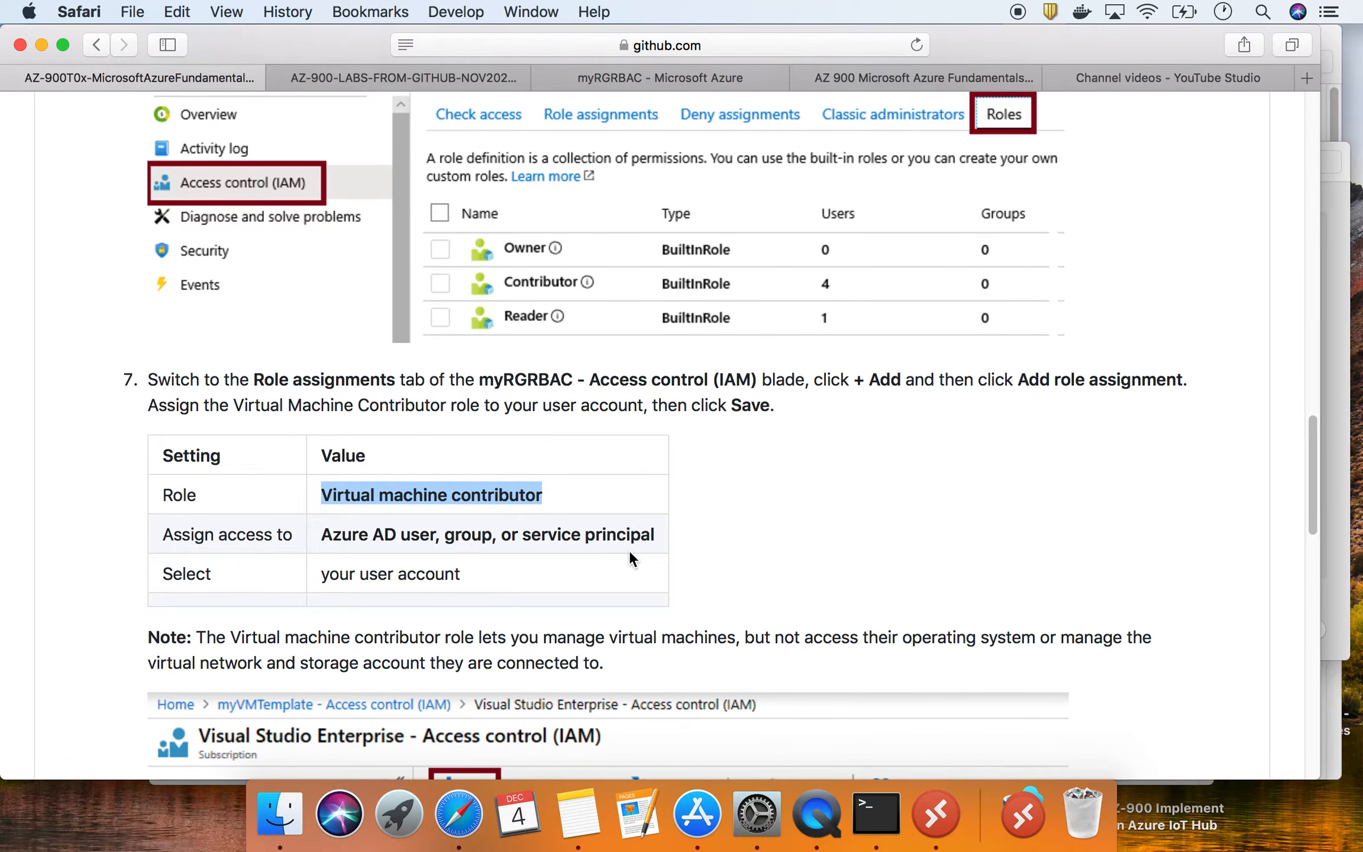
pyautogui.scroll(-1, 630, 550)
pyautogui.tripleClick(444, 551)
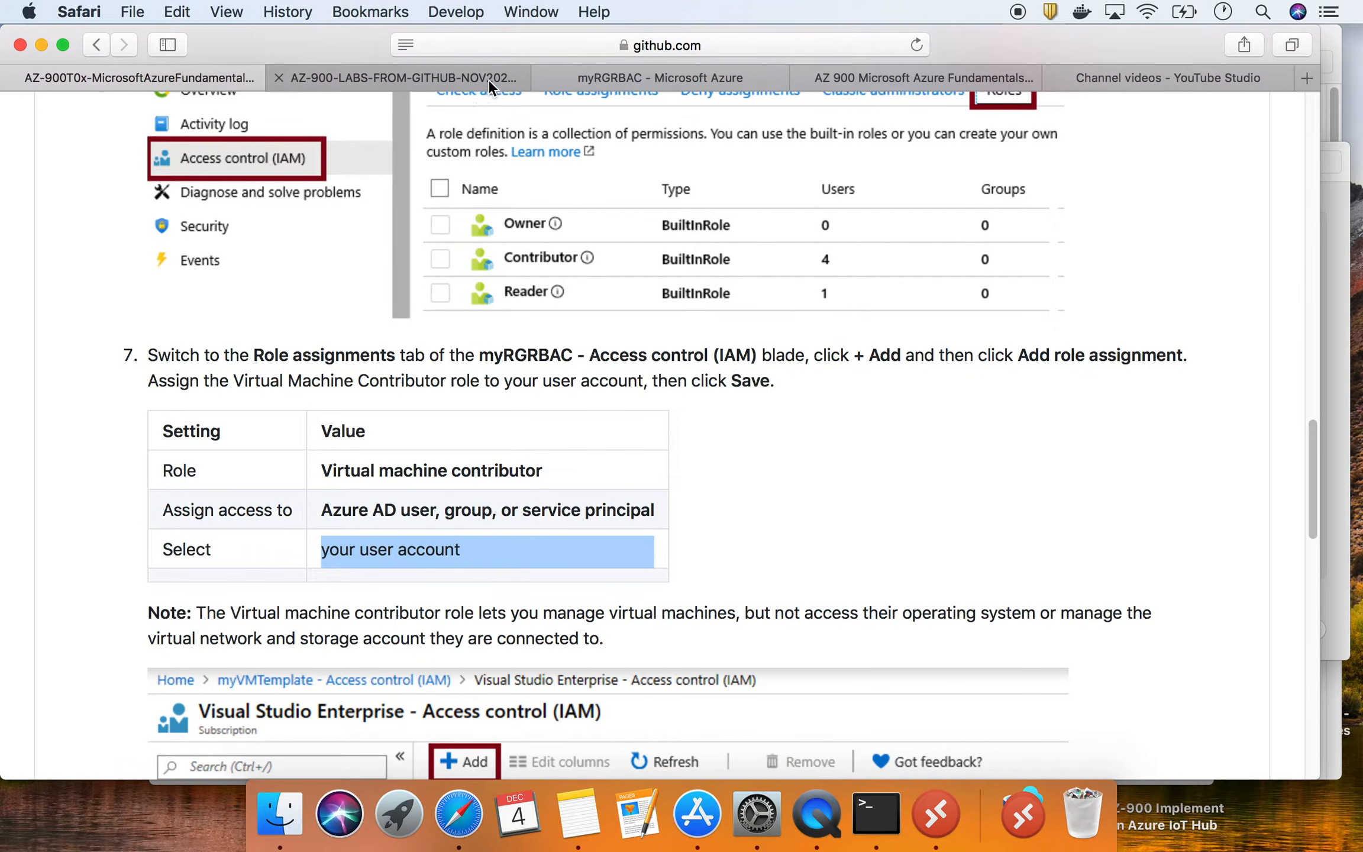
# - Back in the Azure portal, start a new role assignment on myRGRBAC and choose the Virtual Machine Contributor role after checking its description
pyautogui.click(627, 81)
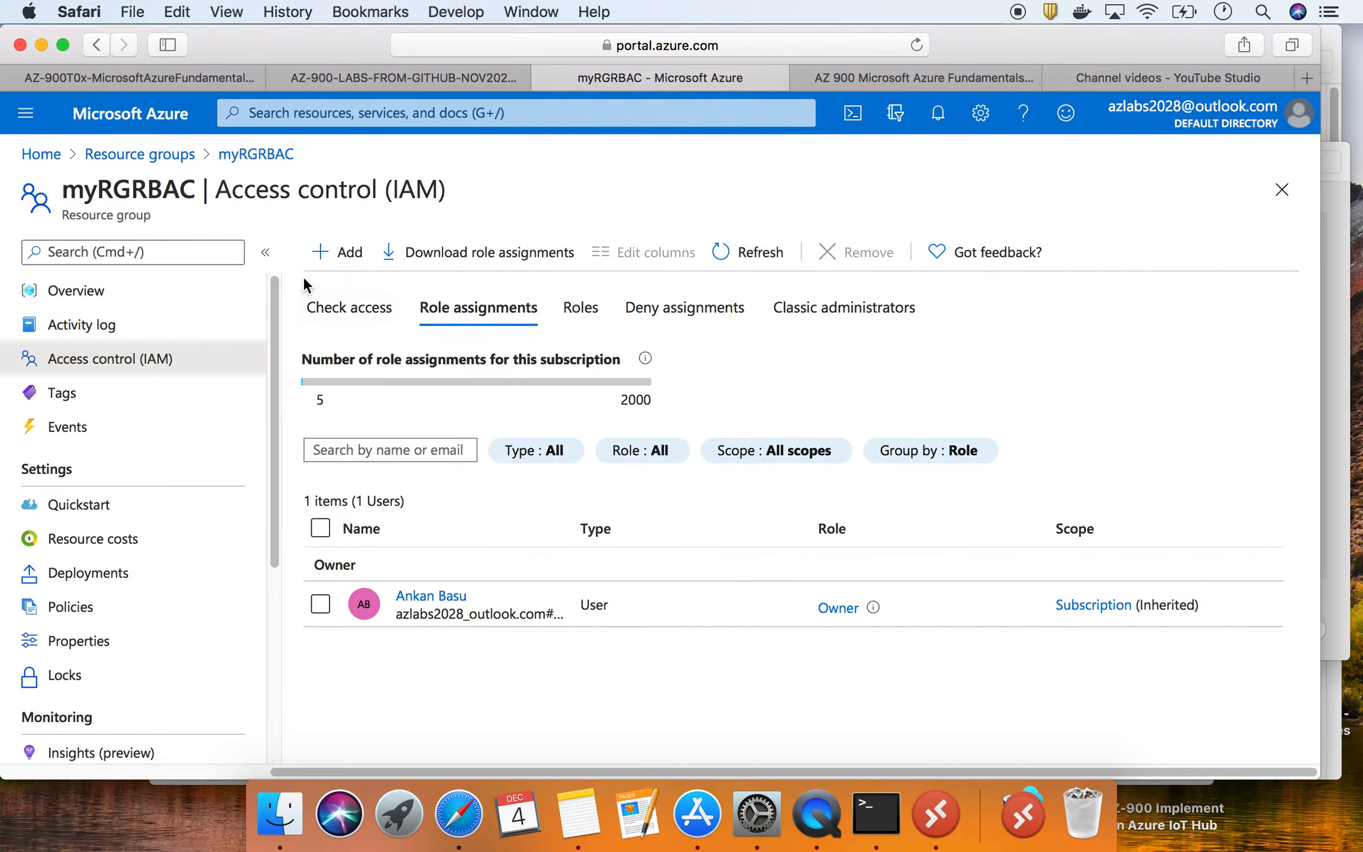
pyautogui.click(332, 265)
pyautogui.click(395, 293)
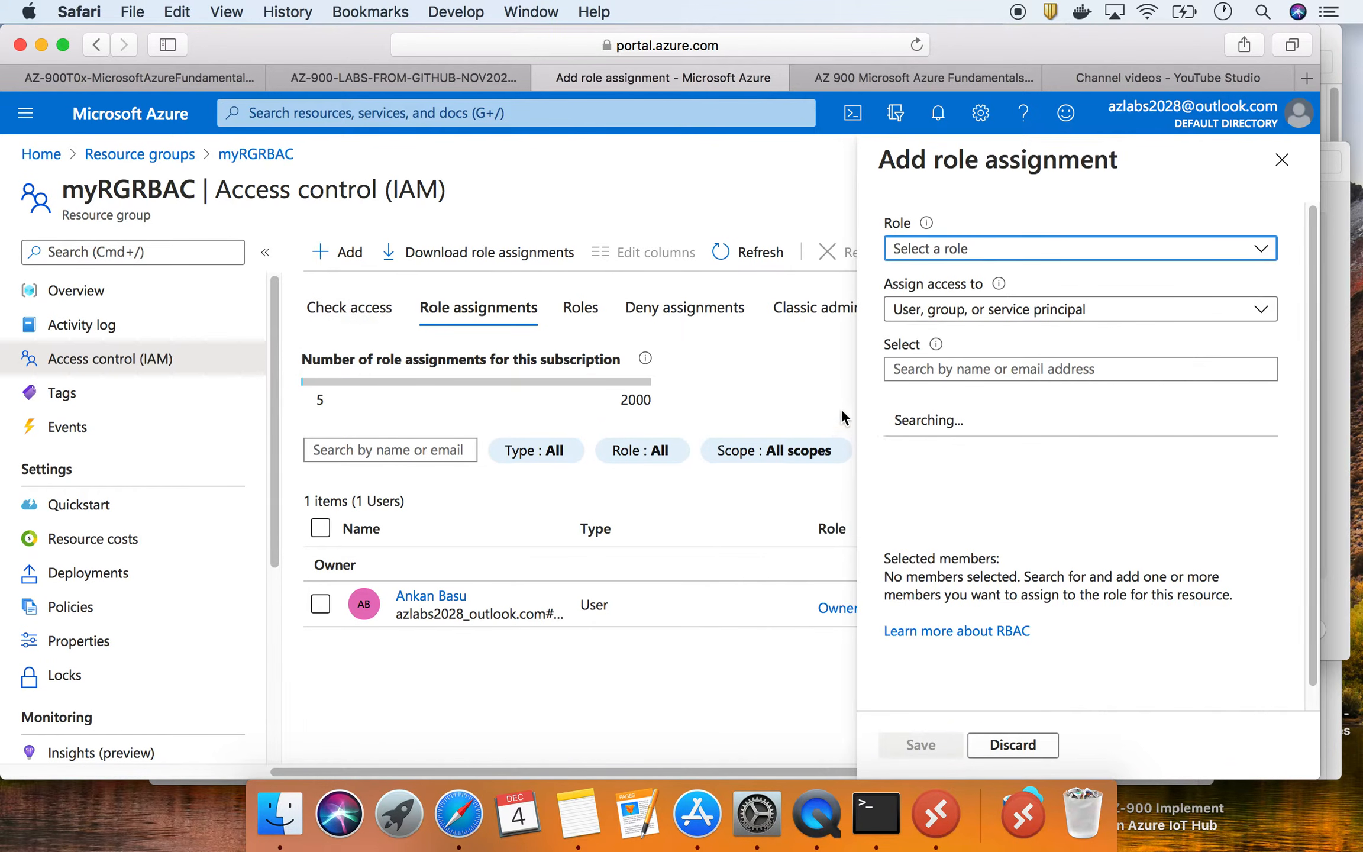
pyautogui.click(940, 251)
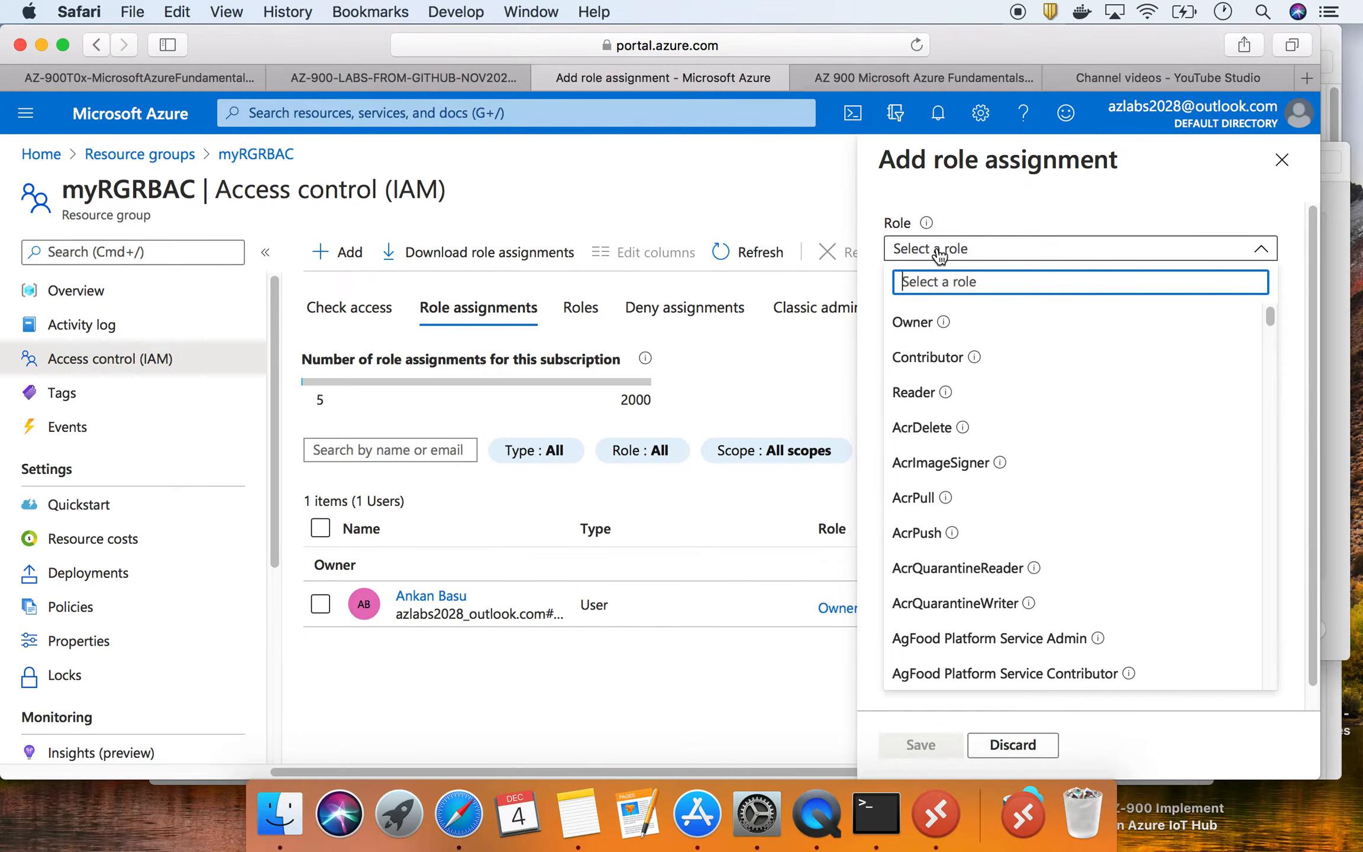
pyautogui.write('virtu')
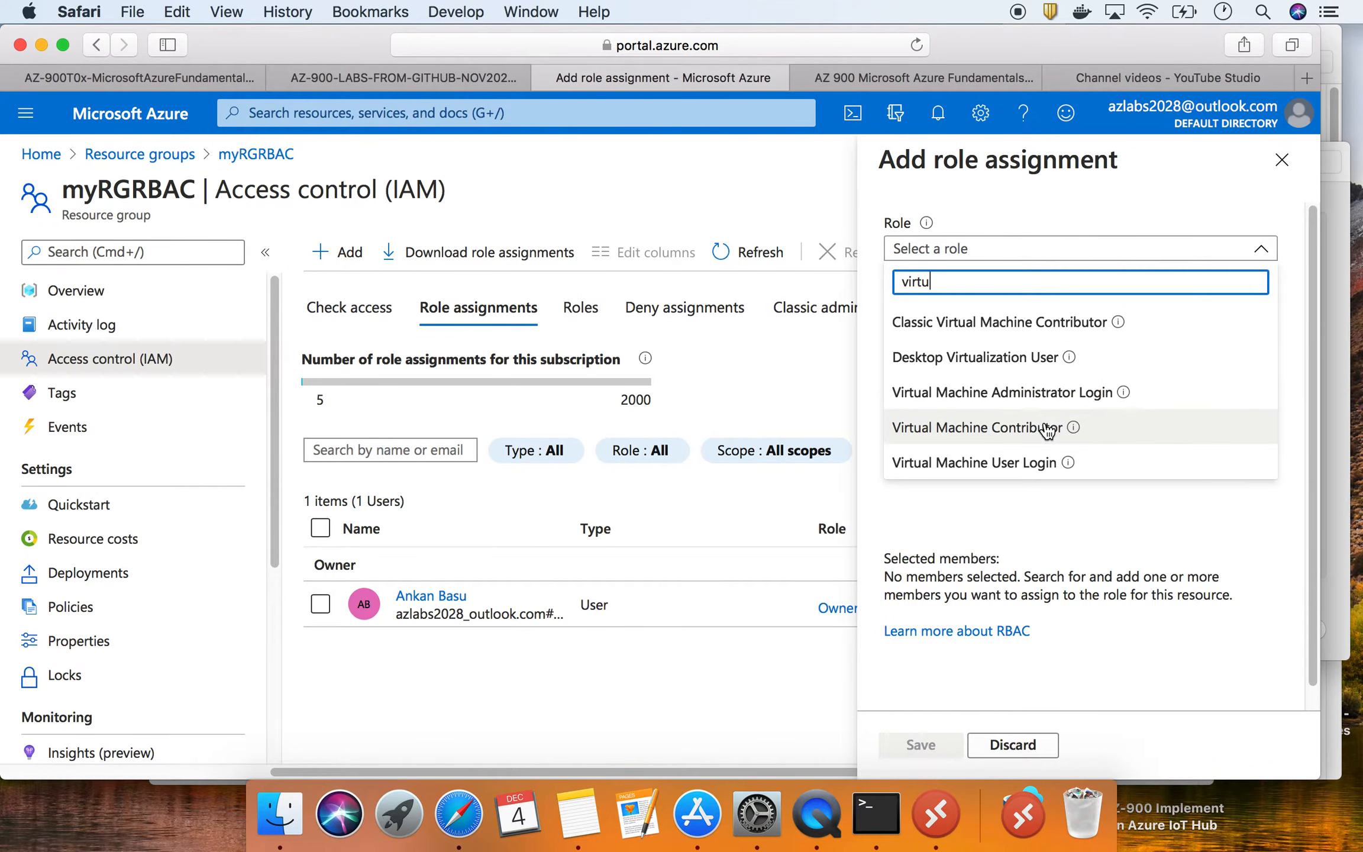
pyautogui.click(179, 75)
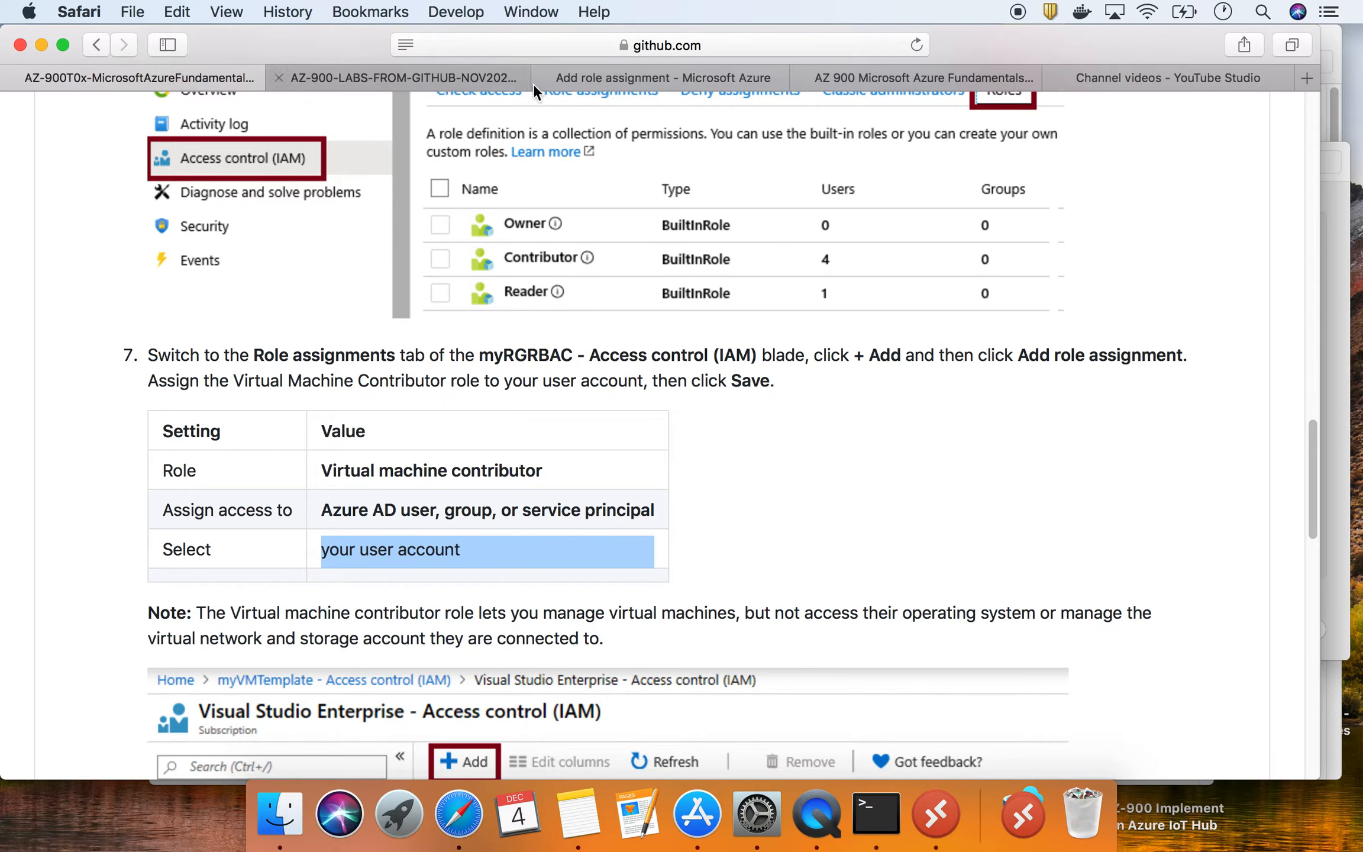
pyautogui.click(615, 77)
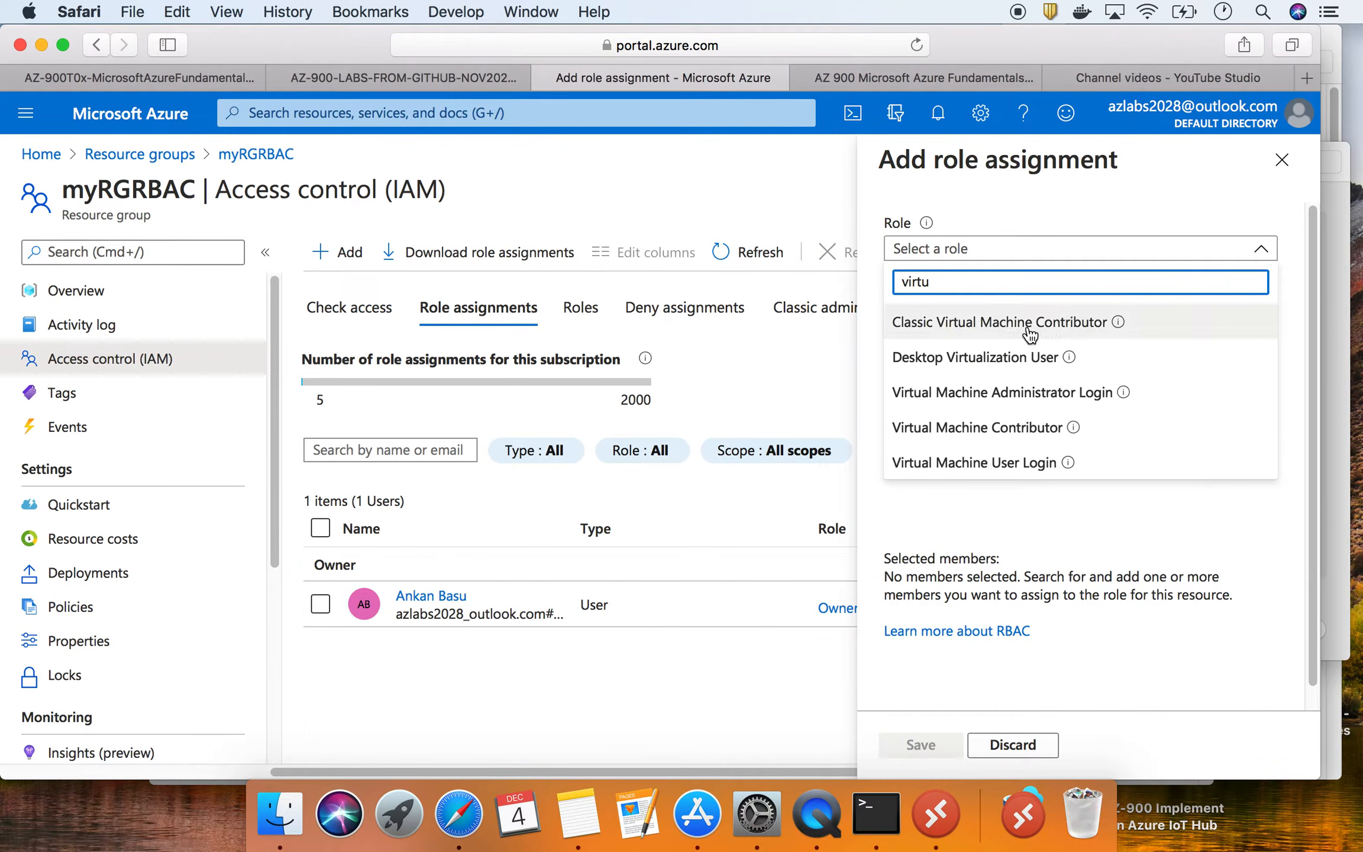
pyautogui.click(1051, 427)
pyautogui.click(1095, 253)
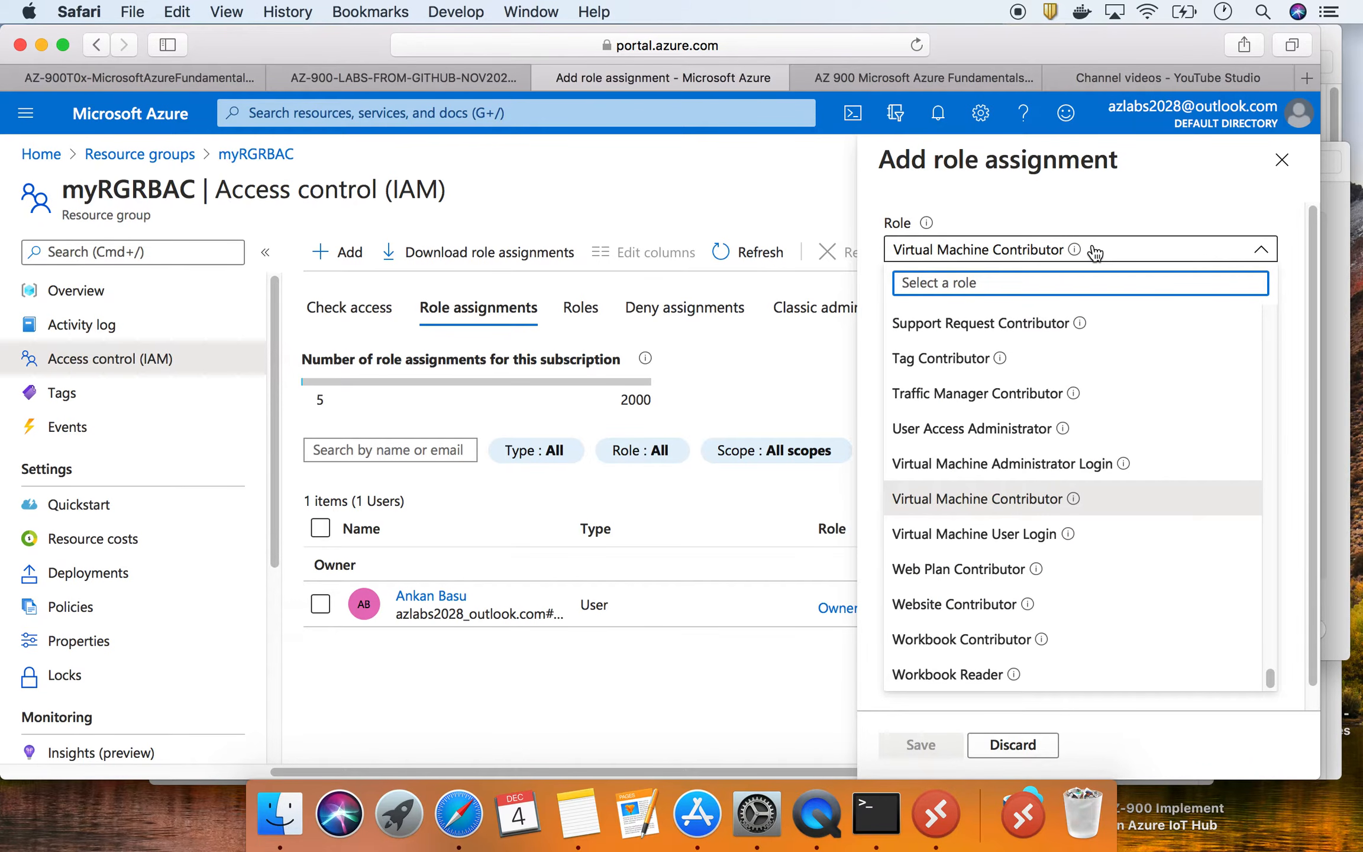
pyautogui.moveTo(1074, 503)
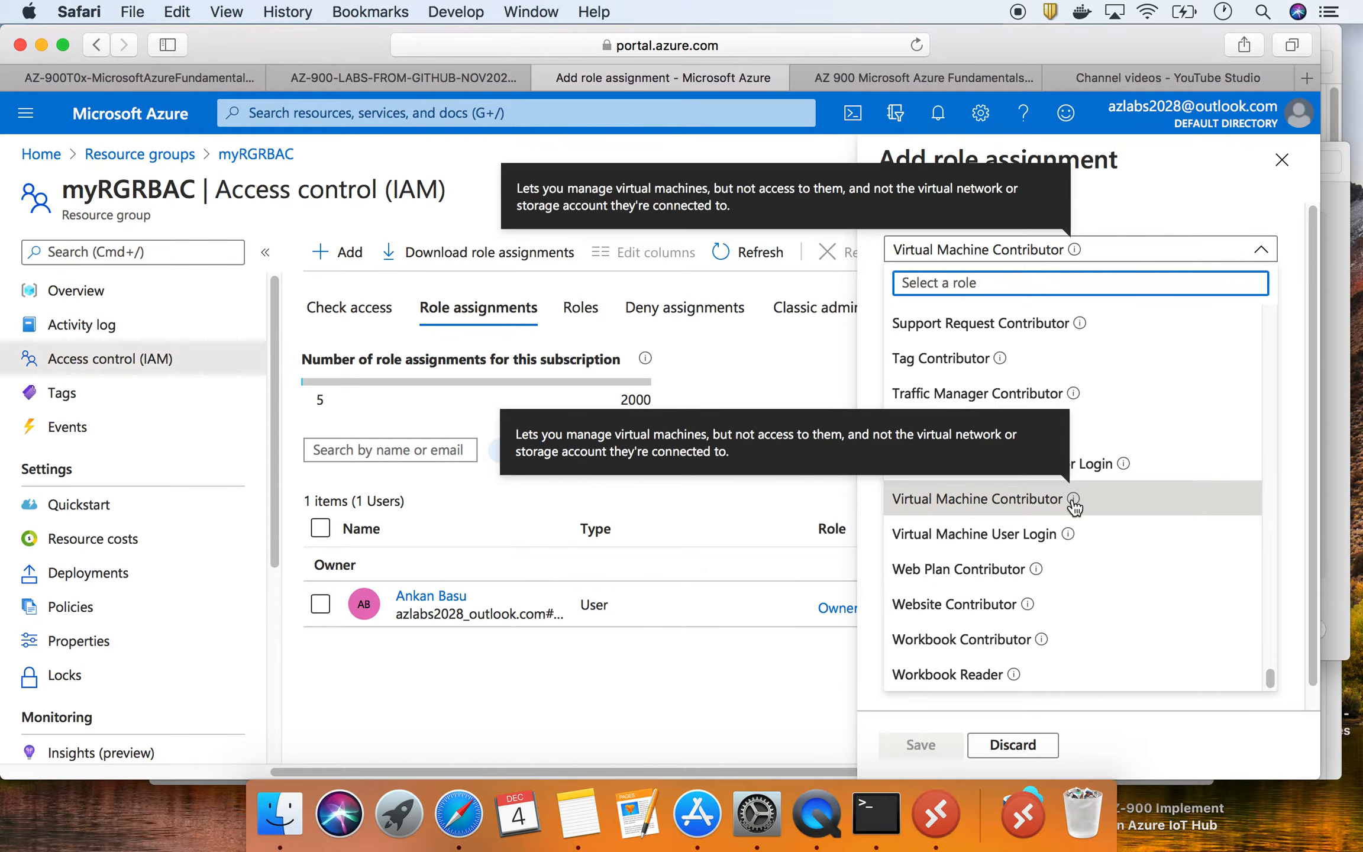
pyautogui.click(1071, 500)
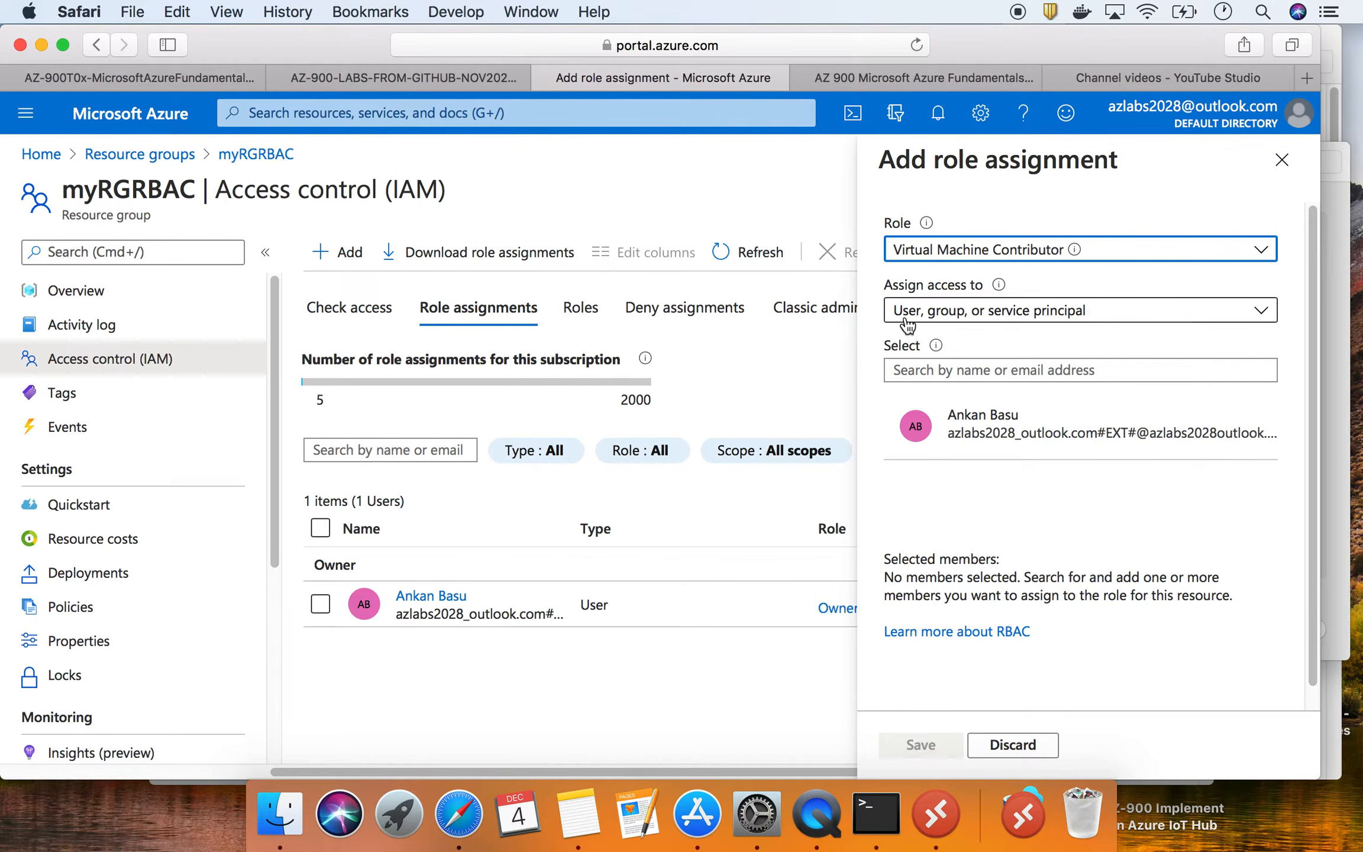
# - Keep access assigned to User, group, or service principal, choose your own user account as the member, and save the role assignment
pyautogui.click(1100, 320)
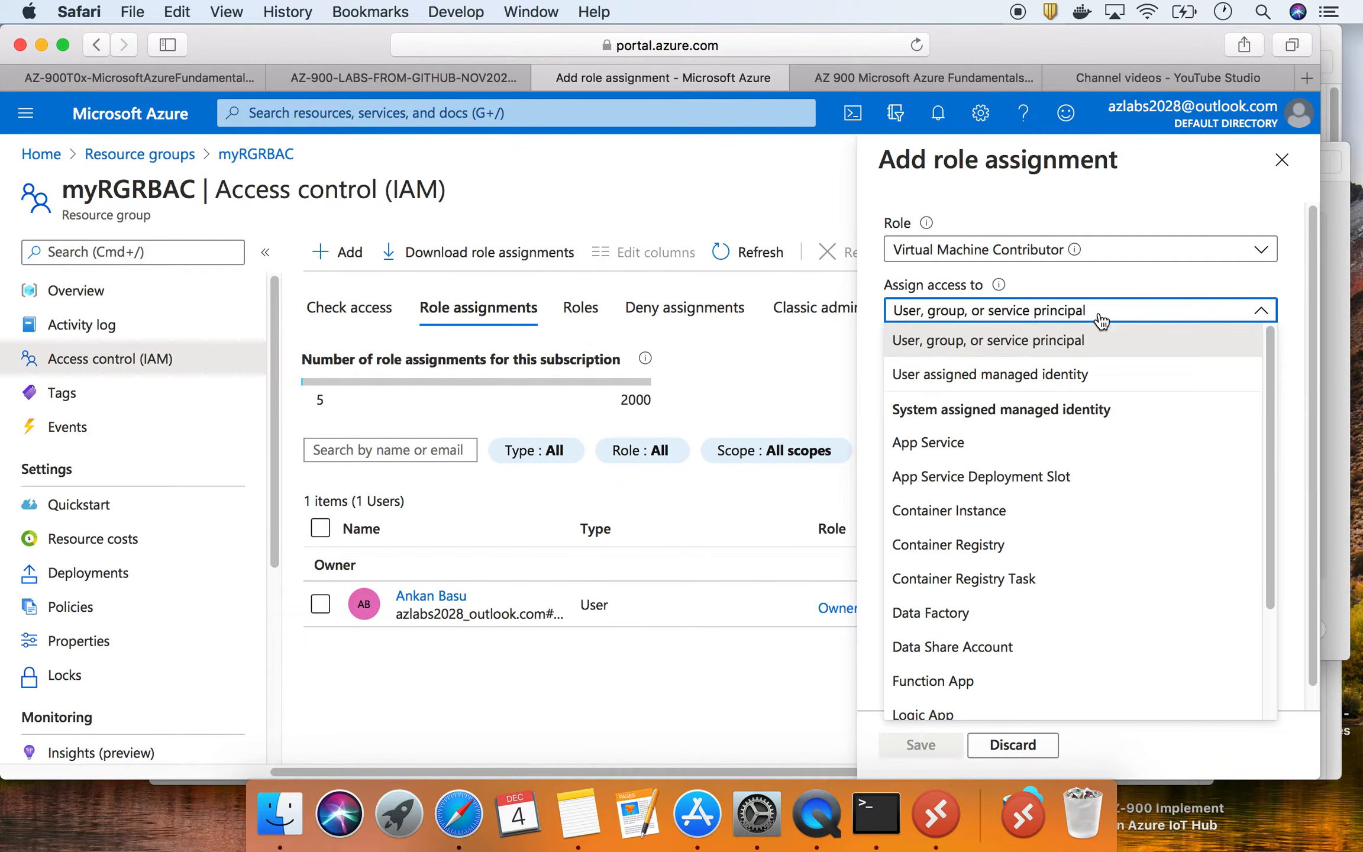
pyautogui.click(1101, 320)
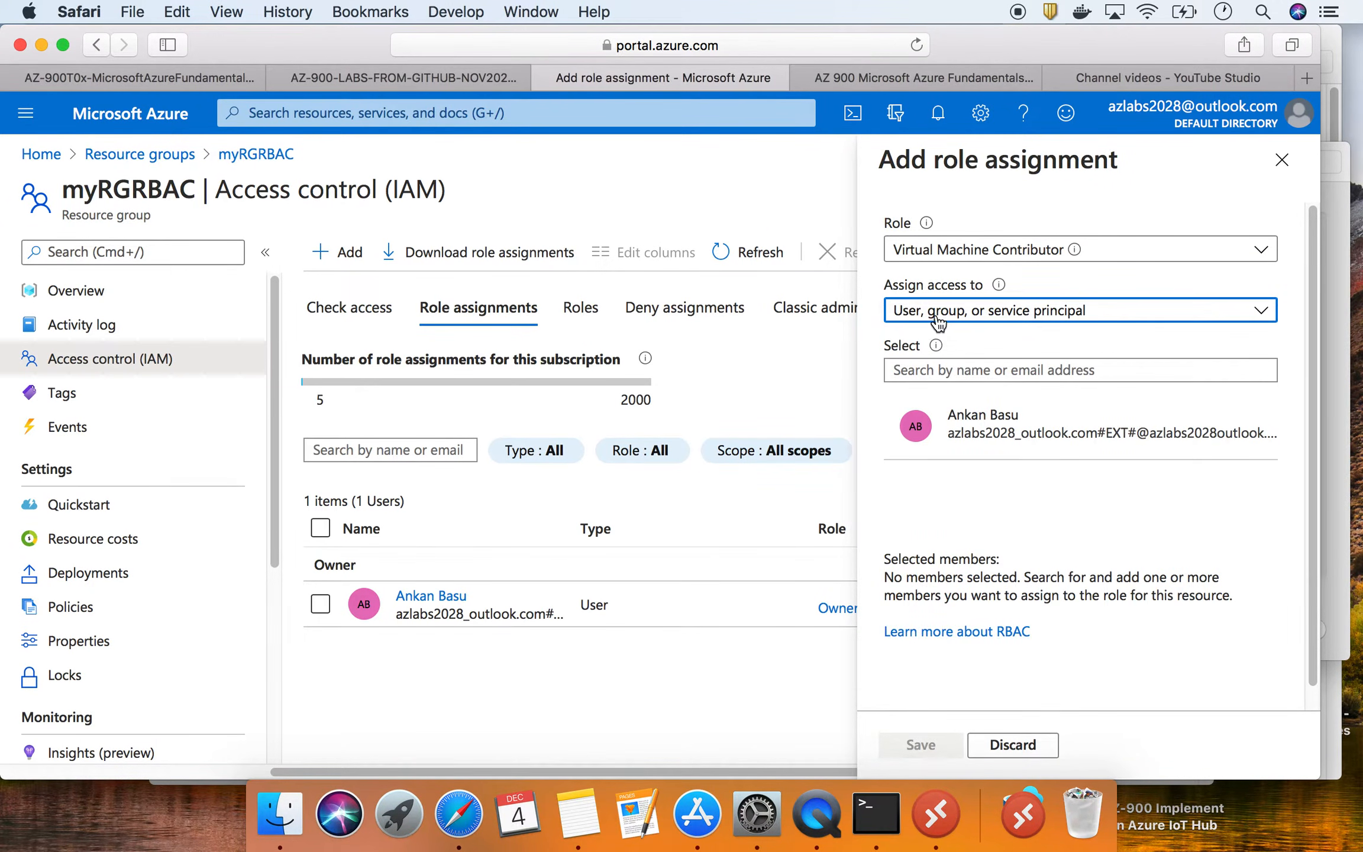
pyautogui.click(979, 368)
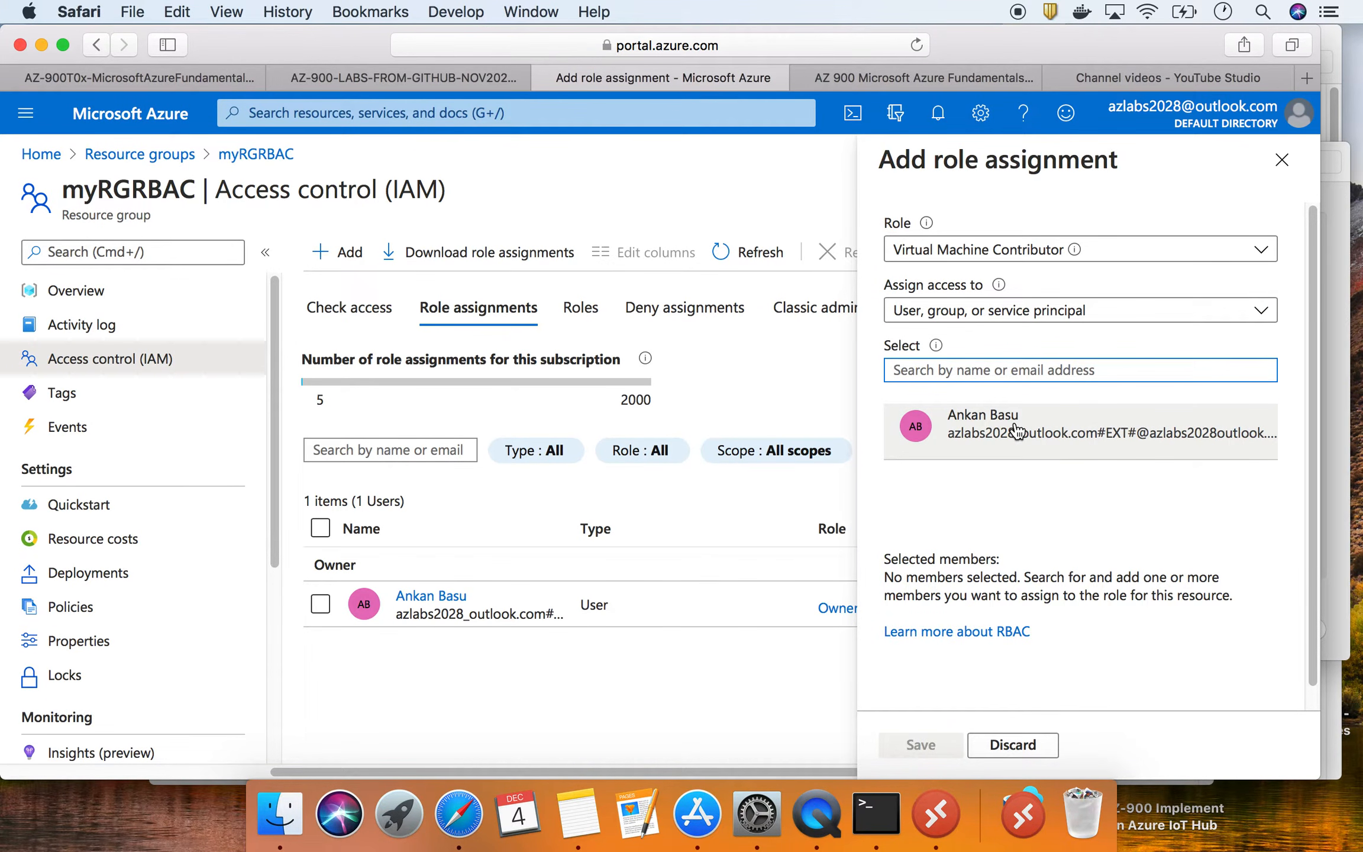
pyautogui.click(1017, 438)
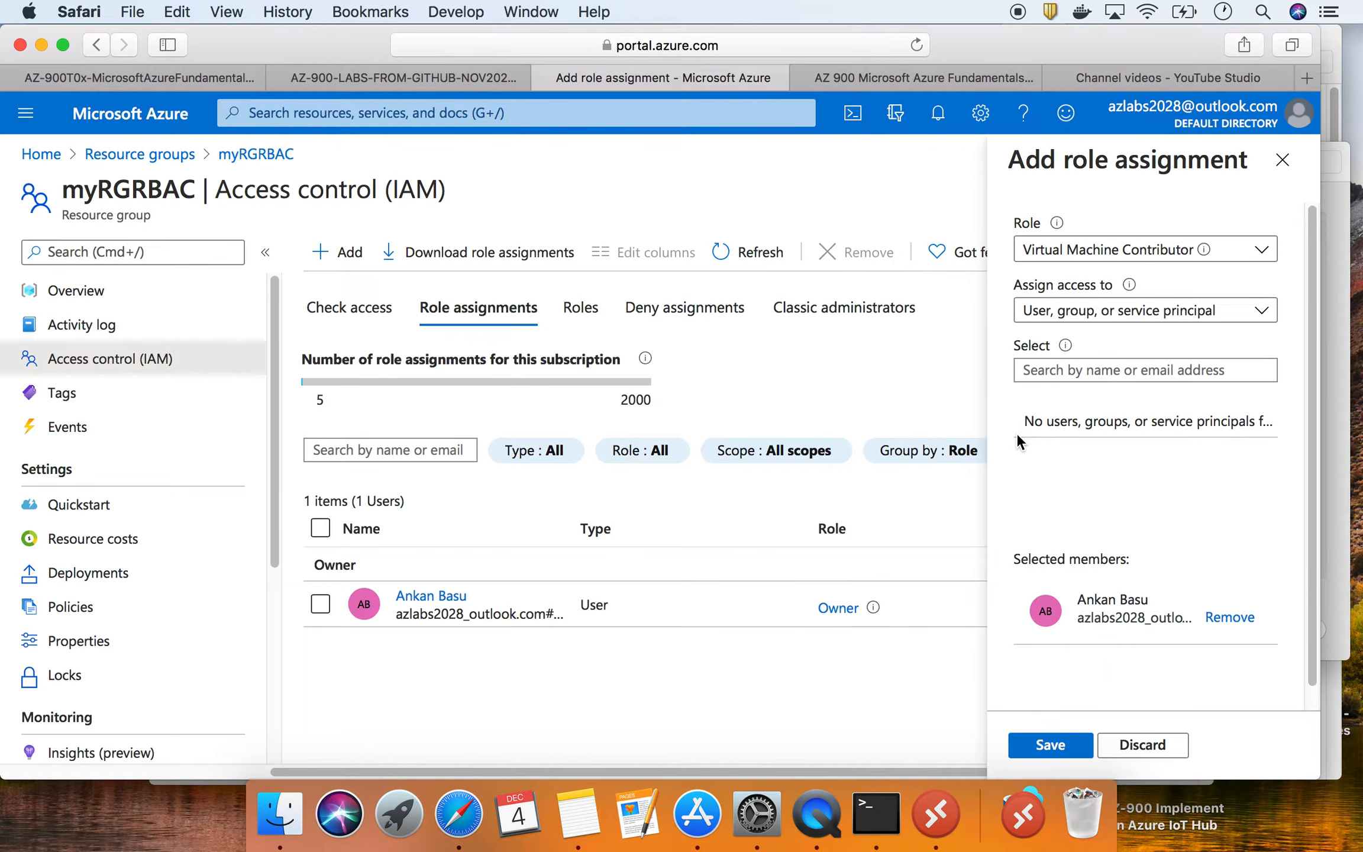
pyautogui.click(1065, 749)
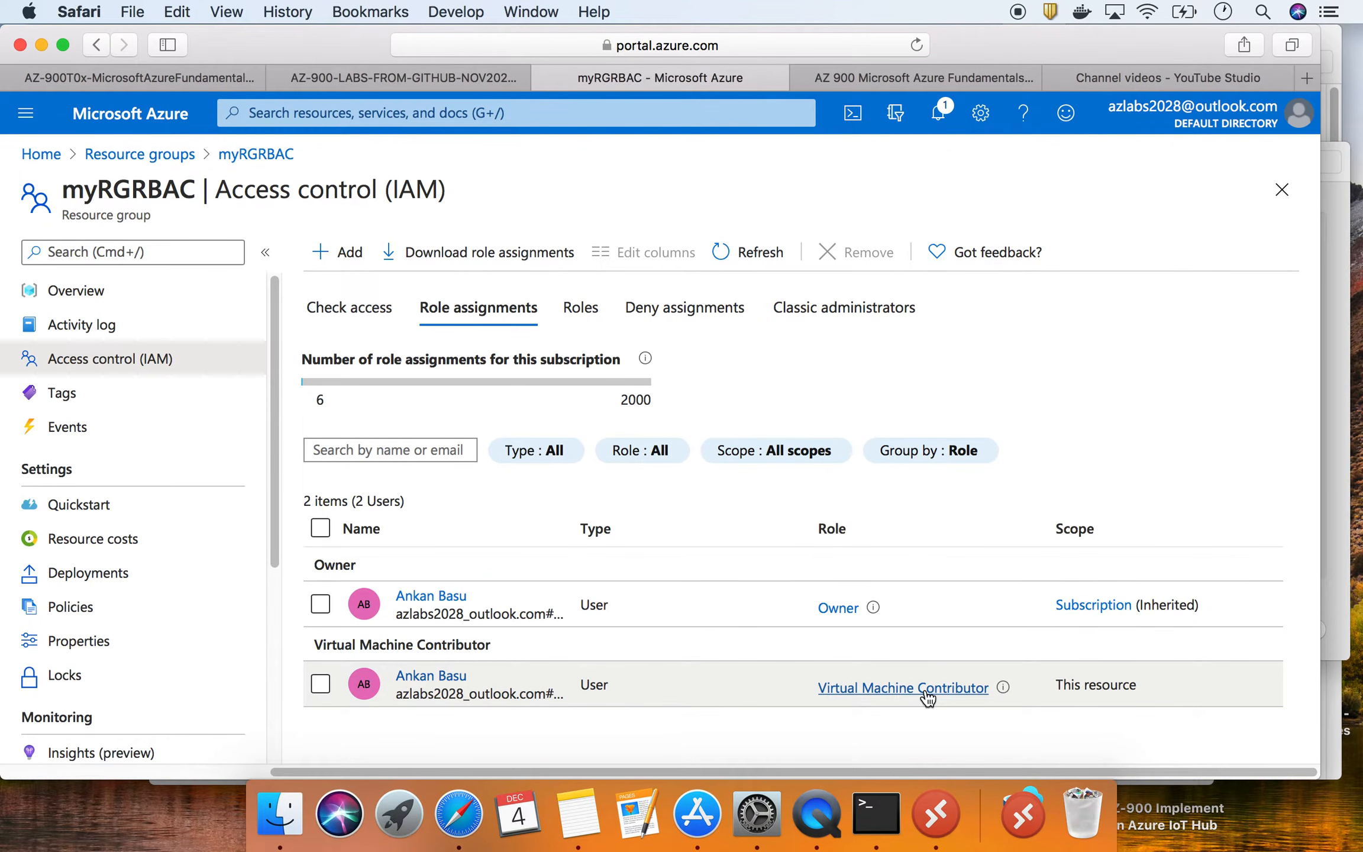
# - Find Azure Active Directory by searching the portal for "active", look at its Create a tenant form and return to the portal home
pyautogui.click(41, 155)
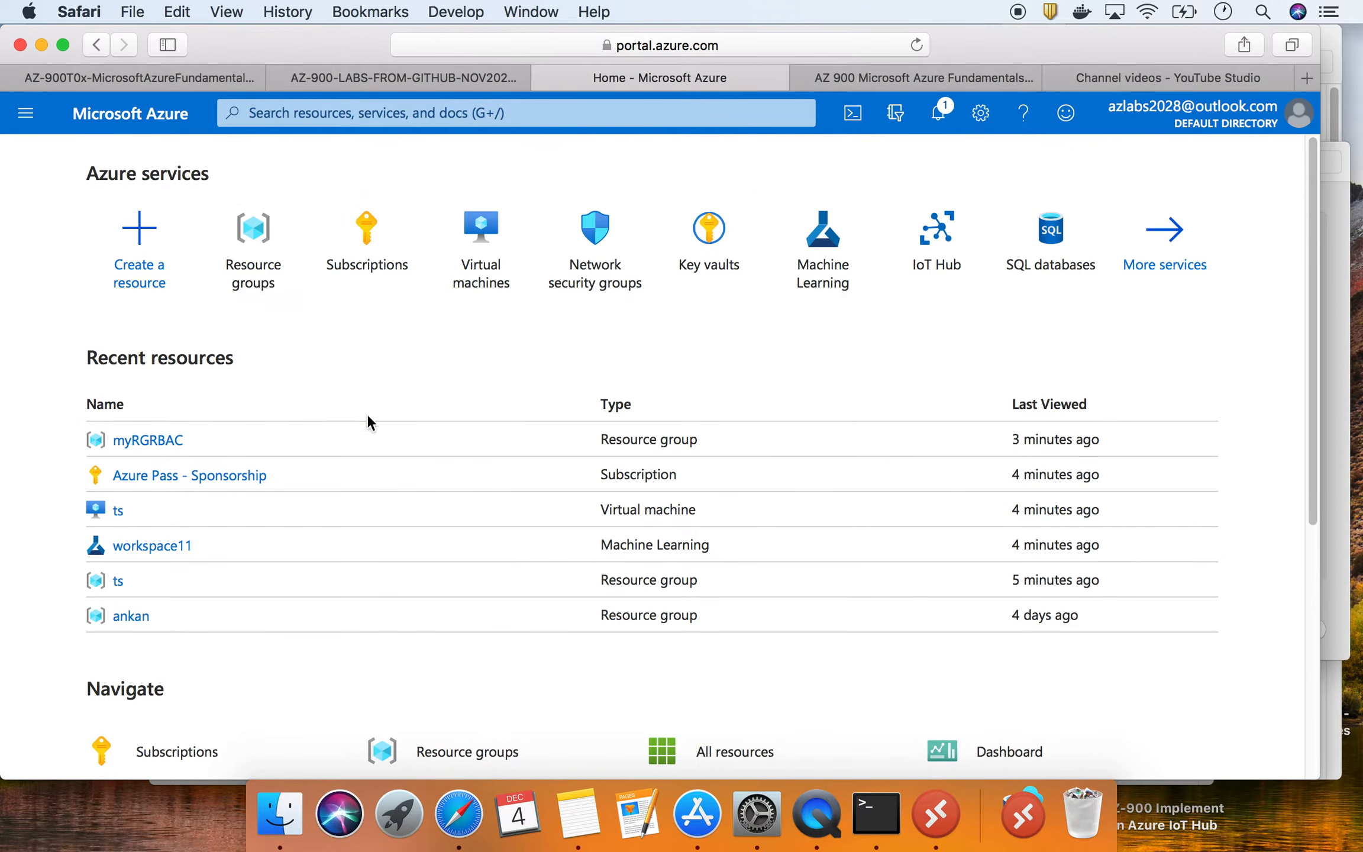
pyautogui.click(480, 115)
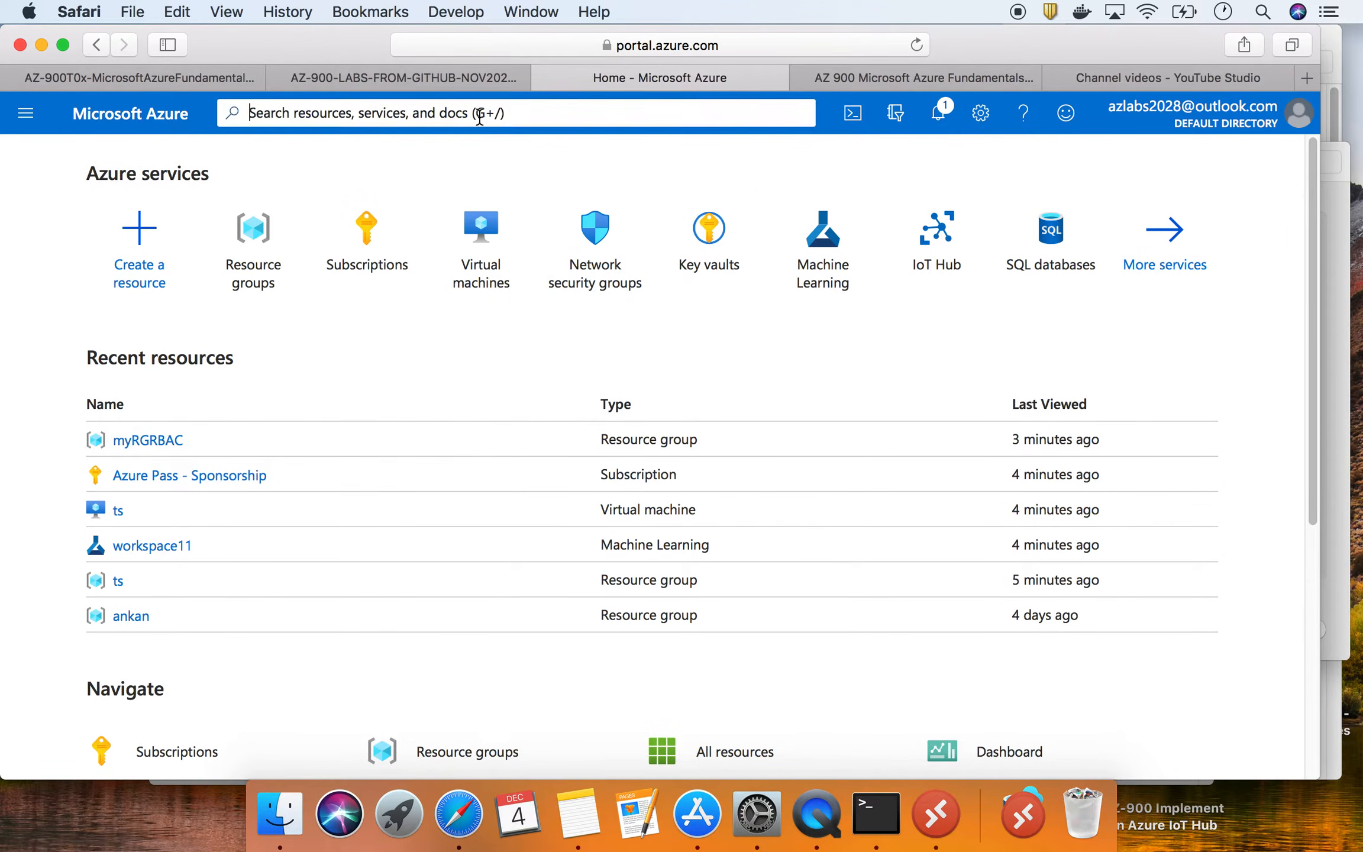
pyautogui.write('active')
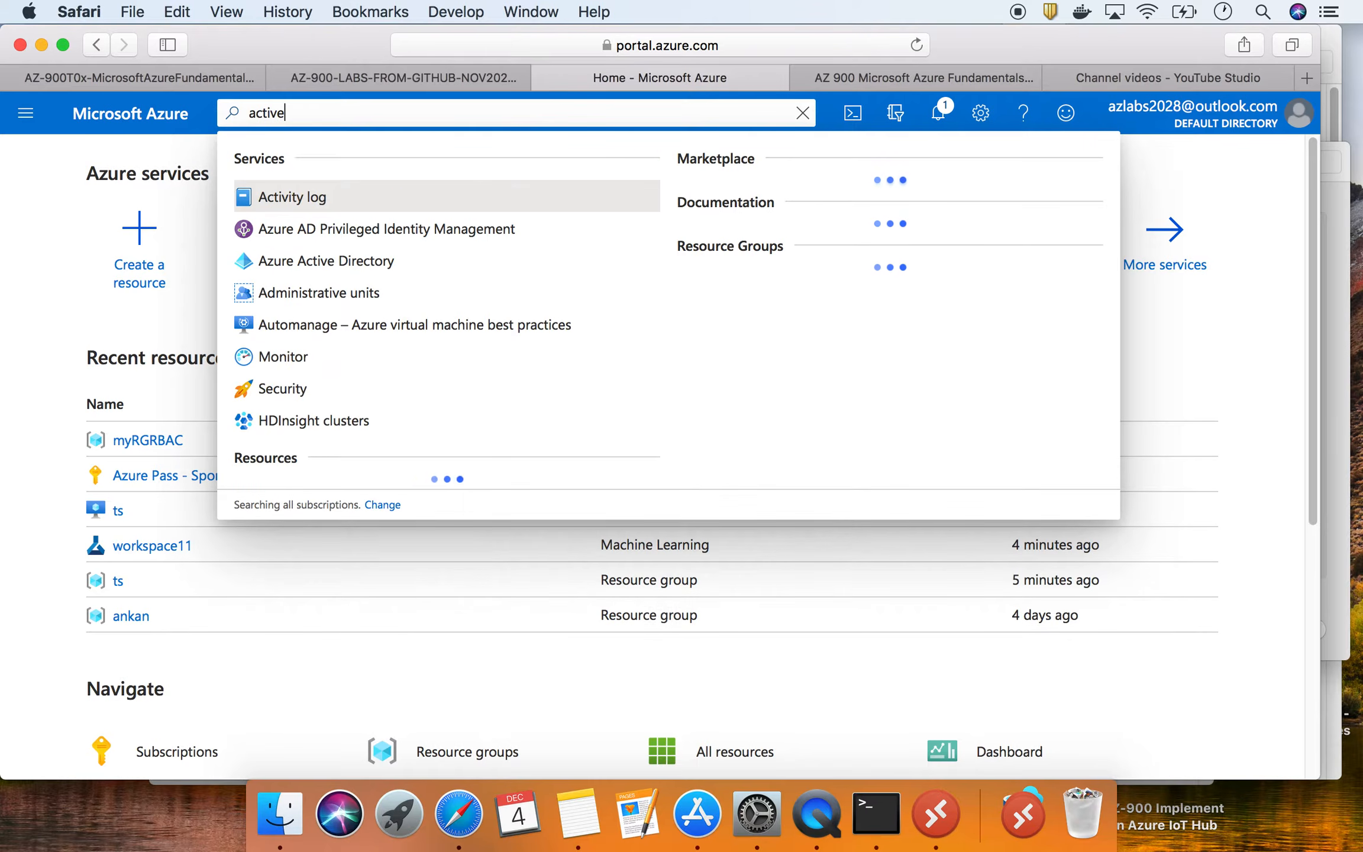
pyautogui.click(346, 262)
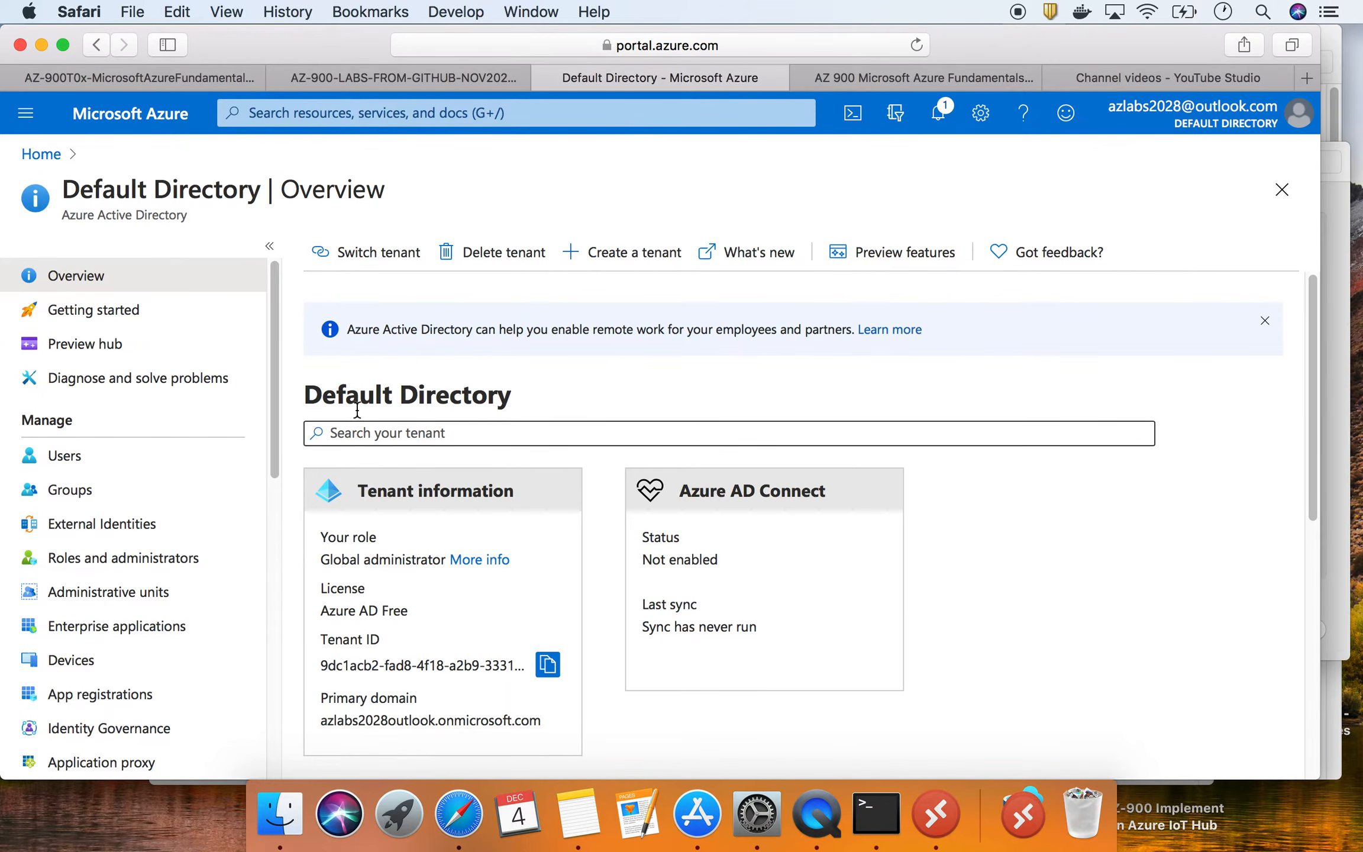
pyautogui.click(629, 253)
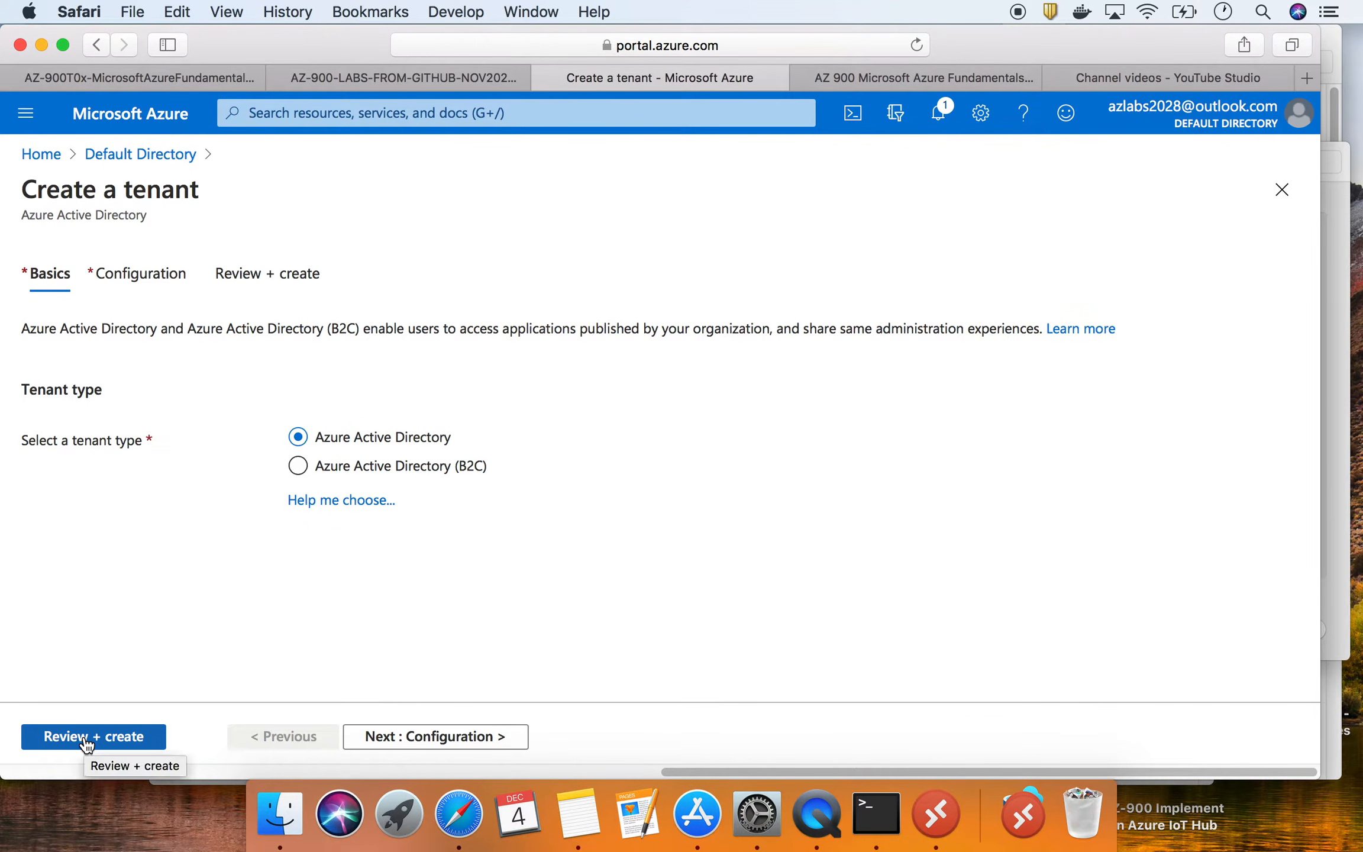
pyautogui.click(48, 154)
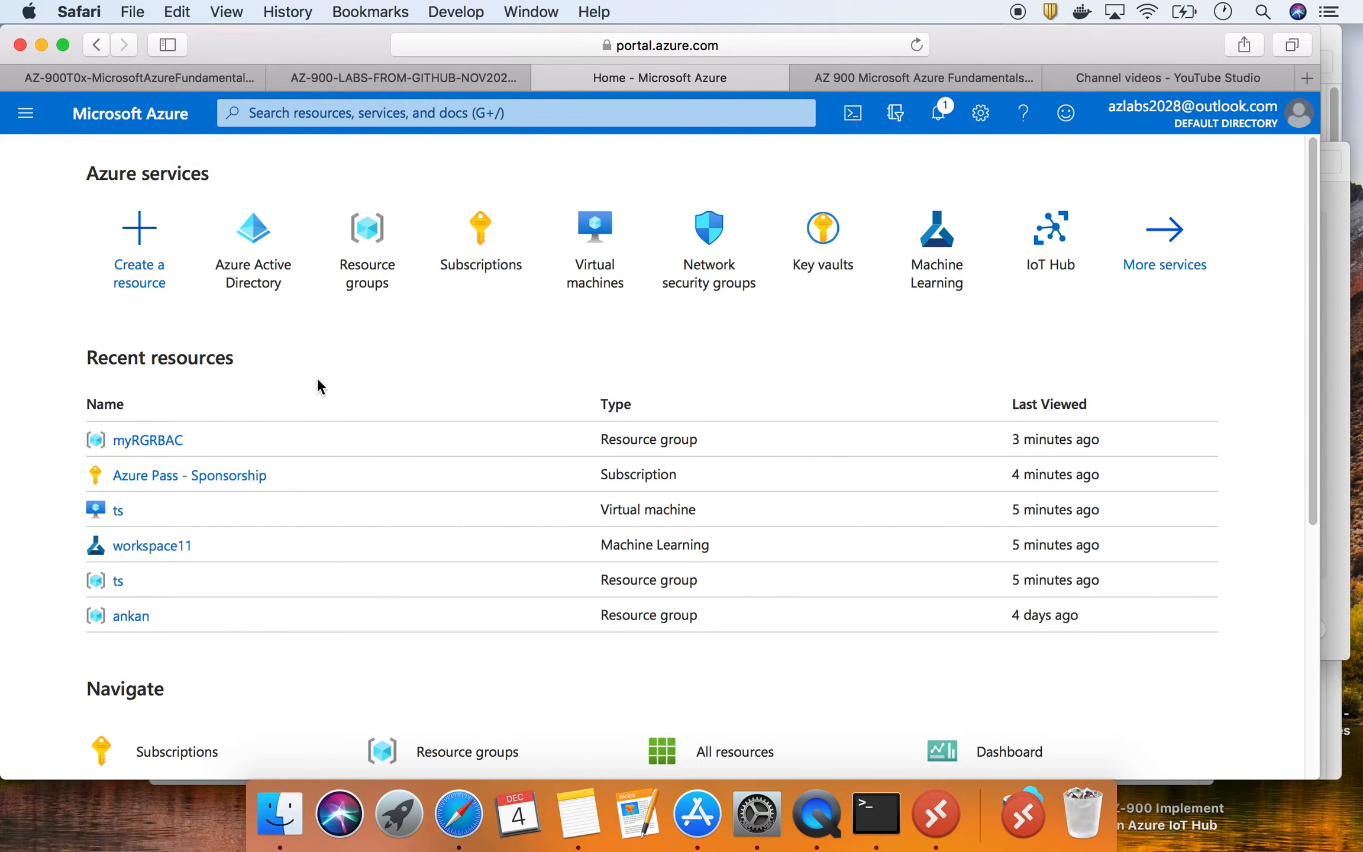
# - Start a new user in Azure Active Directory with labuser as both the user name and the display name
pyautogui.click(268, 290)
pyautogui.click(102, 456)
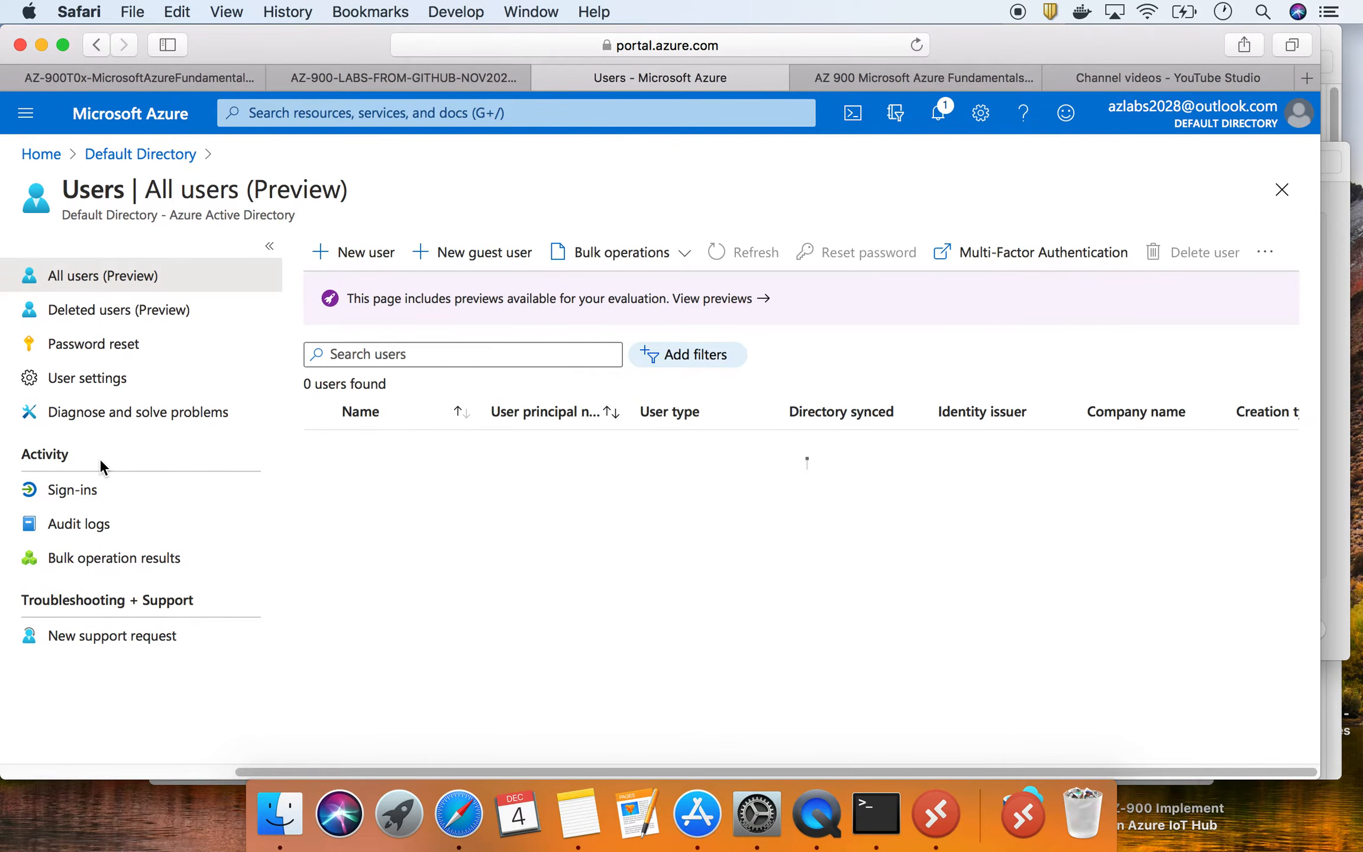
pyautogui.click(370, 258)
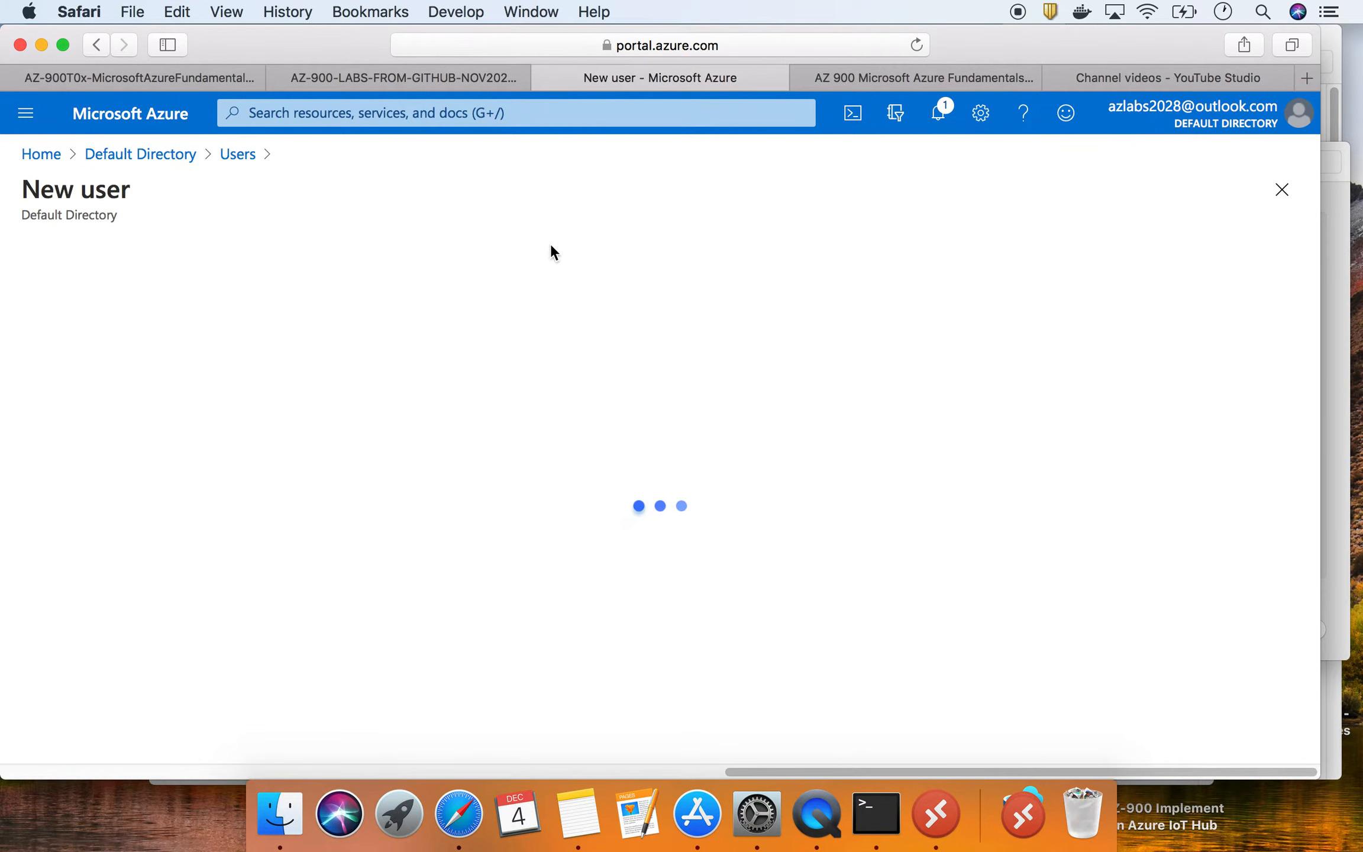
pyautogui.click(401, 649)
pyautogui.write('labuser')
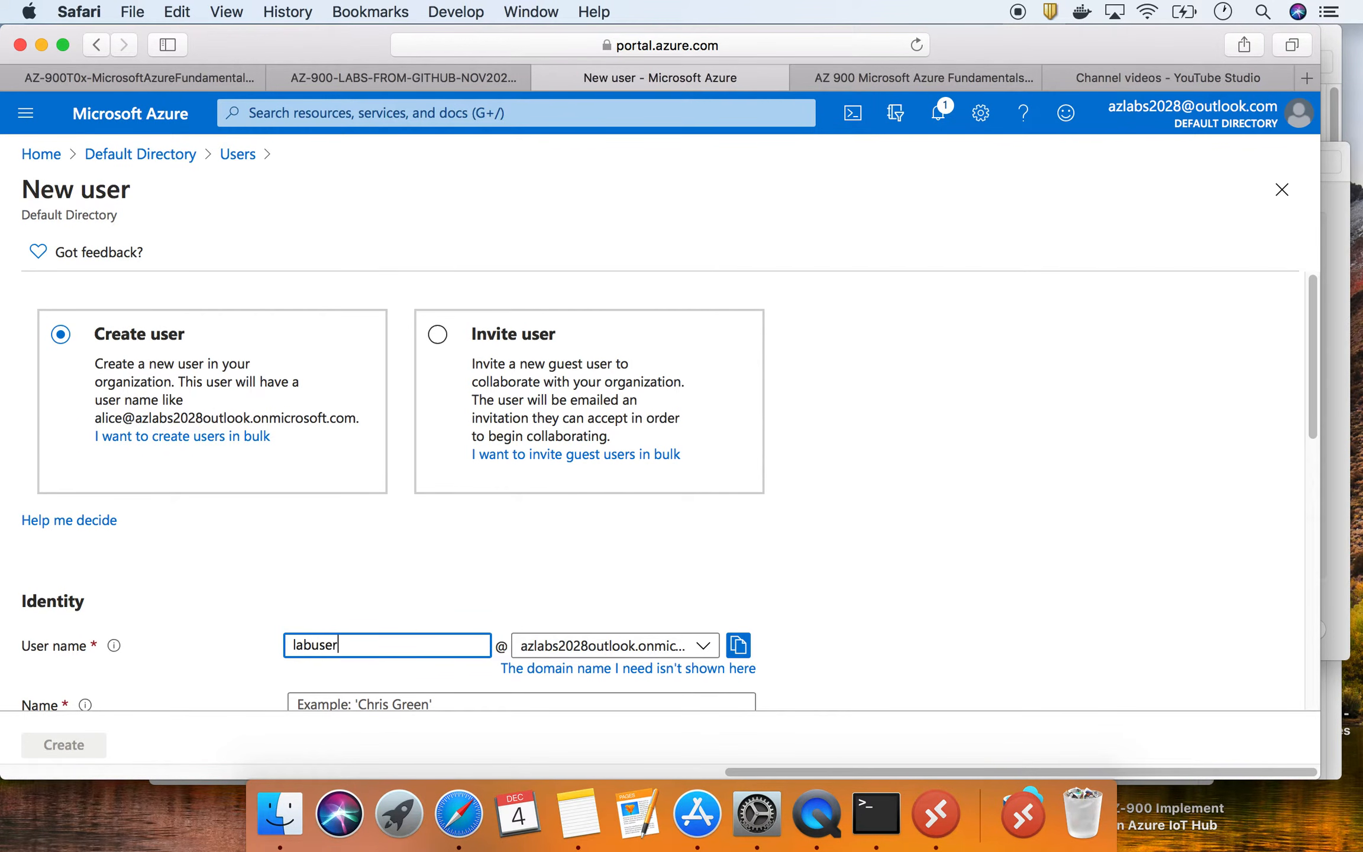
pyautogui.scroll(-5, 429, 636)
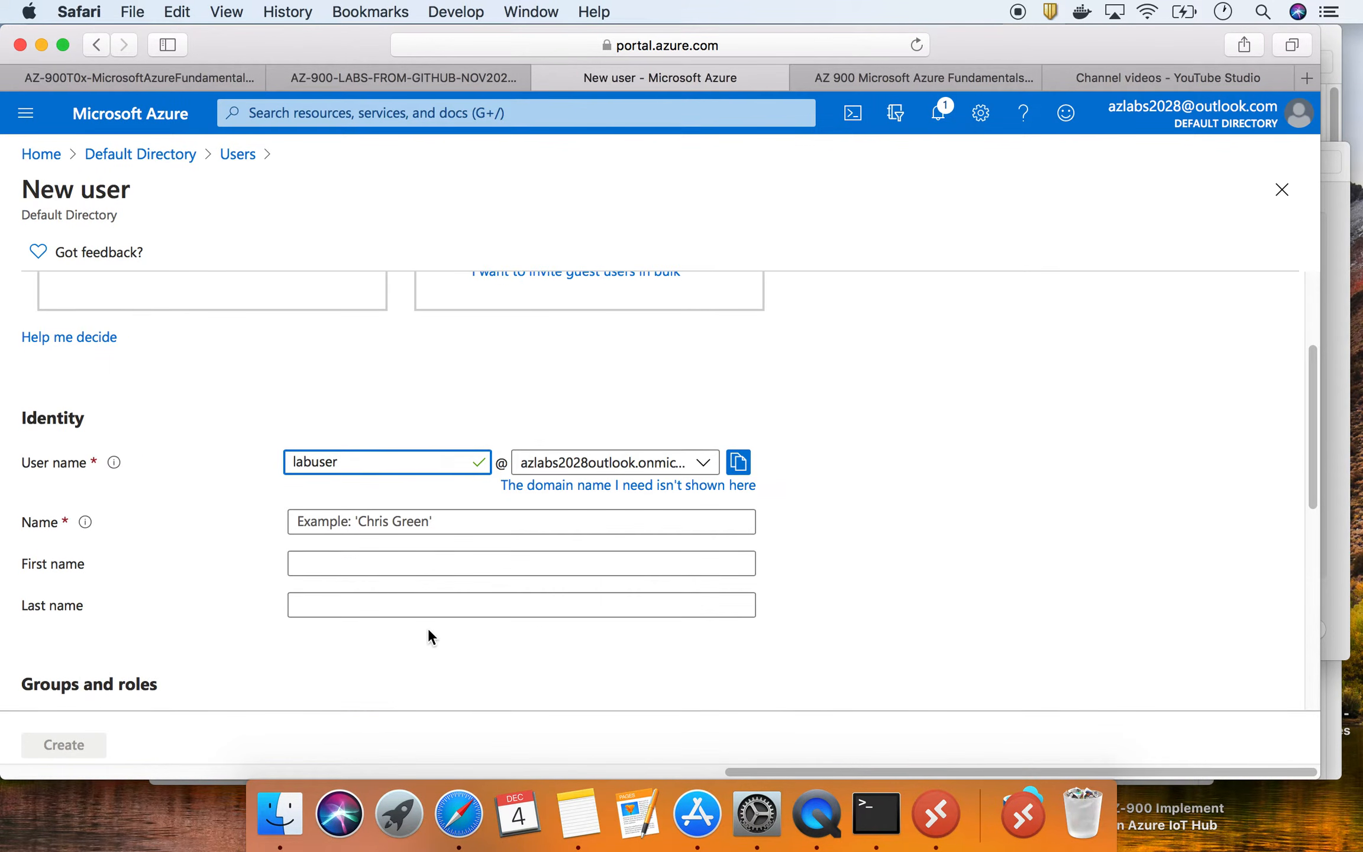
pyautogui.click(389, 525)
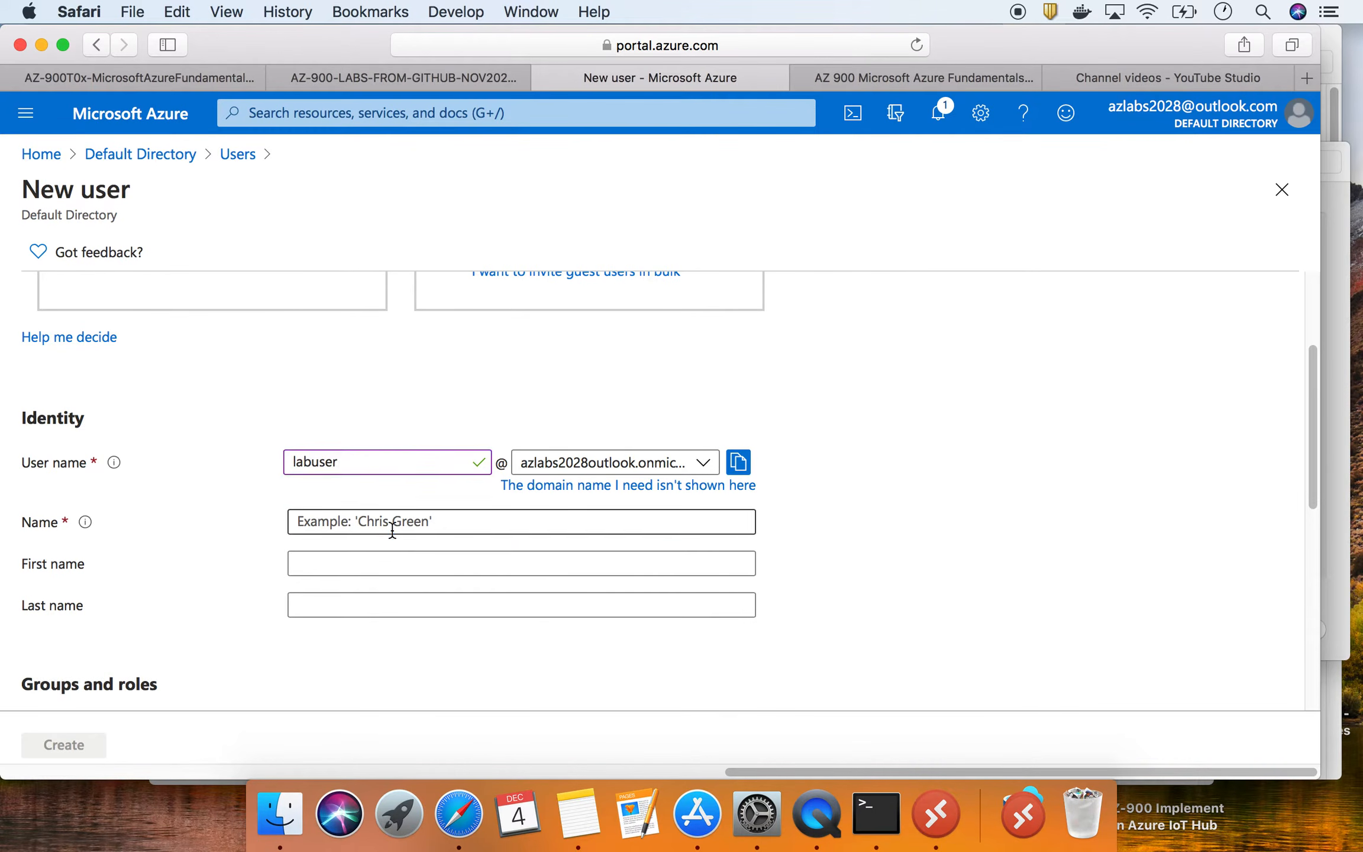
pyautogui.write('labuser')
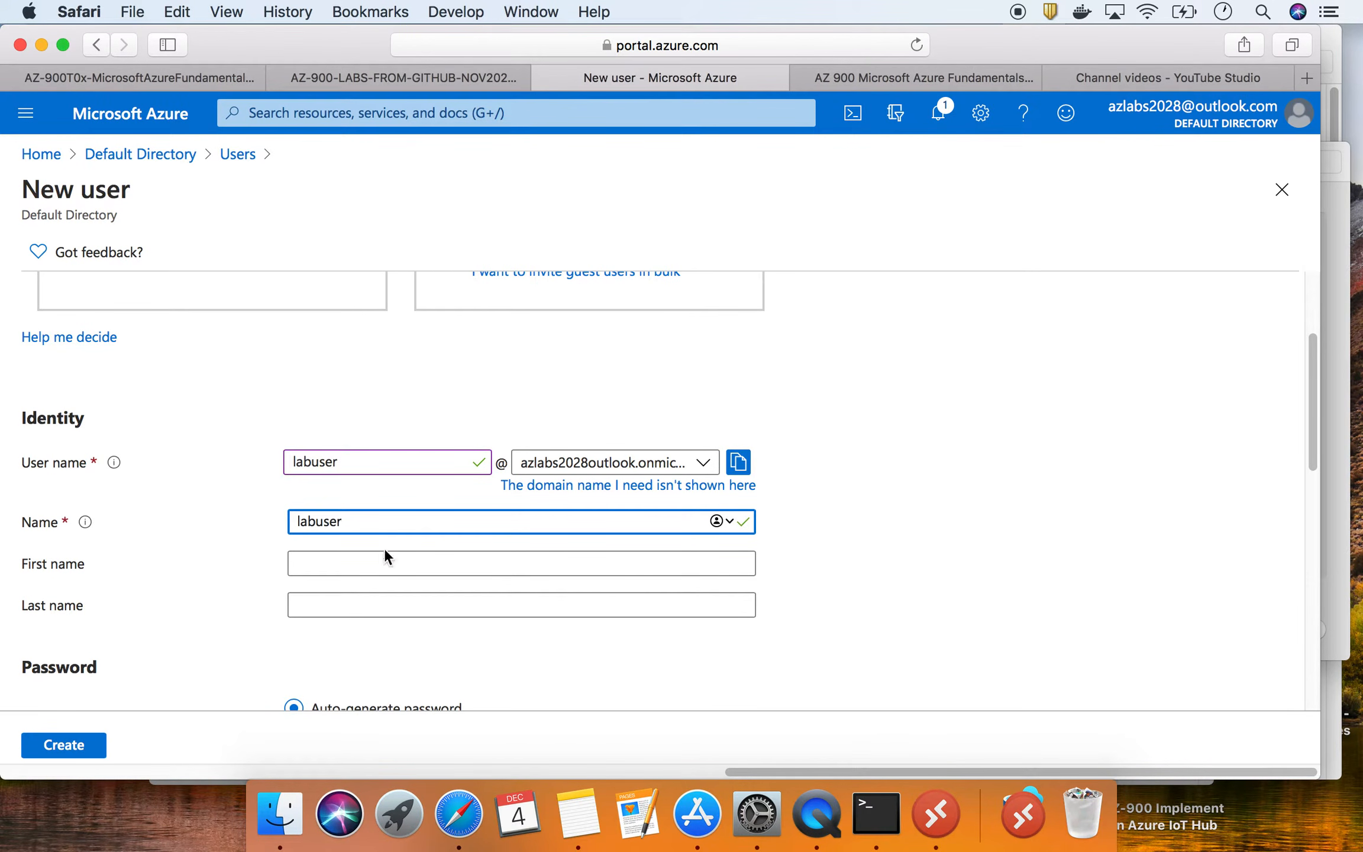
# - Choose to create the password manually, enter the initial password, create the user and return to the portal home
pyautogui.click(304, 565)
pyautogui.scroll(-4, 267, 569)
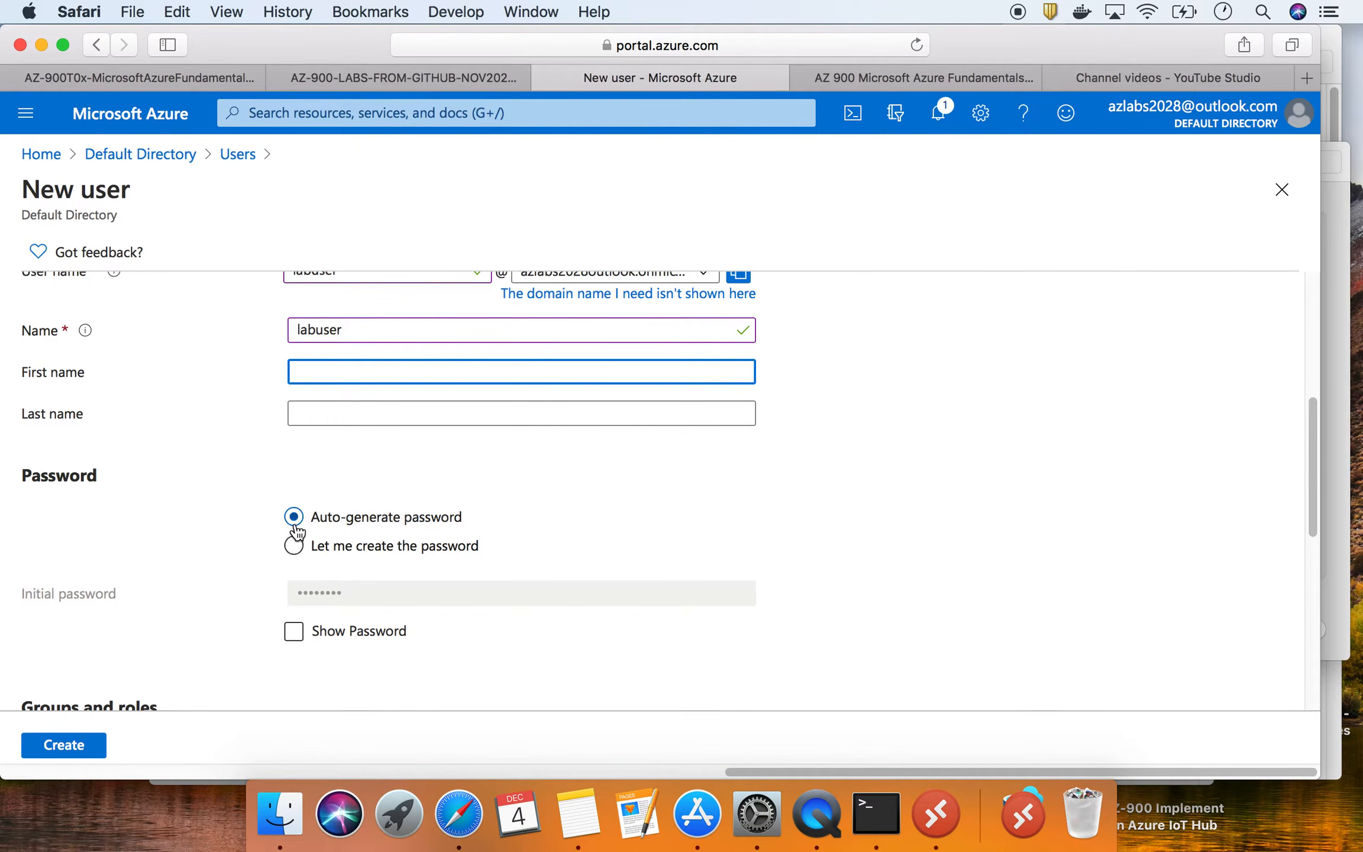
pyautogui.click(294, 546)
pyautogui.click(325, 586)
pyautogui.write('P')
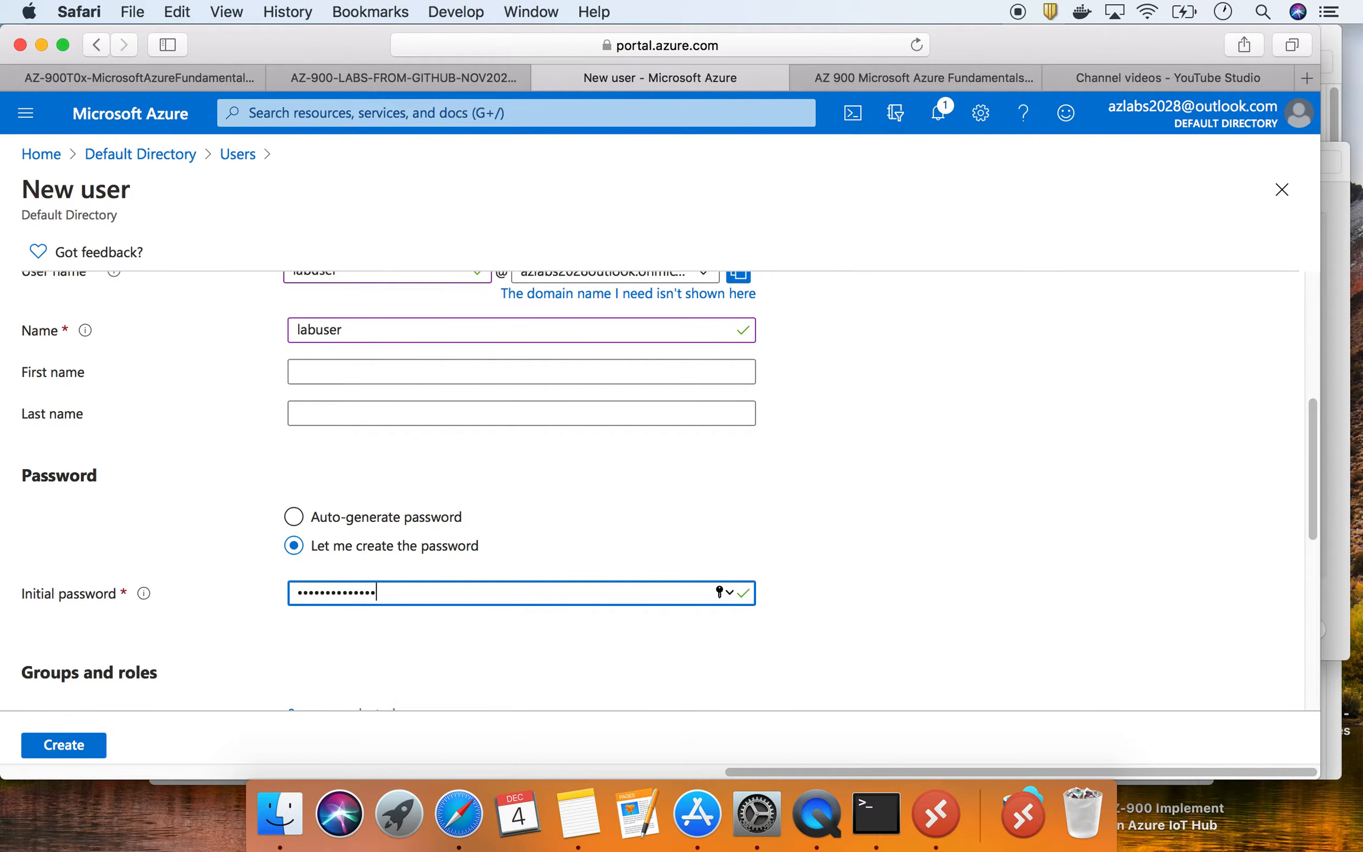
pyautogui.click(62, 745)
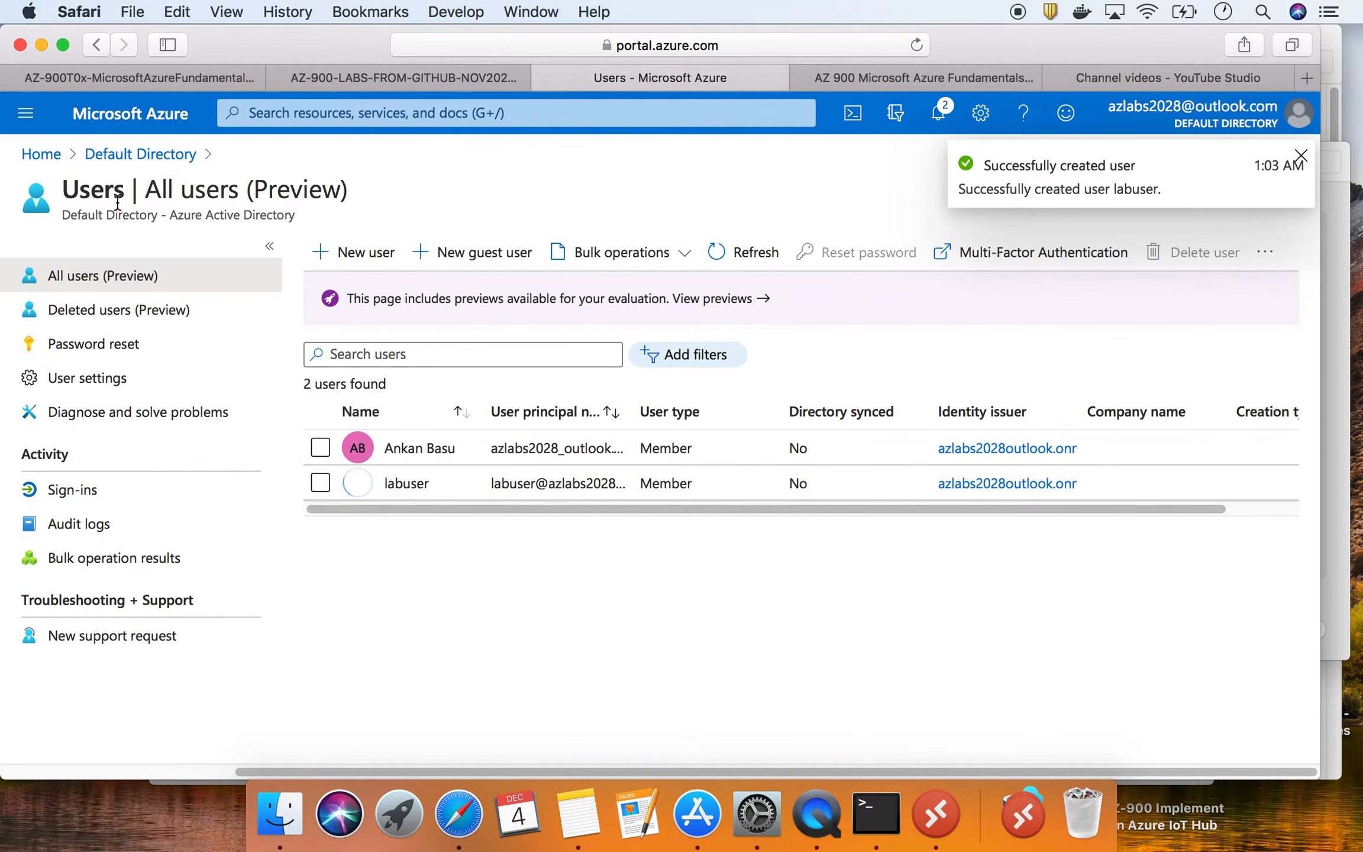
pyautogui.click(45, 154)
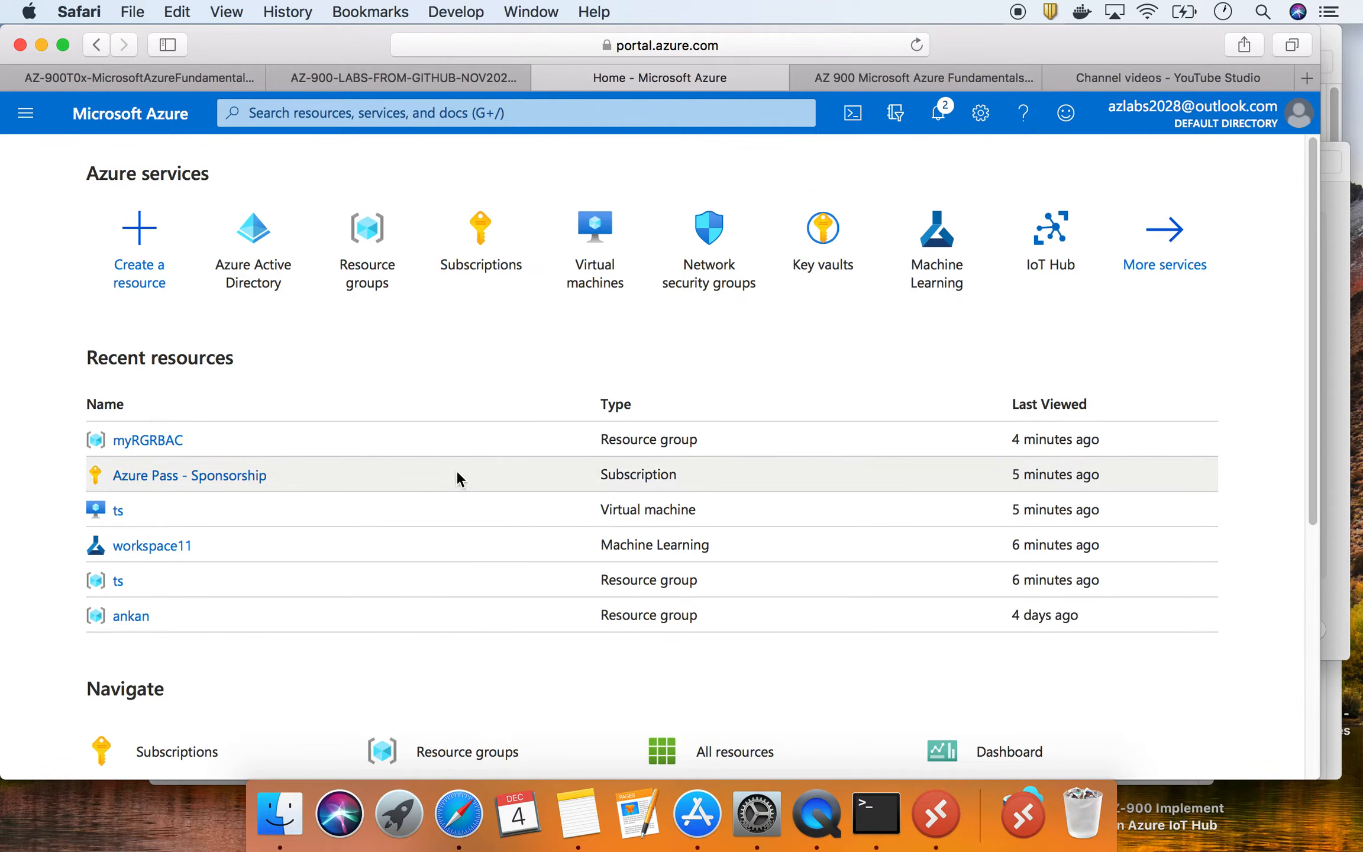
# - Open the access control (IAM) page of the myRGRBAC resource group
pyautogui.click(359, 263)
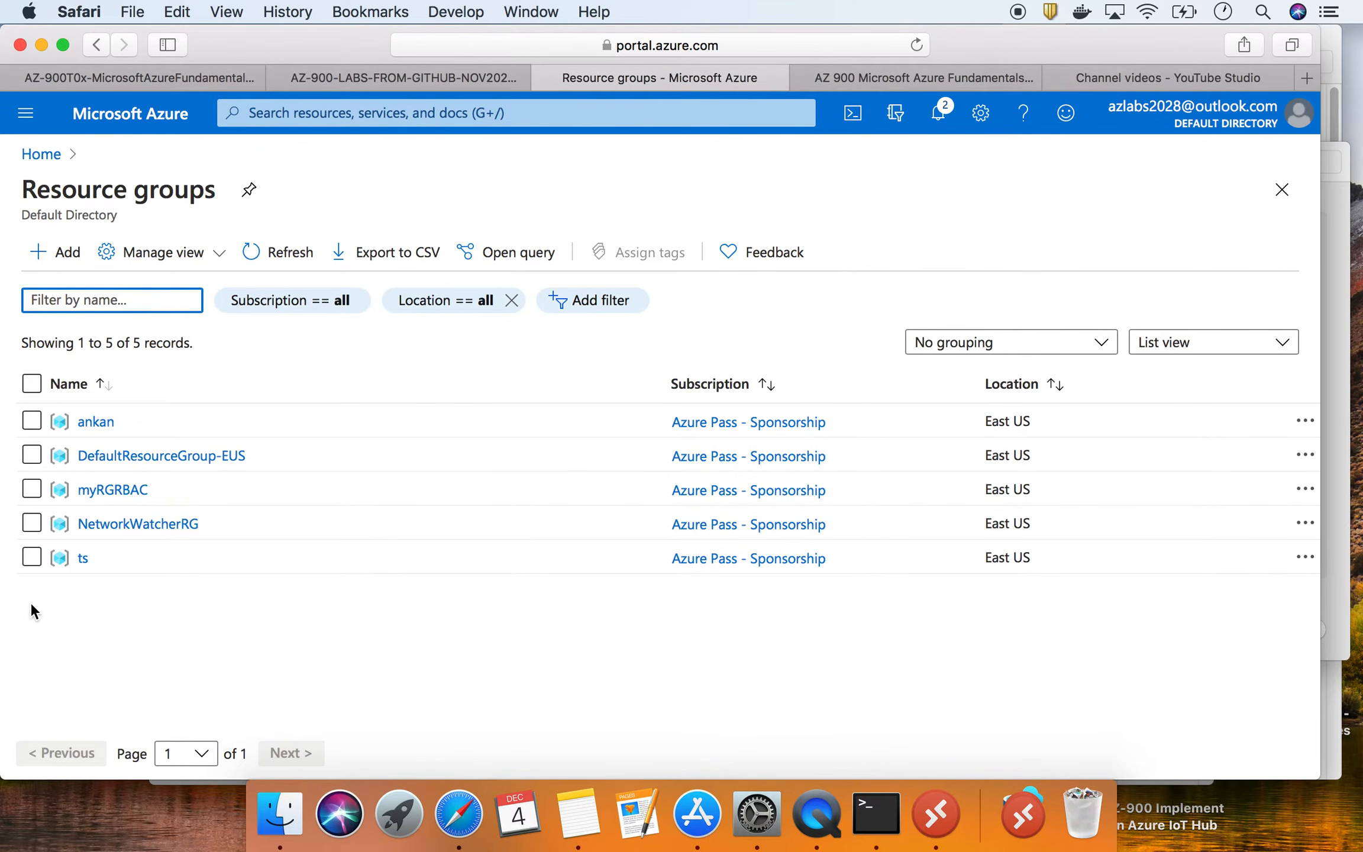
pyautogui.click(103, 490)
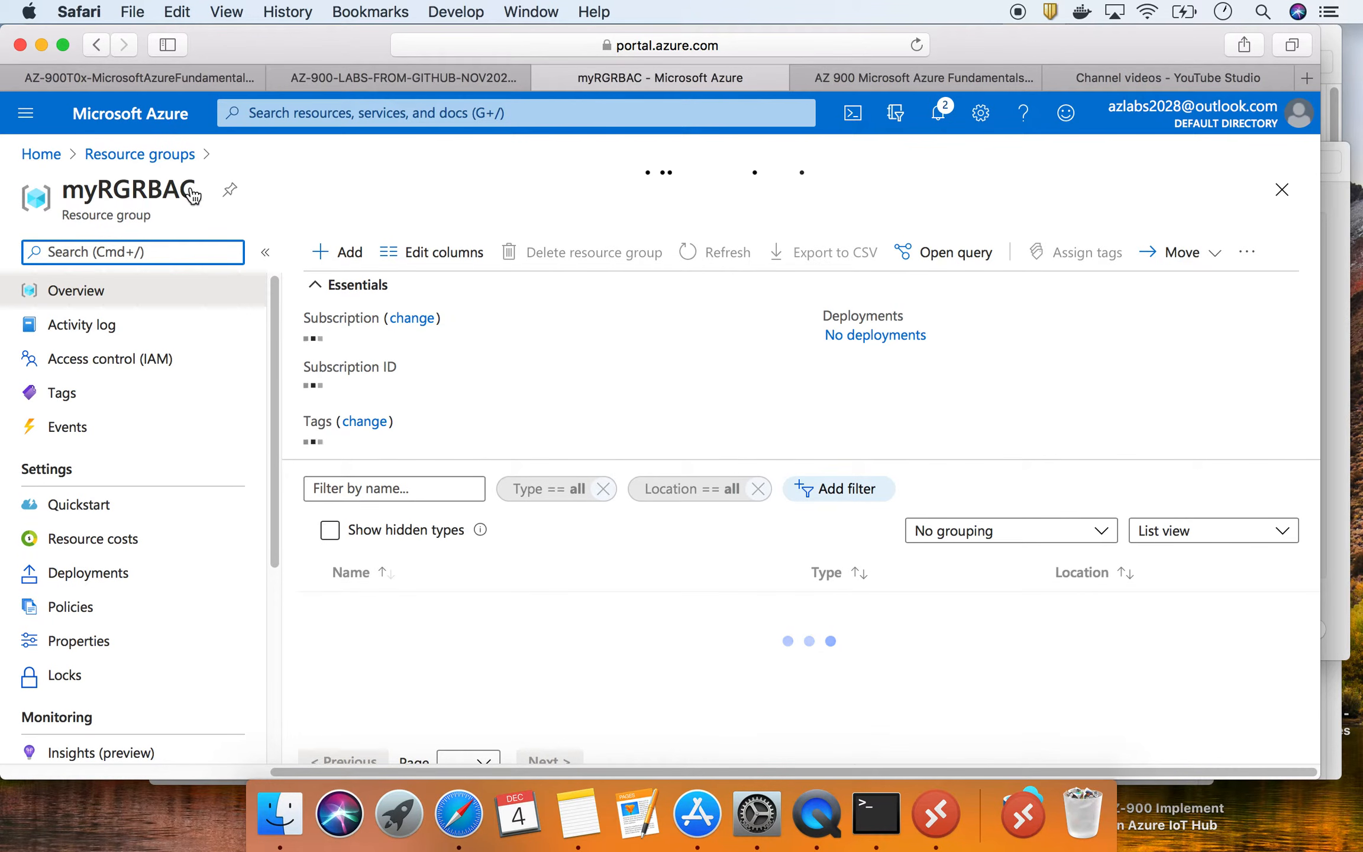
pyautogui.click(154, 365)
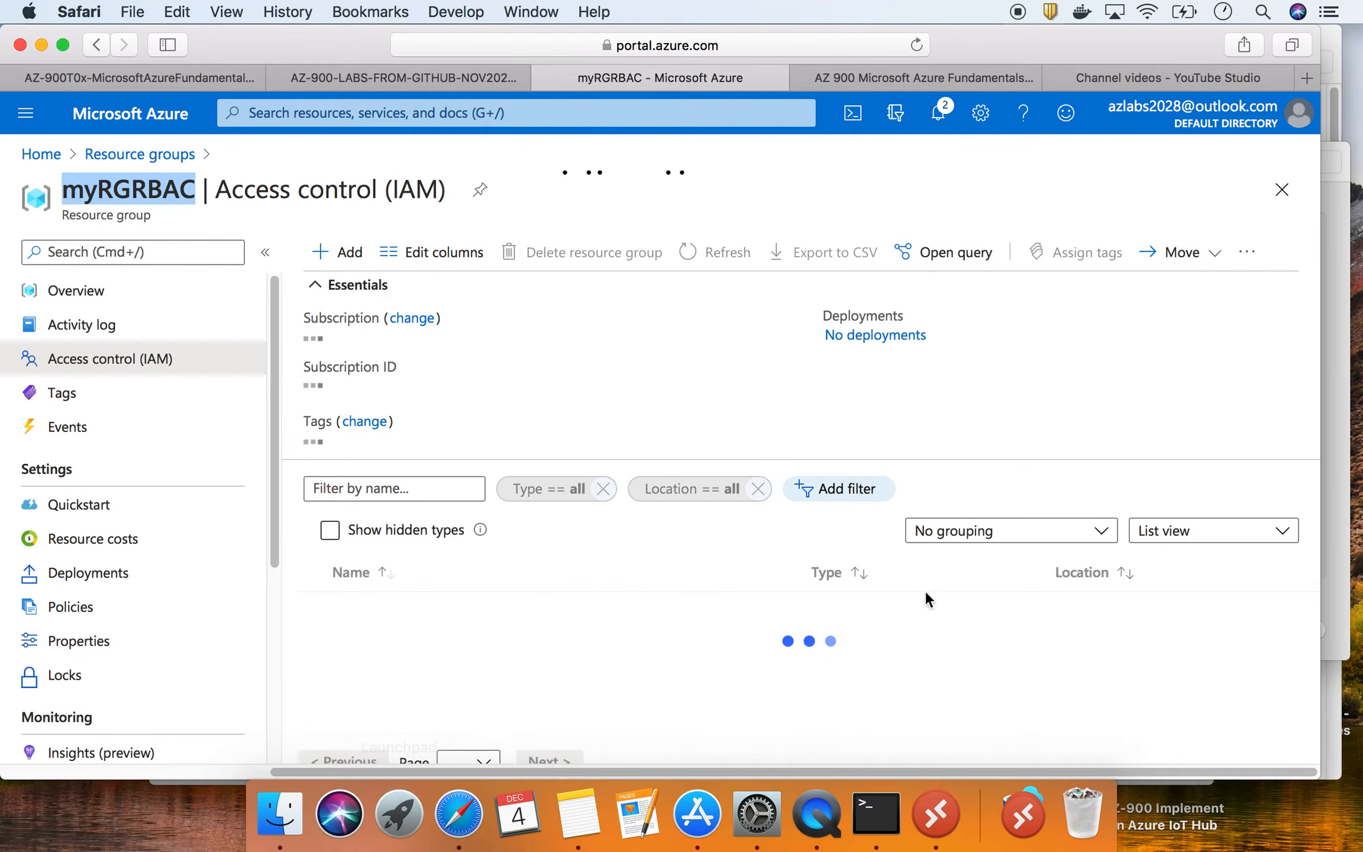
# - Switch to the GitHub lab instructions and read the note on what the Virtual Machine Contributor role allows and excludes
pyautogui.click(141, 73)
pyautogui.scroll(-3, 295, 466)
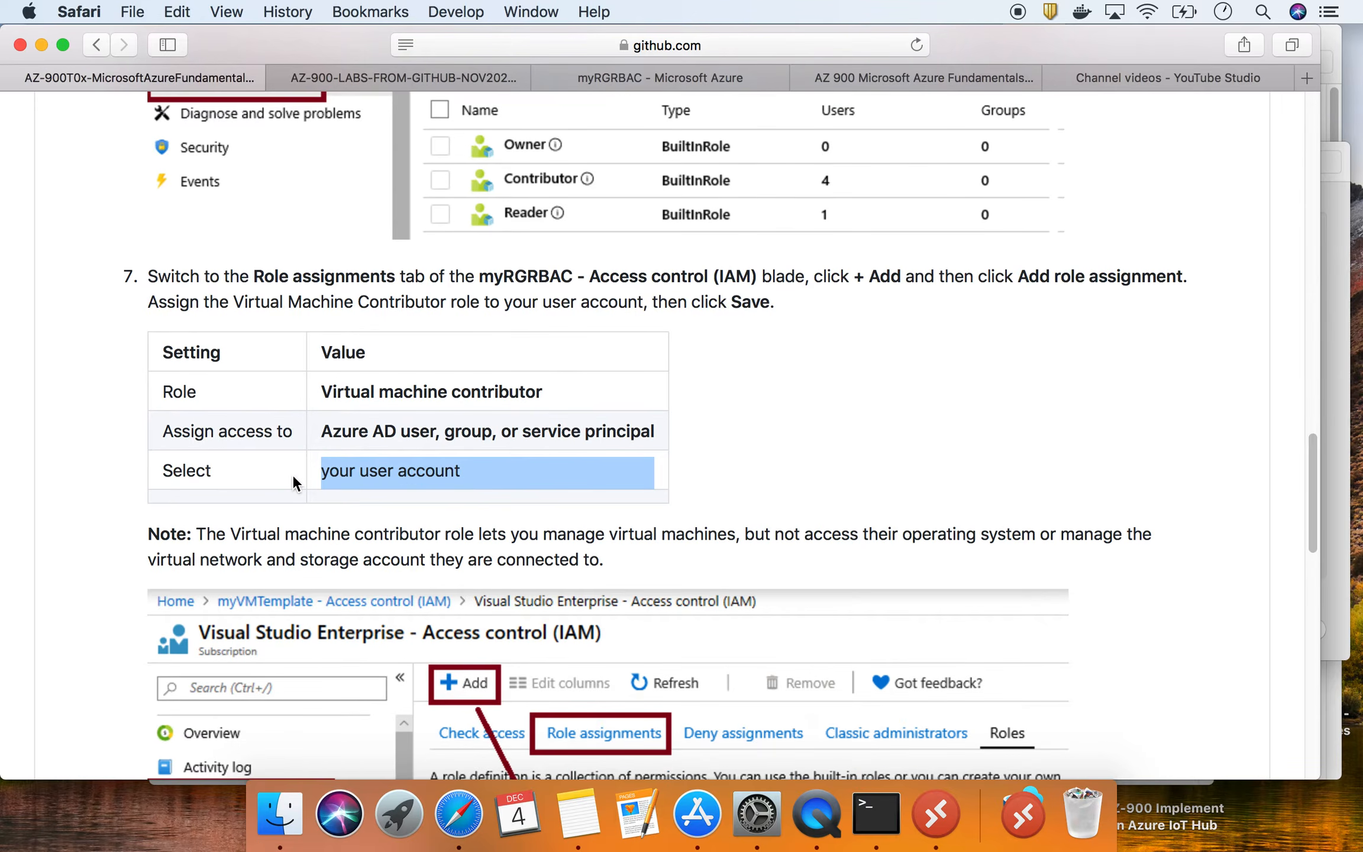
pyautogui.scroll(-8, 291, 475)
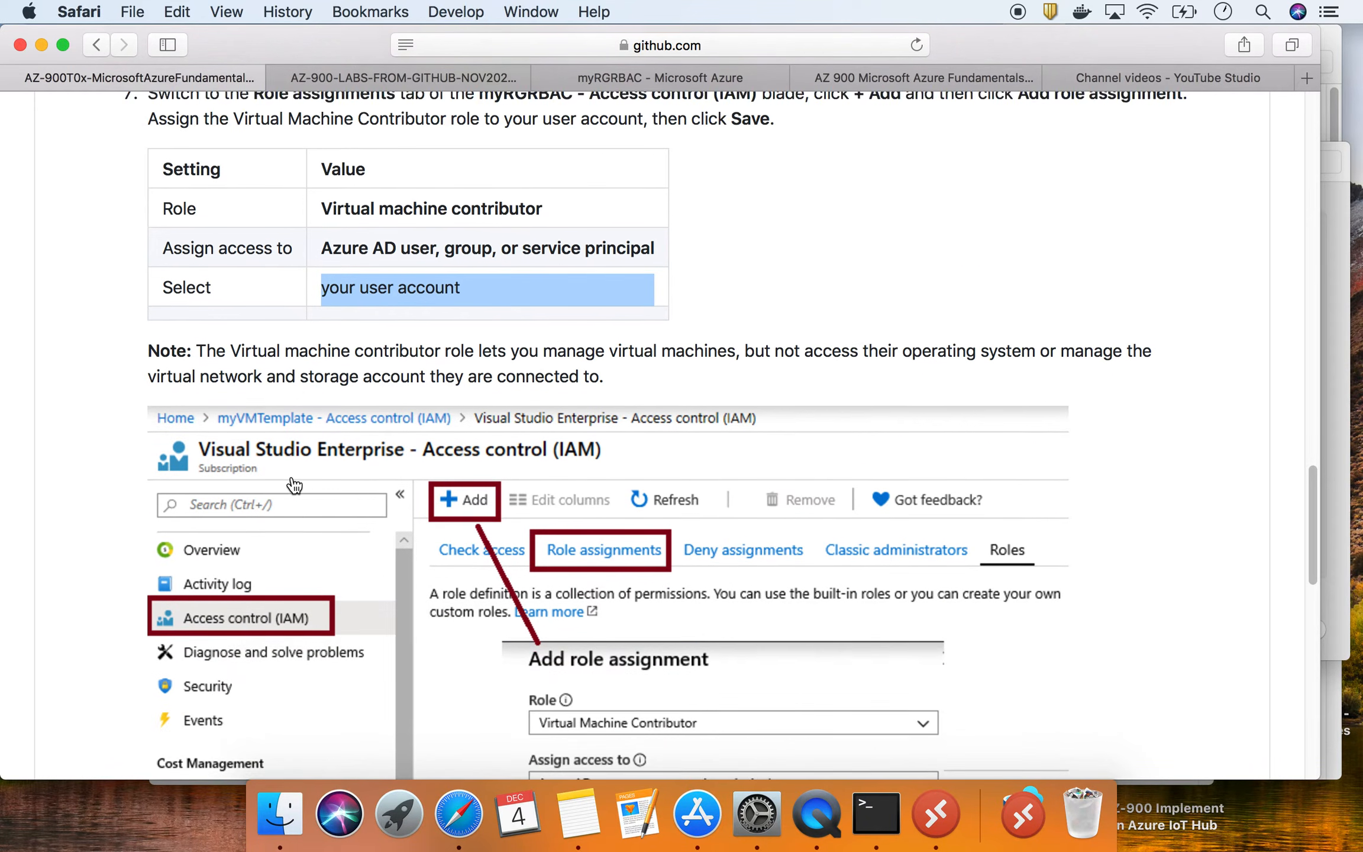
pyautogui.moveTo(197, 284); pyautogui.dragTo(611, 320)
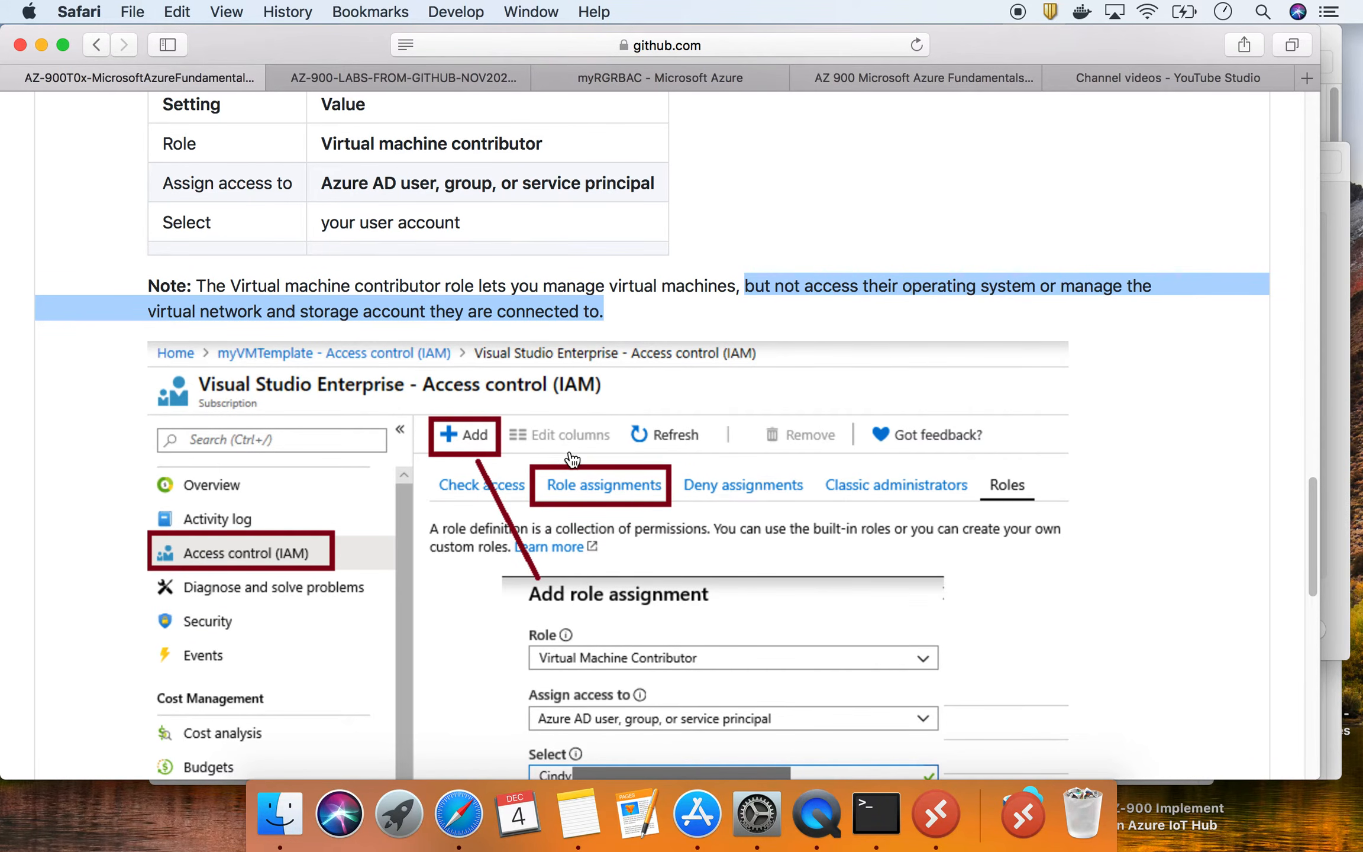
# - Read Task 2 of the lab on monitoring role assignments in the activity log and removing a role
pyautogui.scroll(-5, 571, 462)
pyautogui.scroll(-15, 572, 466)
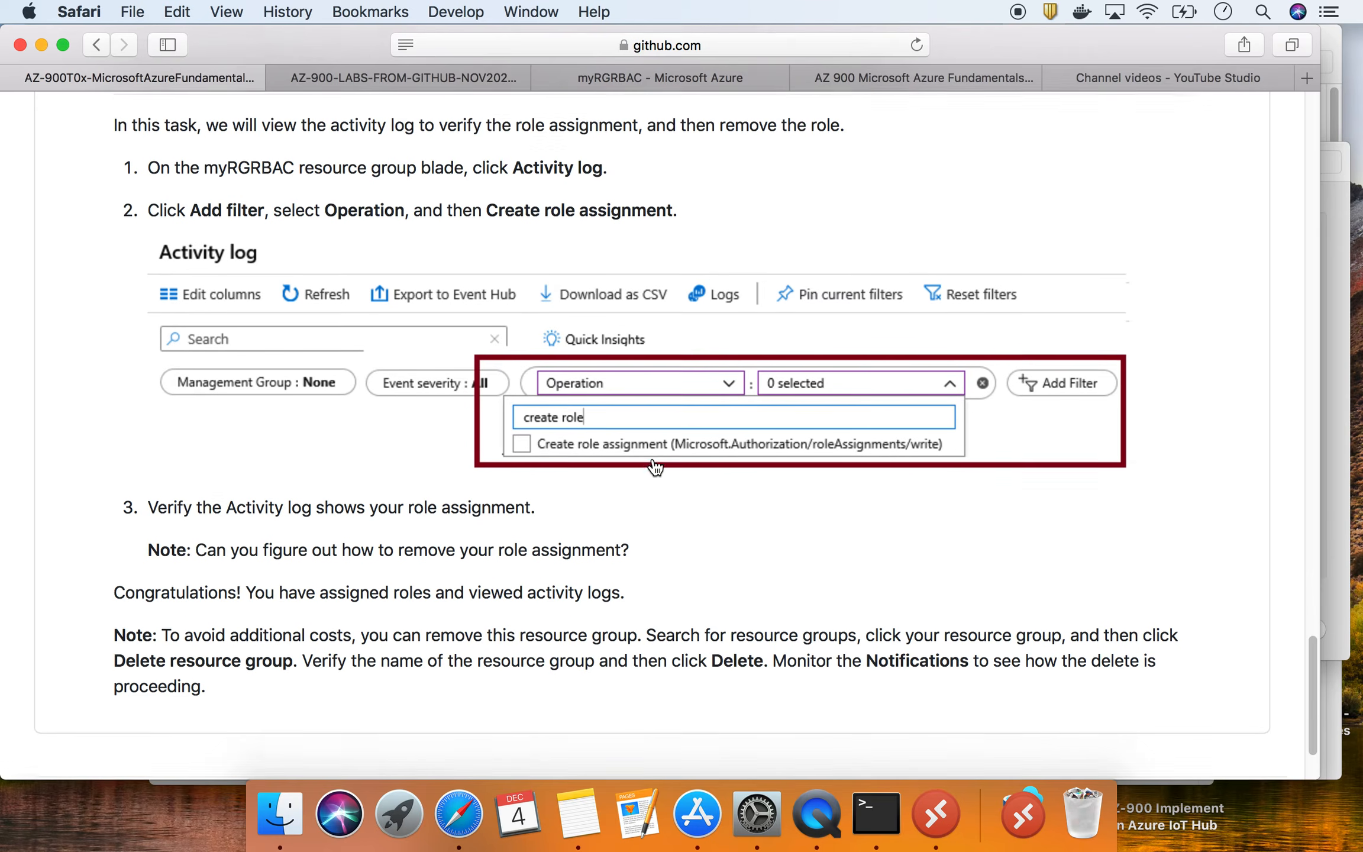
pyautogui.scroll(1, 653, 467)
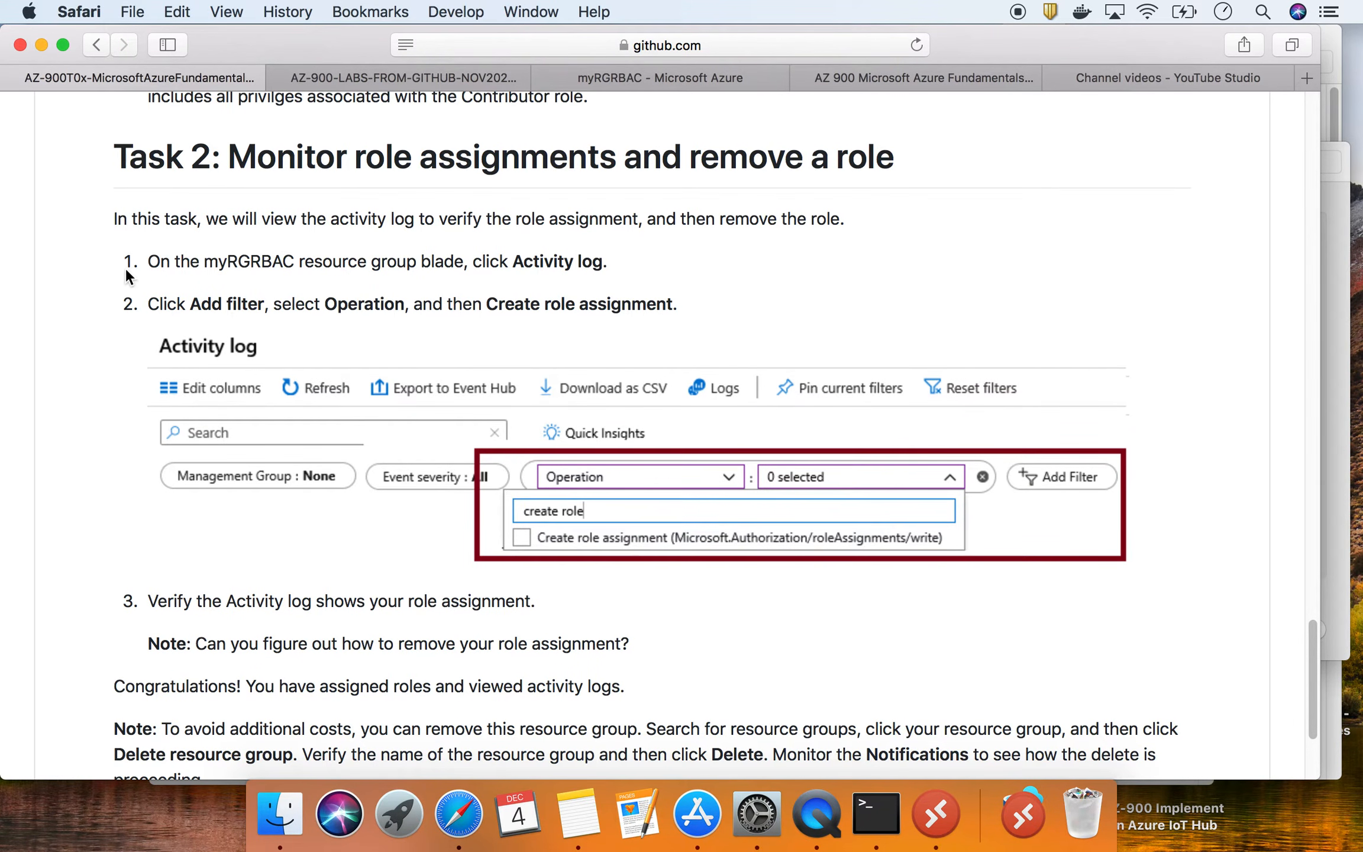
pyautogui.doubleClick(260, 262)
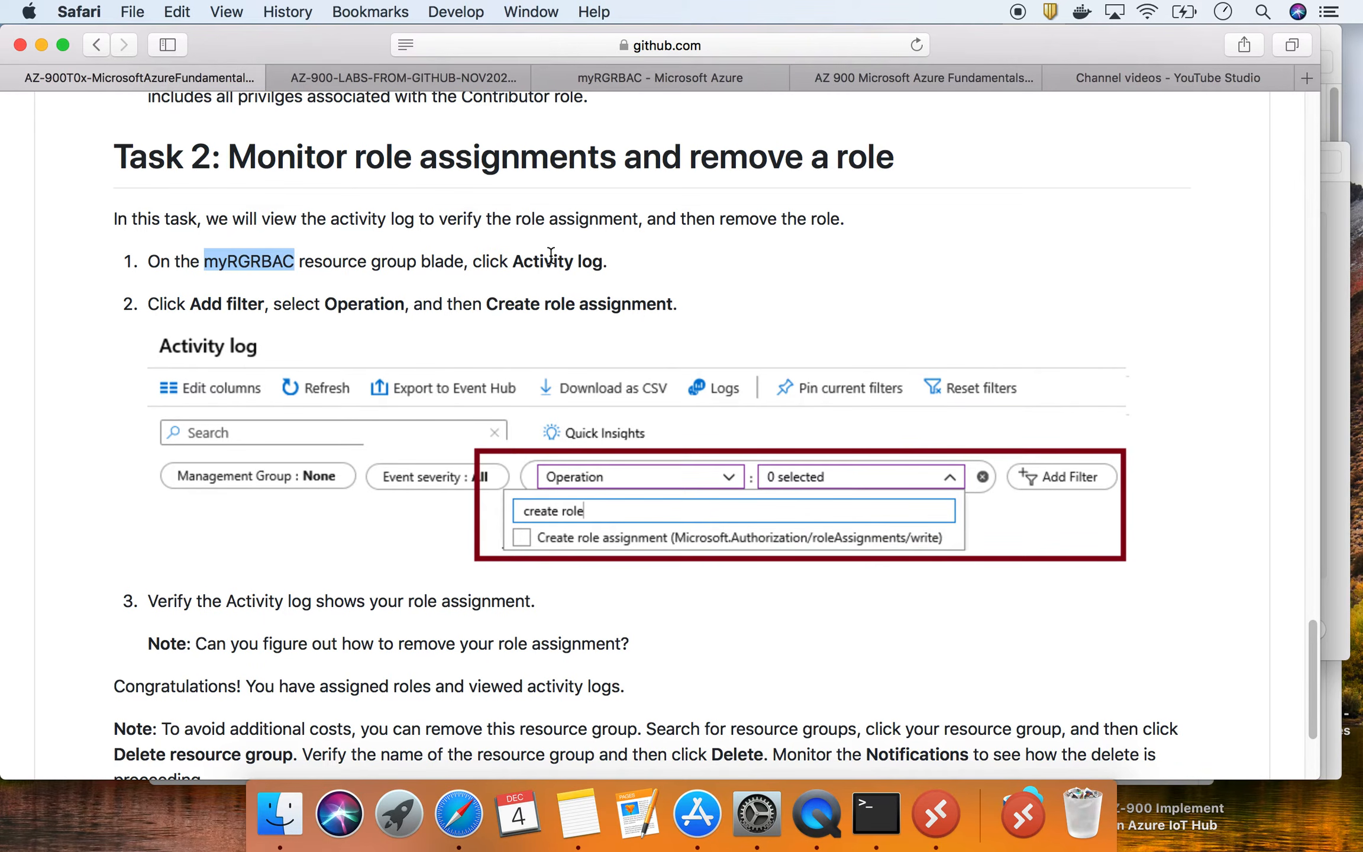
pyautogui.tripleClick(551, 256)
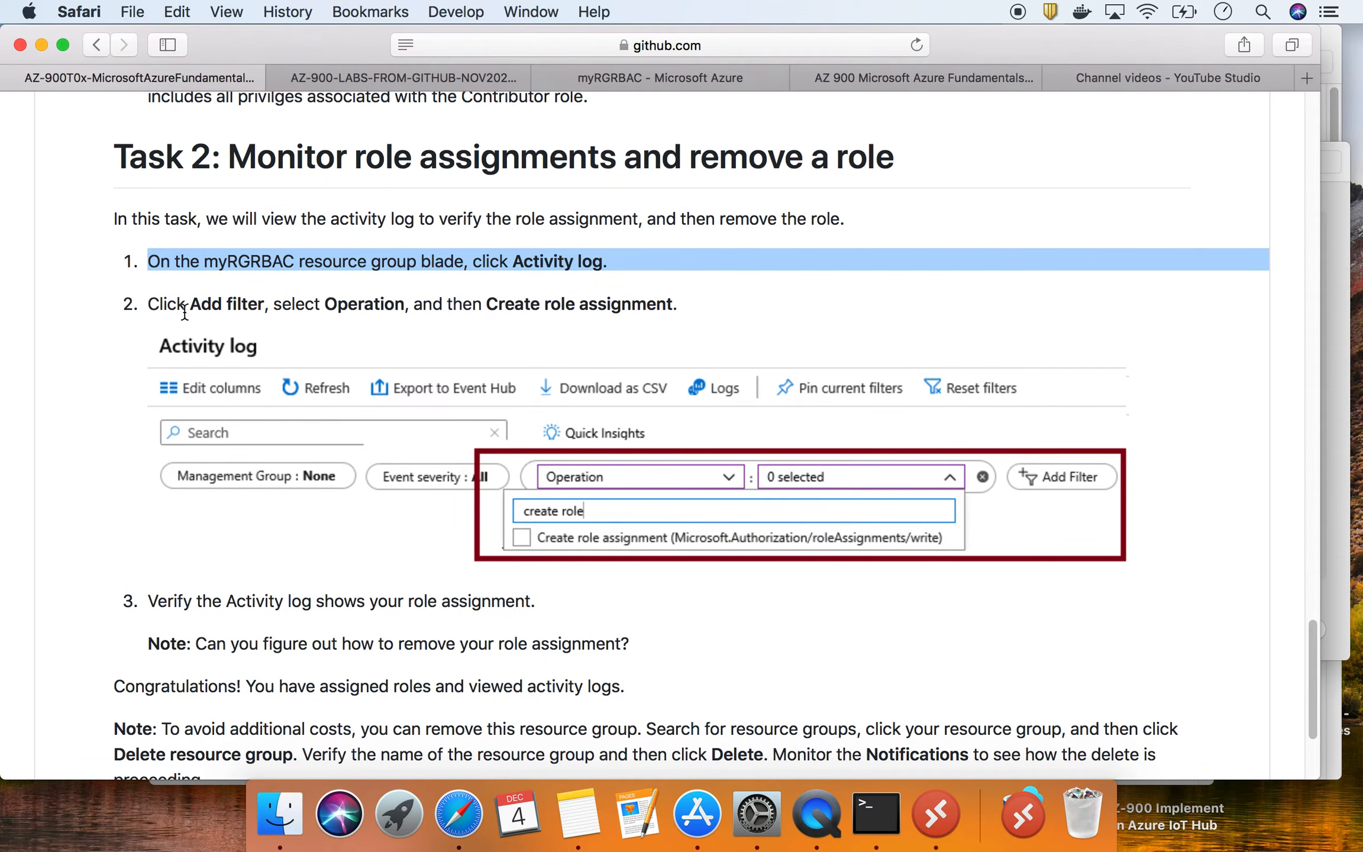
pyautogui.click(243, 305)
pyautogui.tripleClick(506, 307)
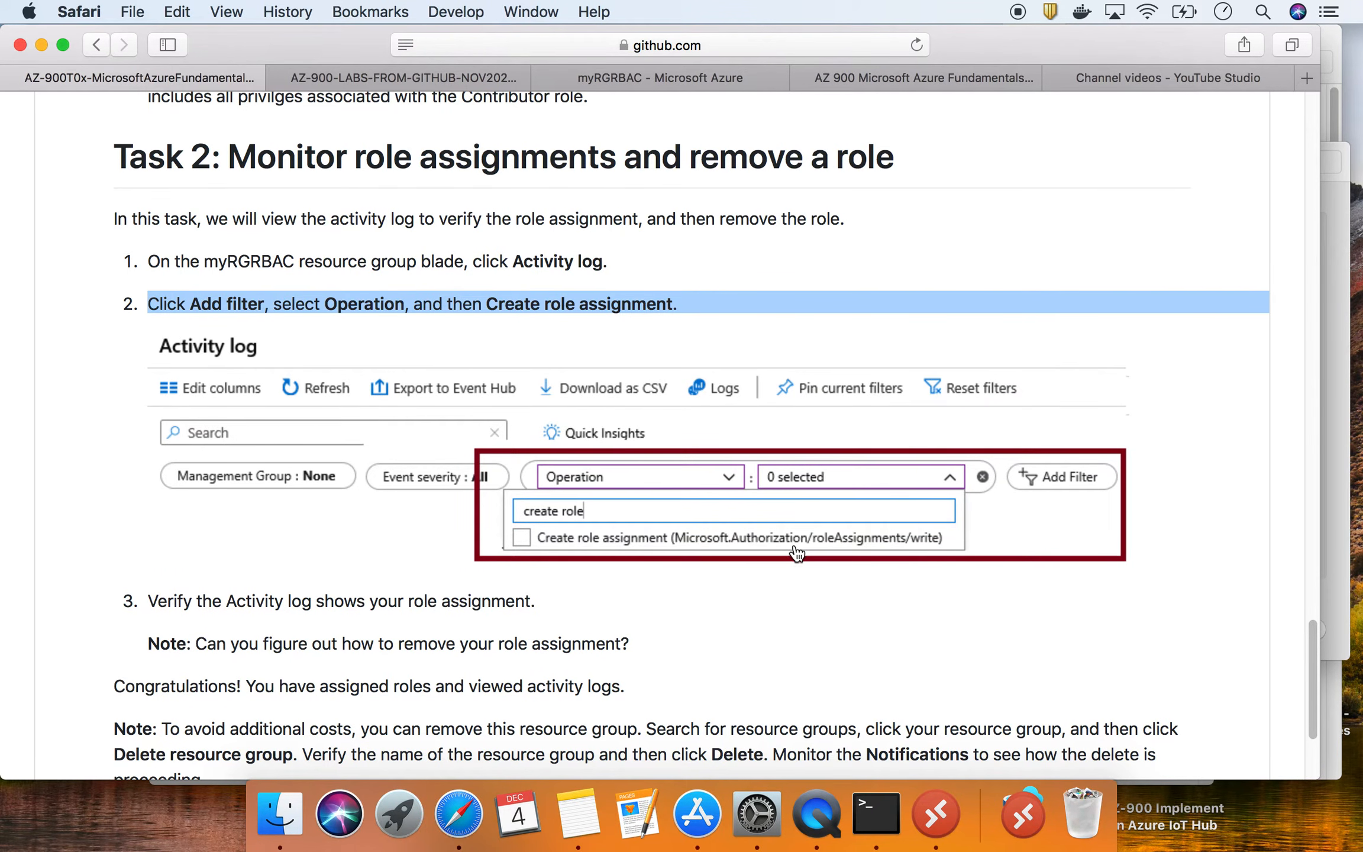
pyautogui.scroll(-3, 797, 552)
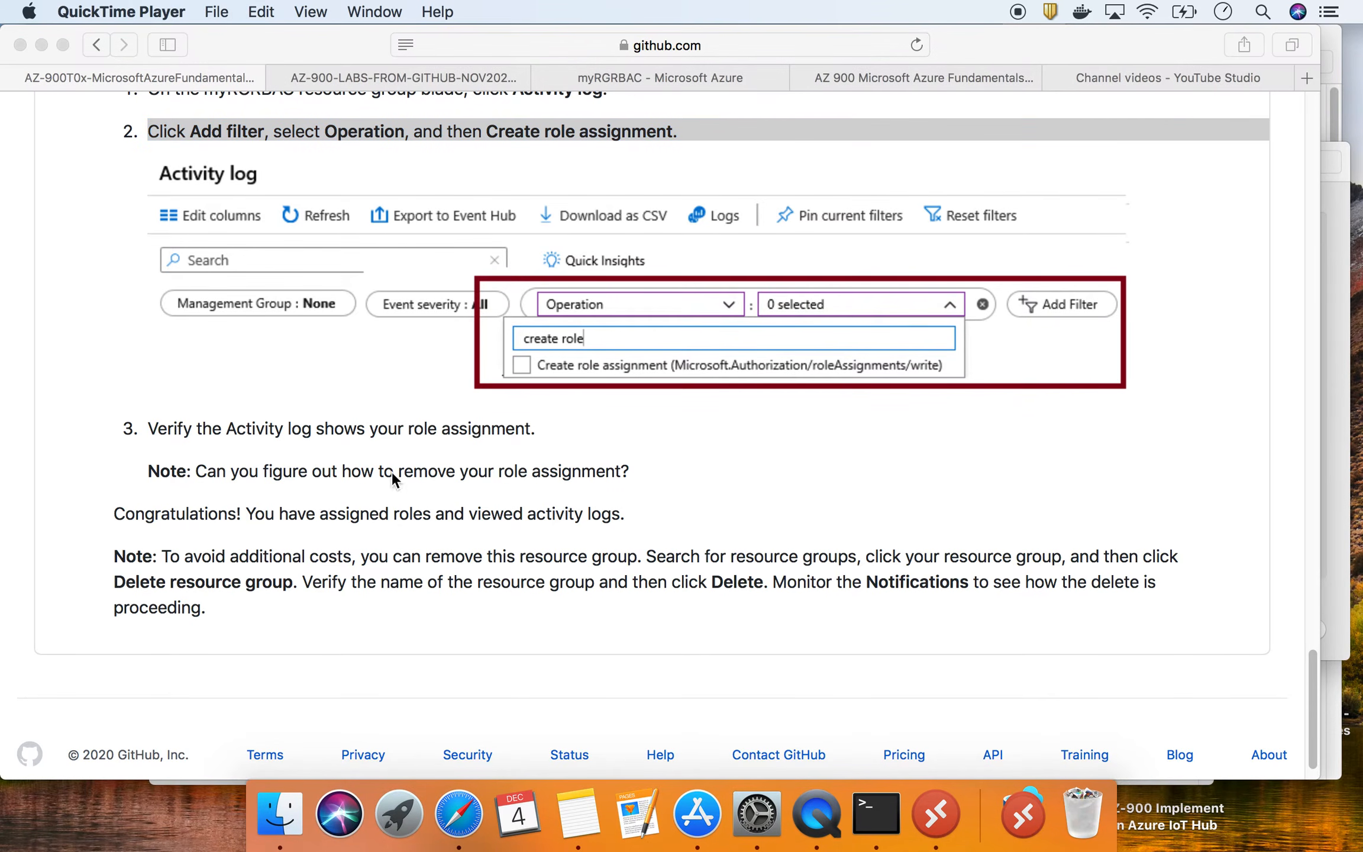
# - Return to the Azure portal and review the existing role assignments on myRGRBAC
pyautogui.click(689, 77)
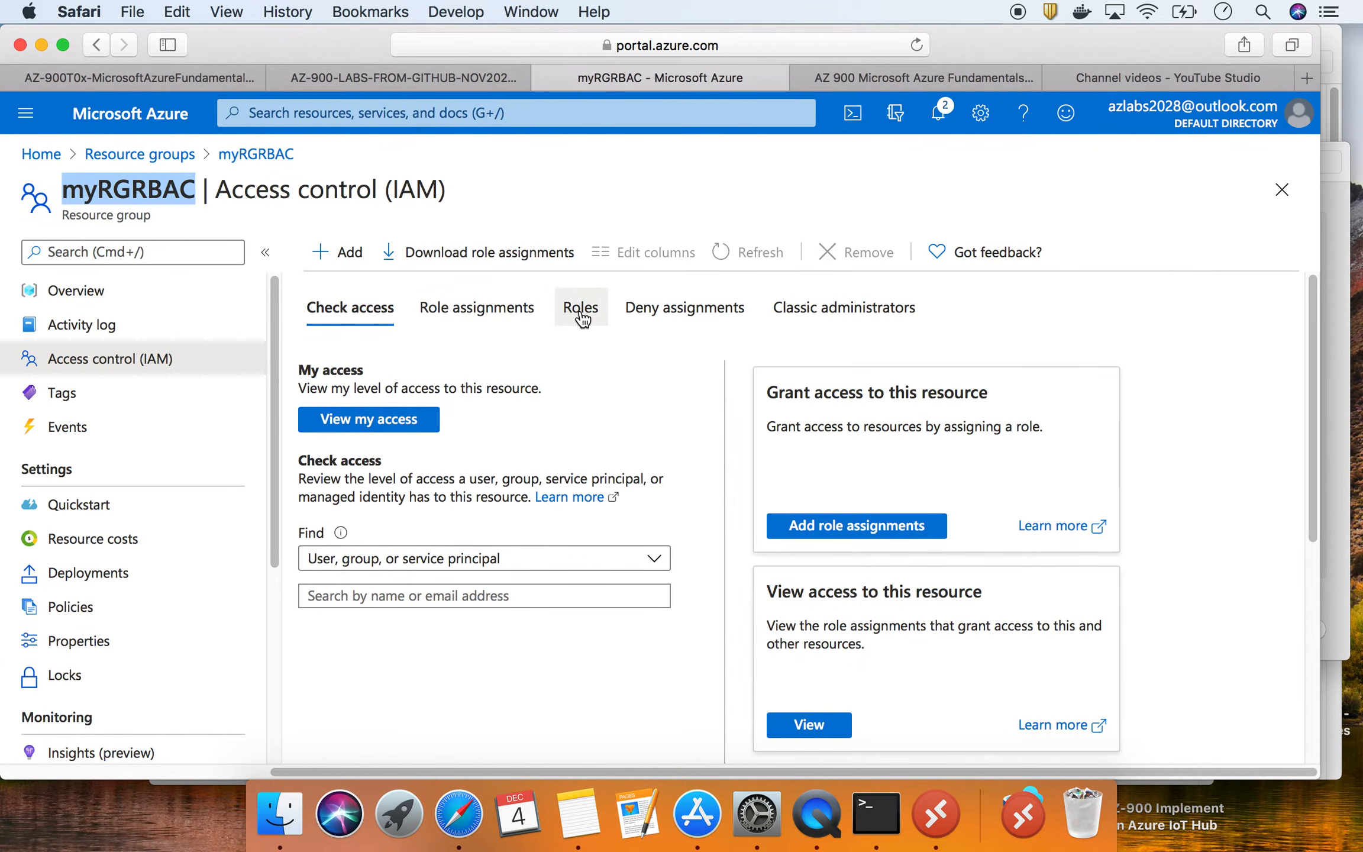
pyautogui.click(497, 309)
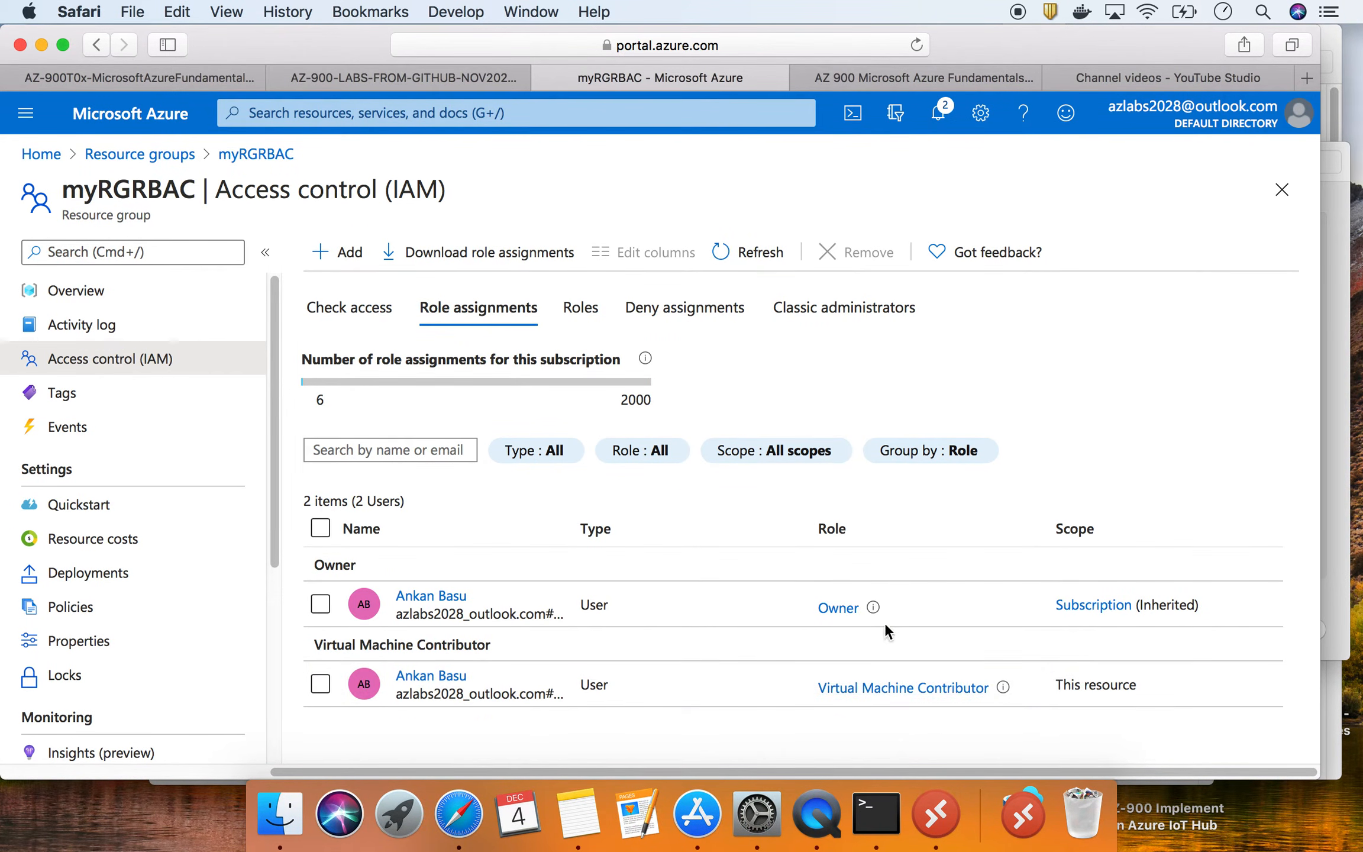
pyautogui.moveTo(873, 610)
# - Add a role assignment on myRGRBAC giving labuser the Virtual Machine Contributor role and save it
pyautogui.click(350, 259)
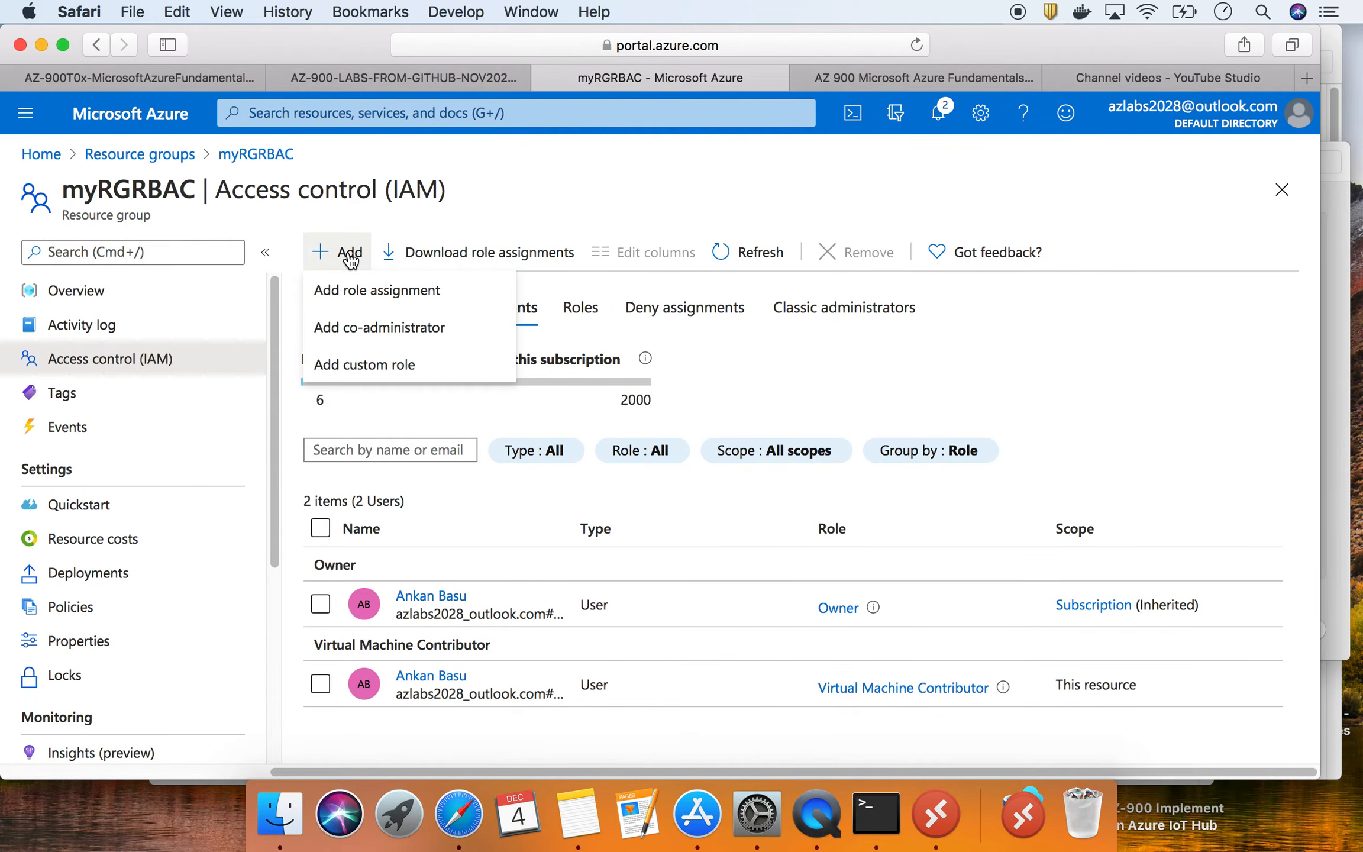
pyautogui.click(395, 290)
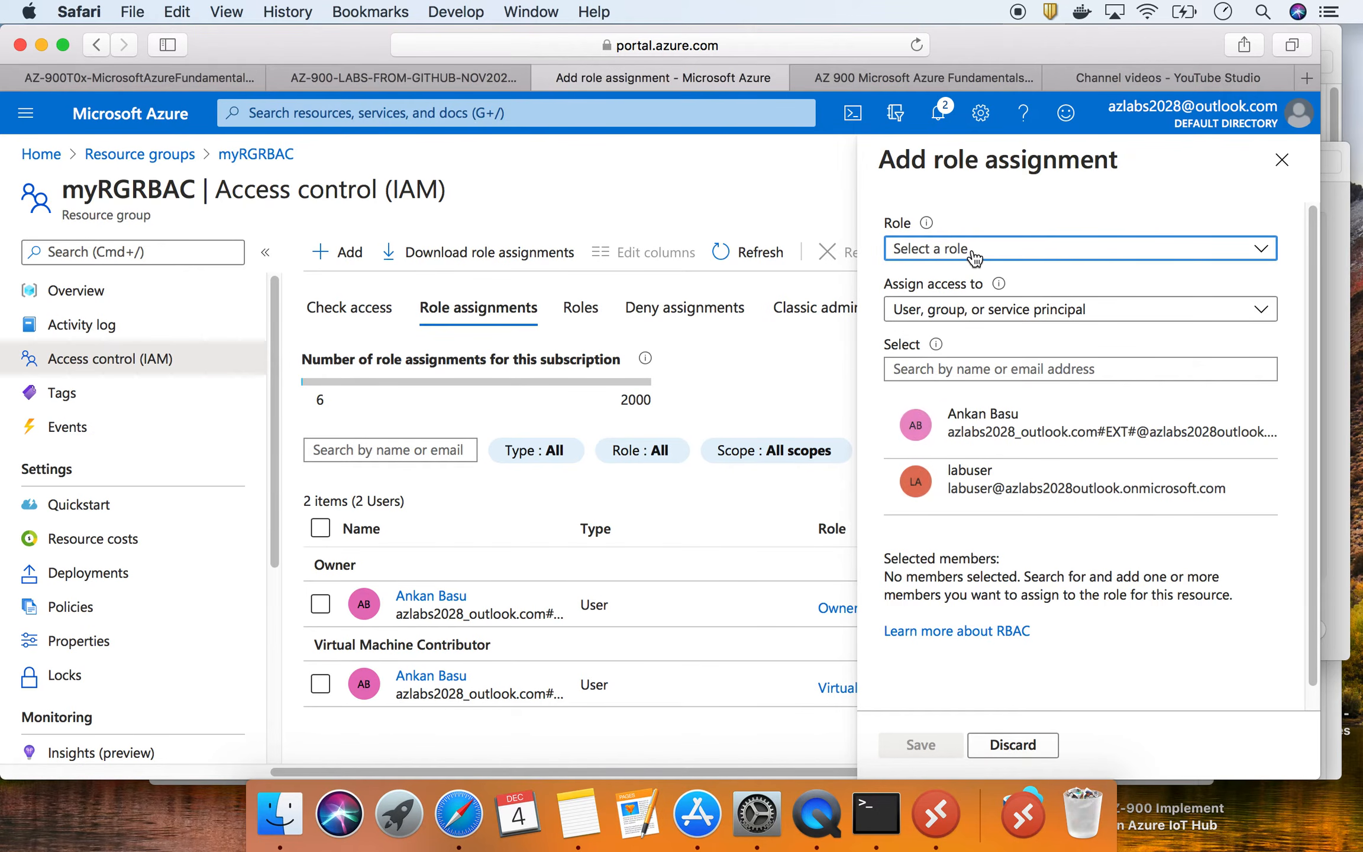
pyautogui.click(973, 256)
pyautogui.click(972, 358)
pyautogui.click(987, 370)
pyautogui.click(1023, 249)
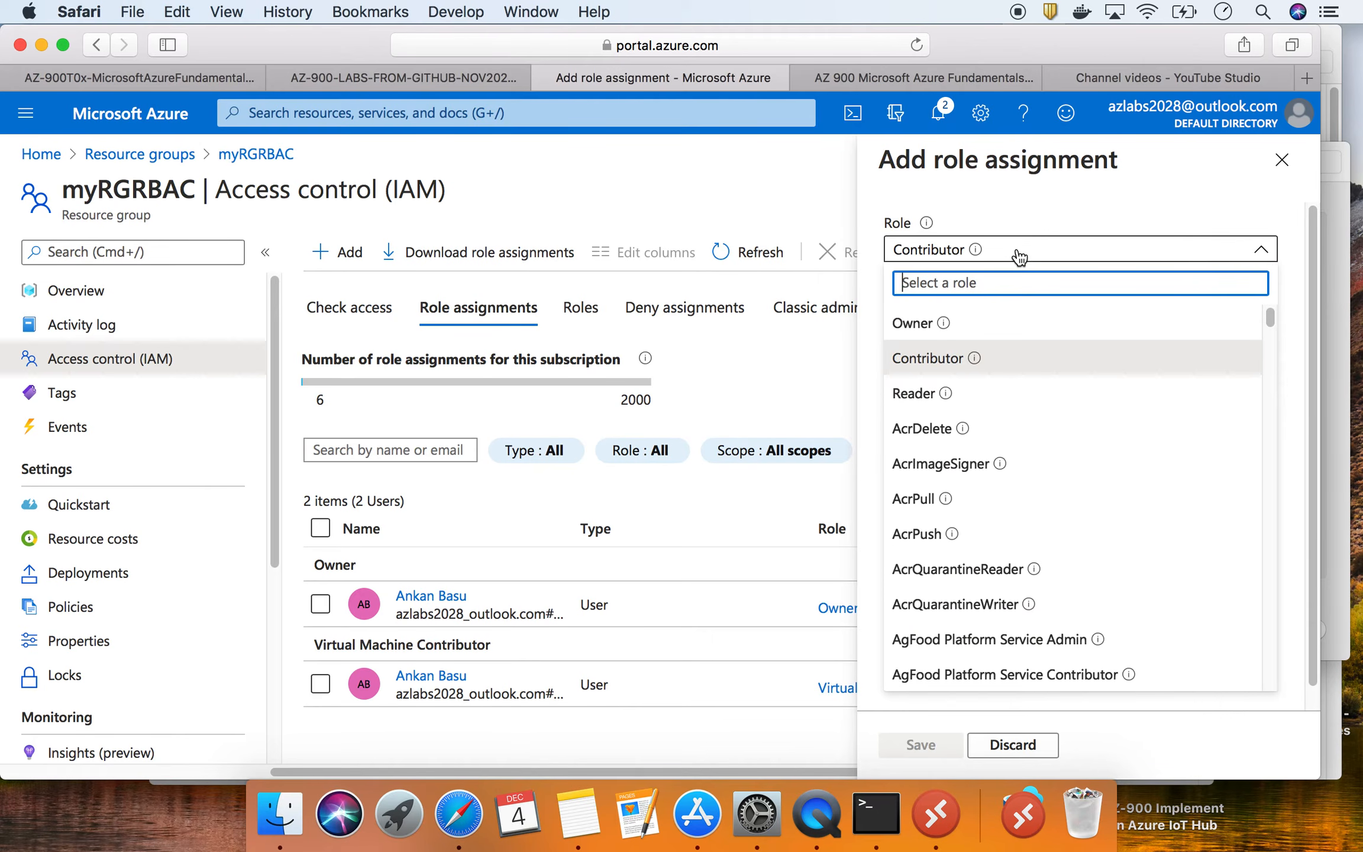
pyautogui.write('virtu')
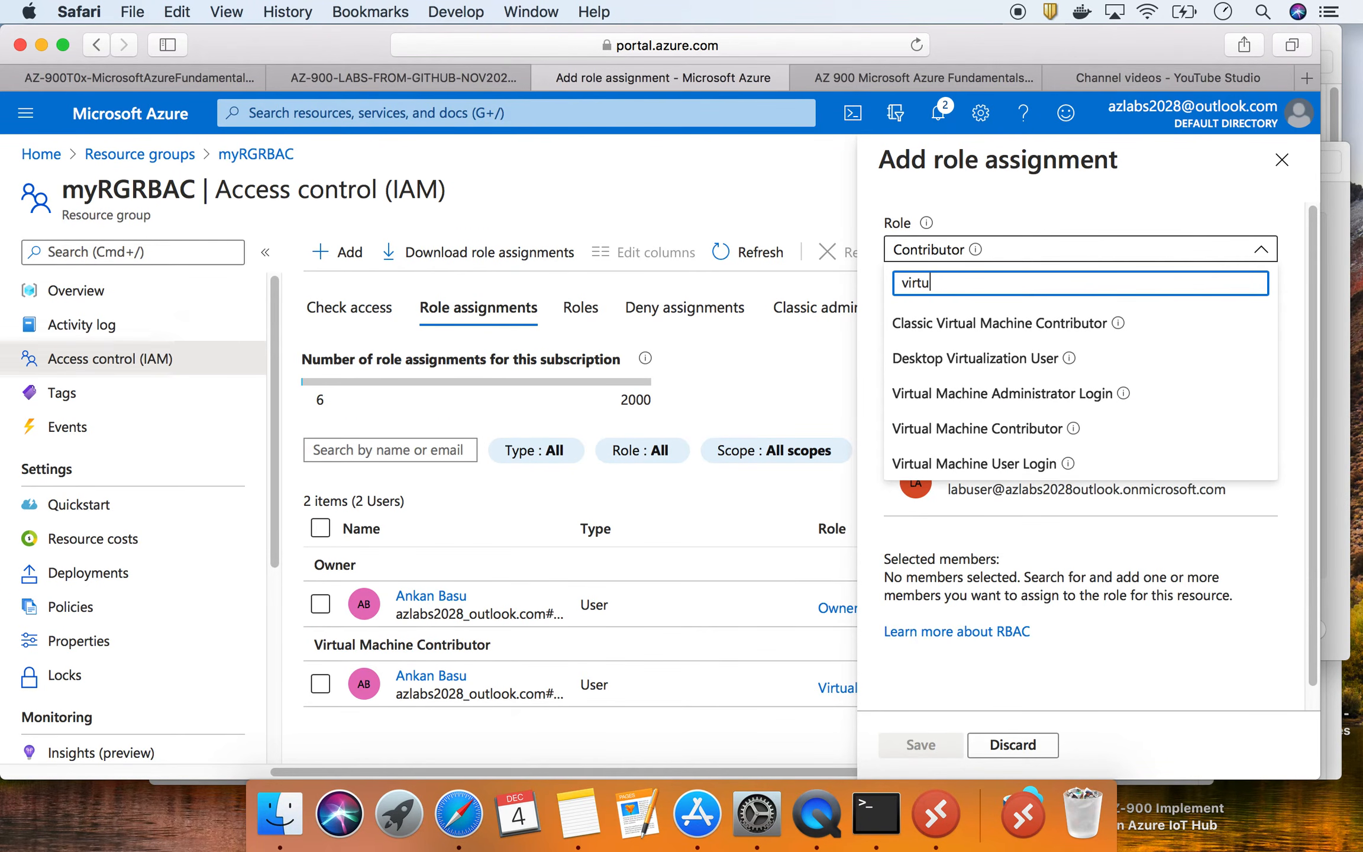
pyautogui.click(1033, 428)
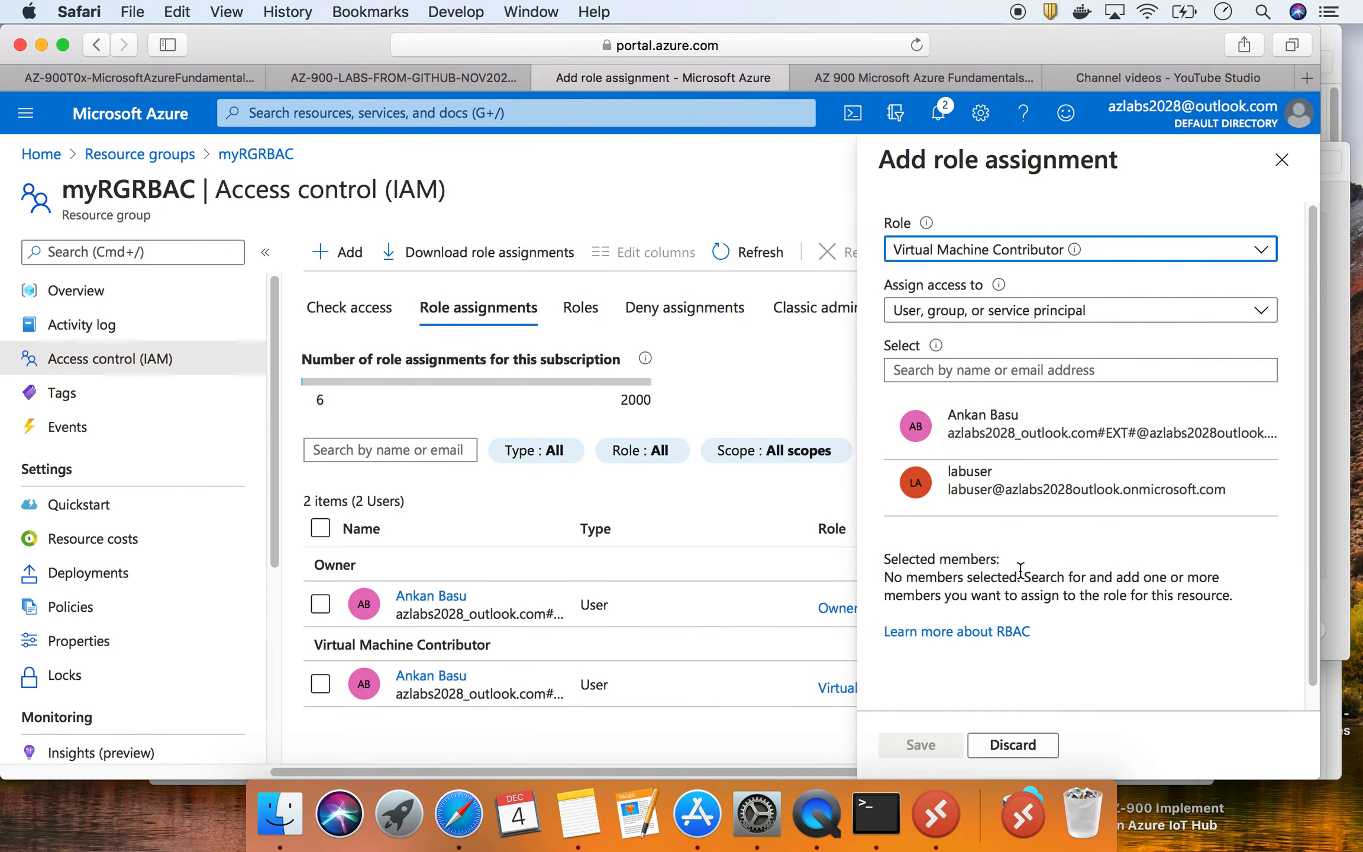
pyautogui.click(1081, 494)
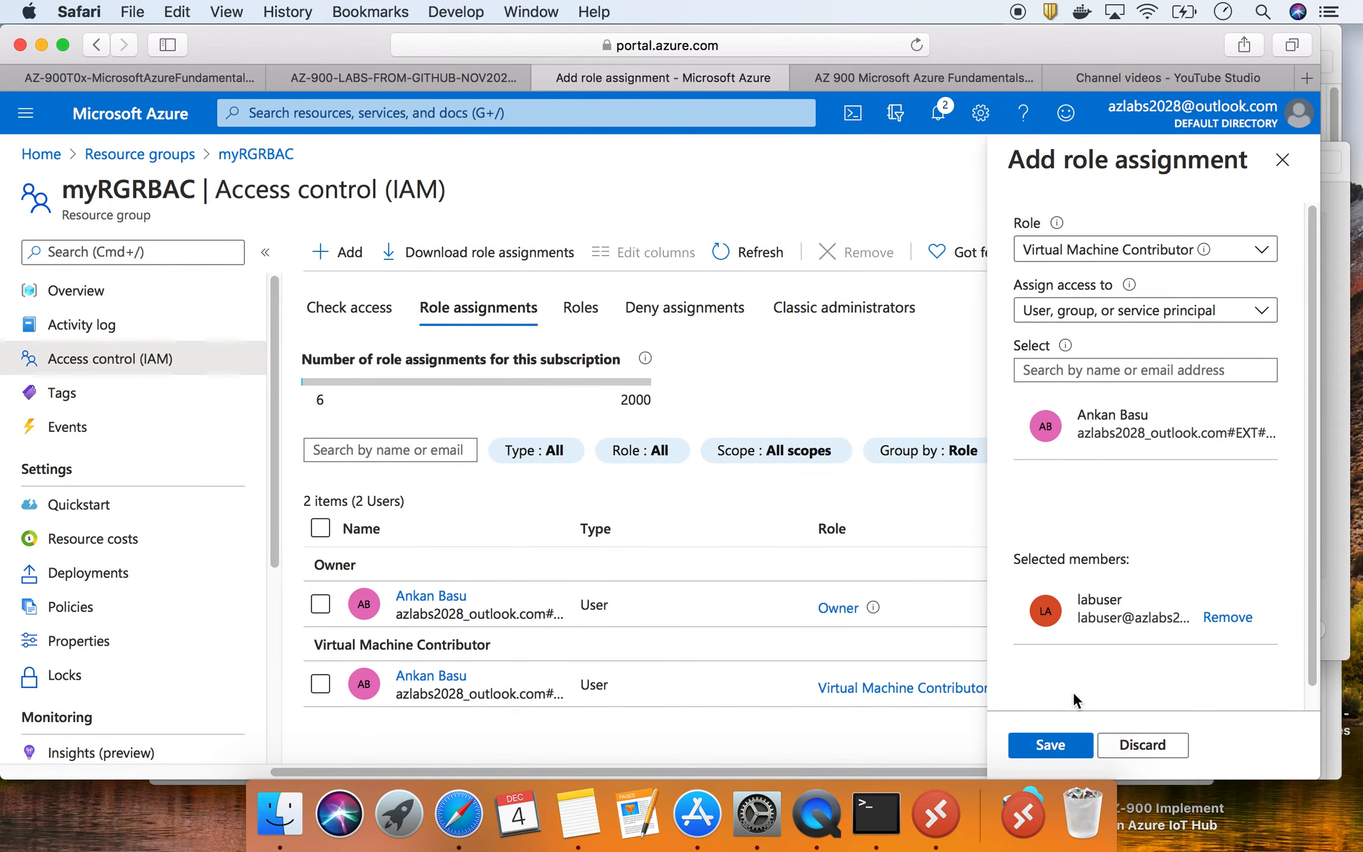
pyautogui.click(1074, 748)
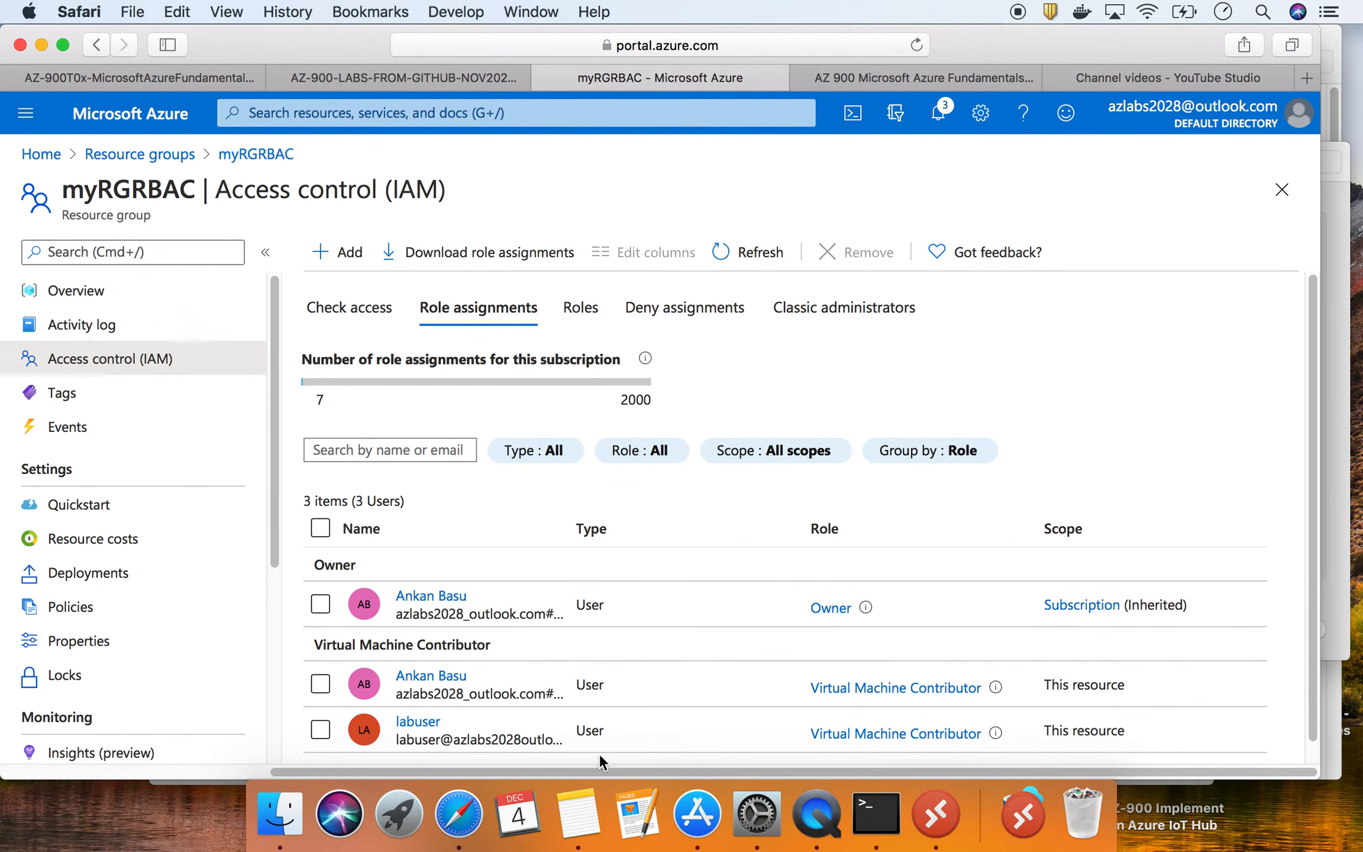
# - Remove your own account's Virtual Machine Contributor role assignment from myRGRBAC and leave labuser's entry unselected
pyautogui.click(431, 724)
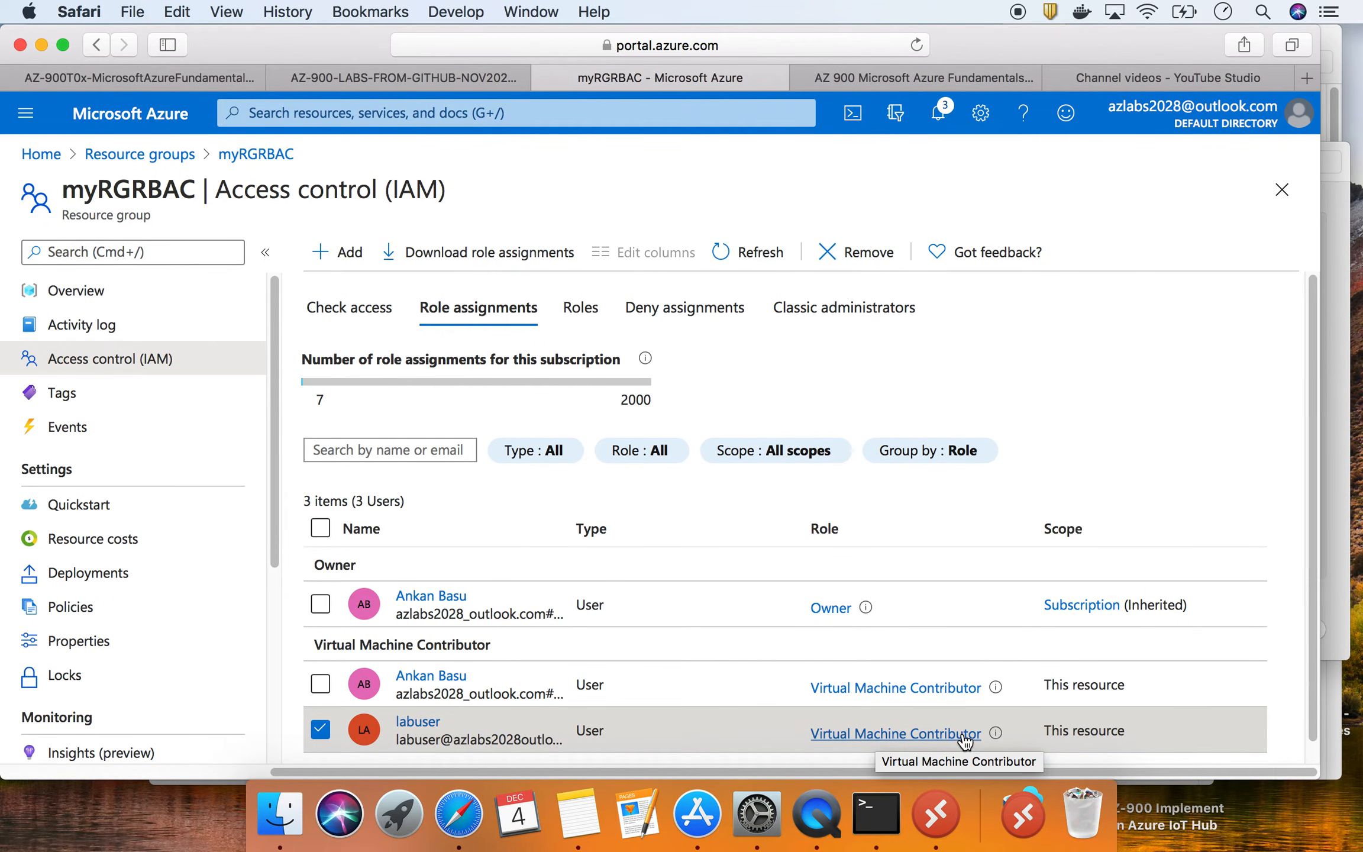
pyautogui.click(322, 731)
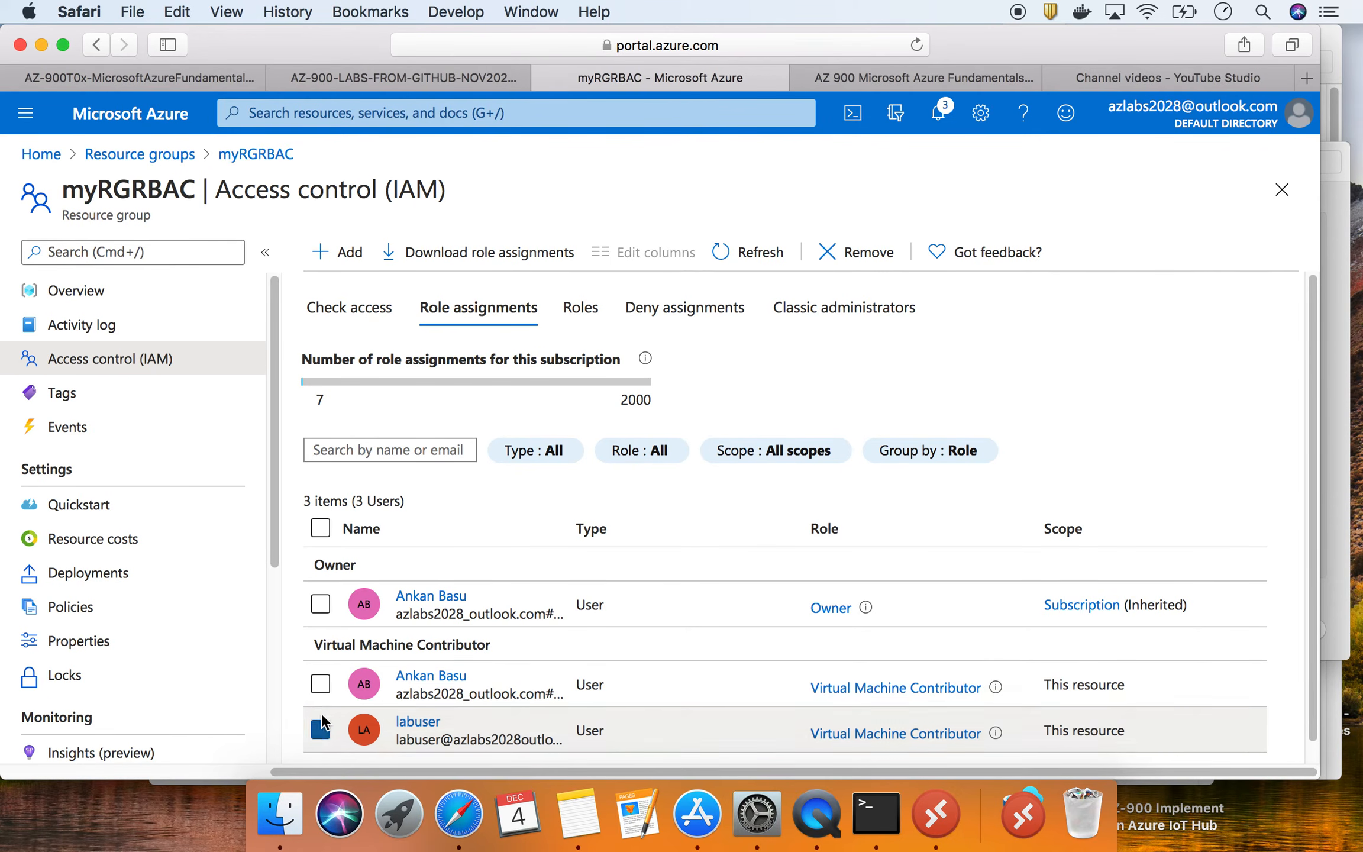
pyautogui.click(322, 688)
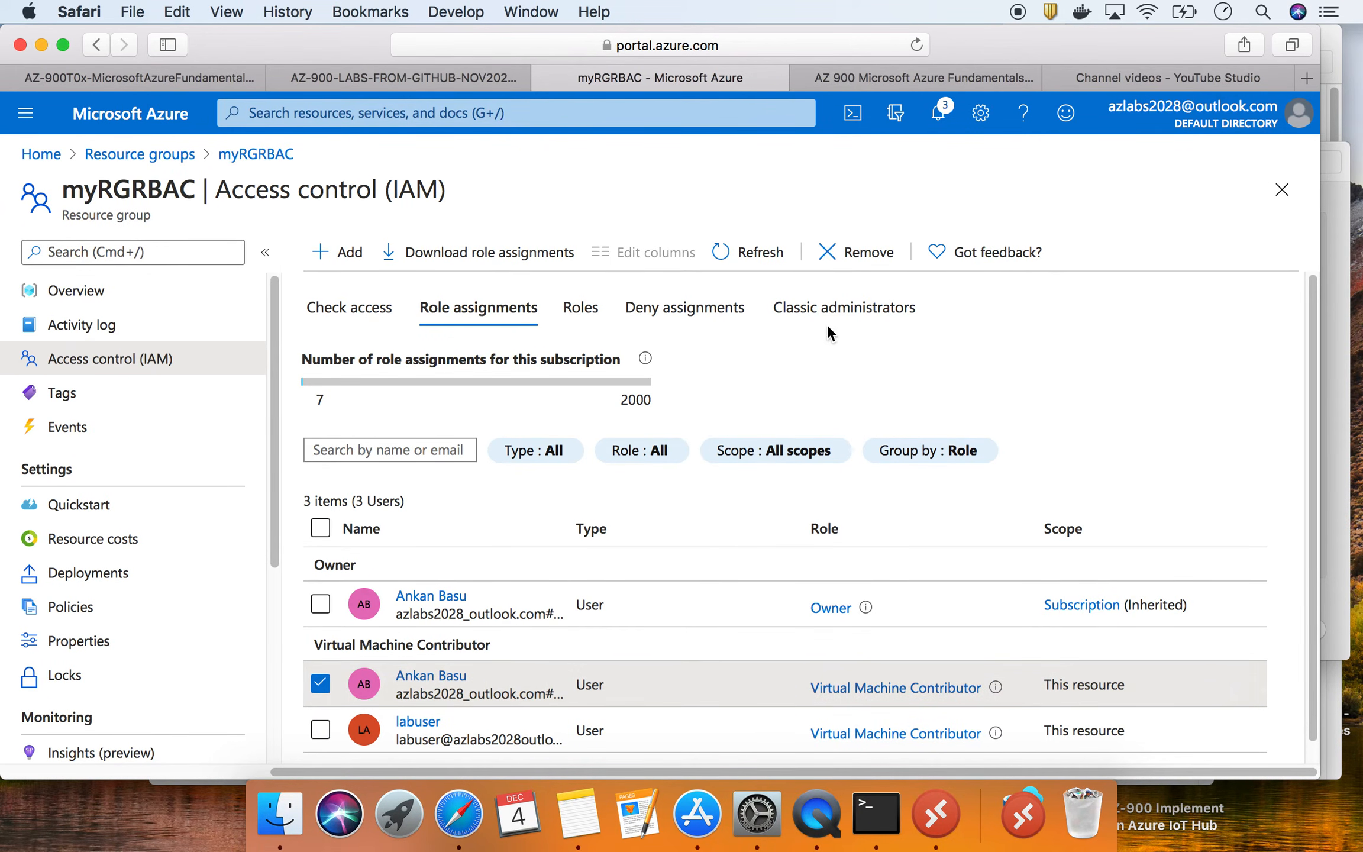
pyautogui.click(868, 258)
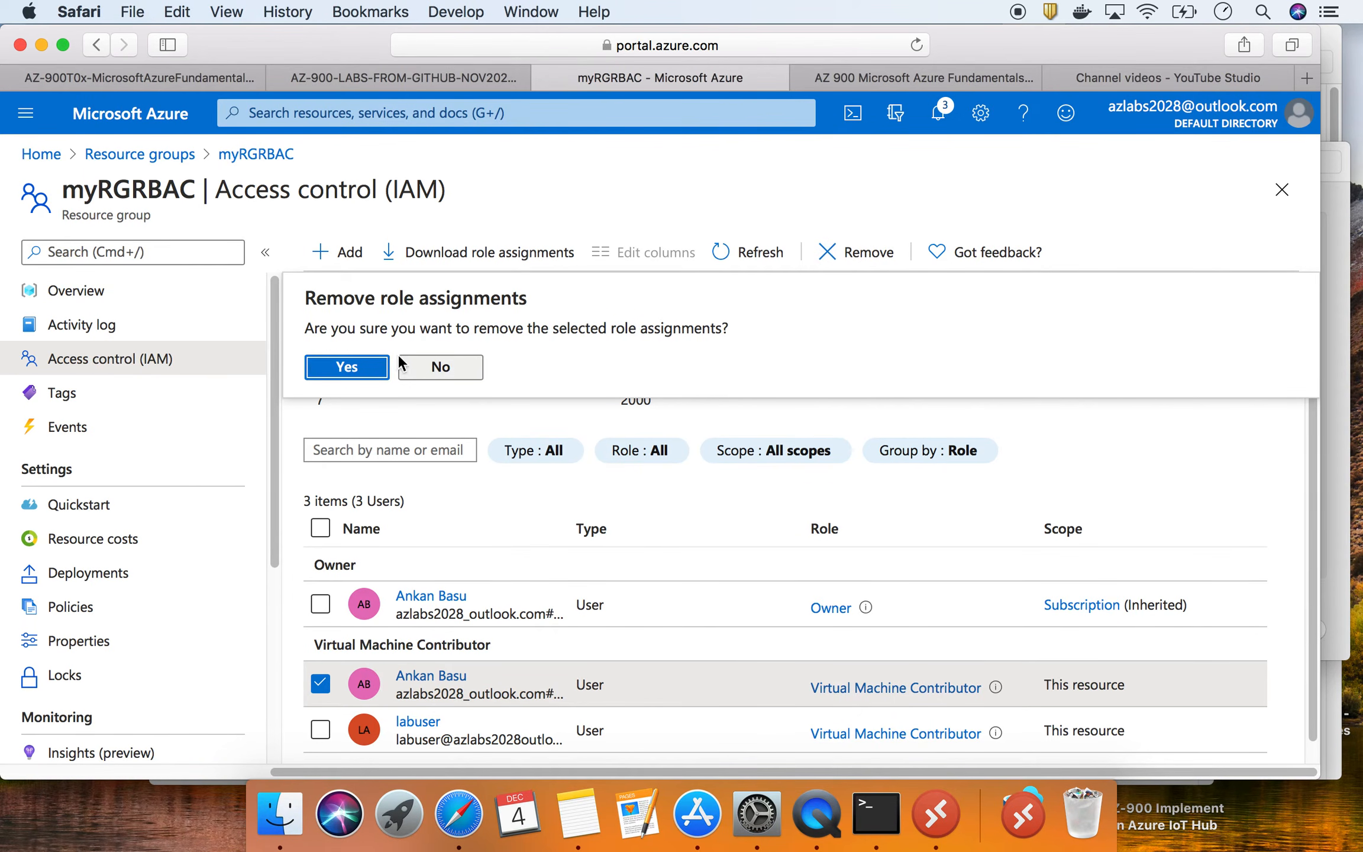
pyautogui.click(380, 366)
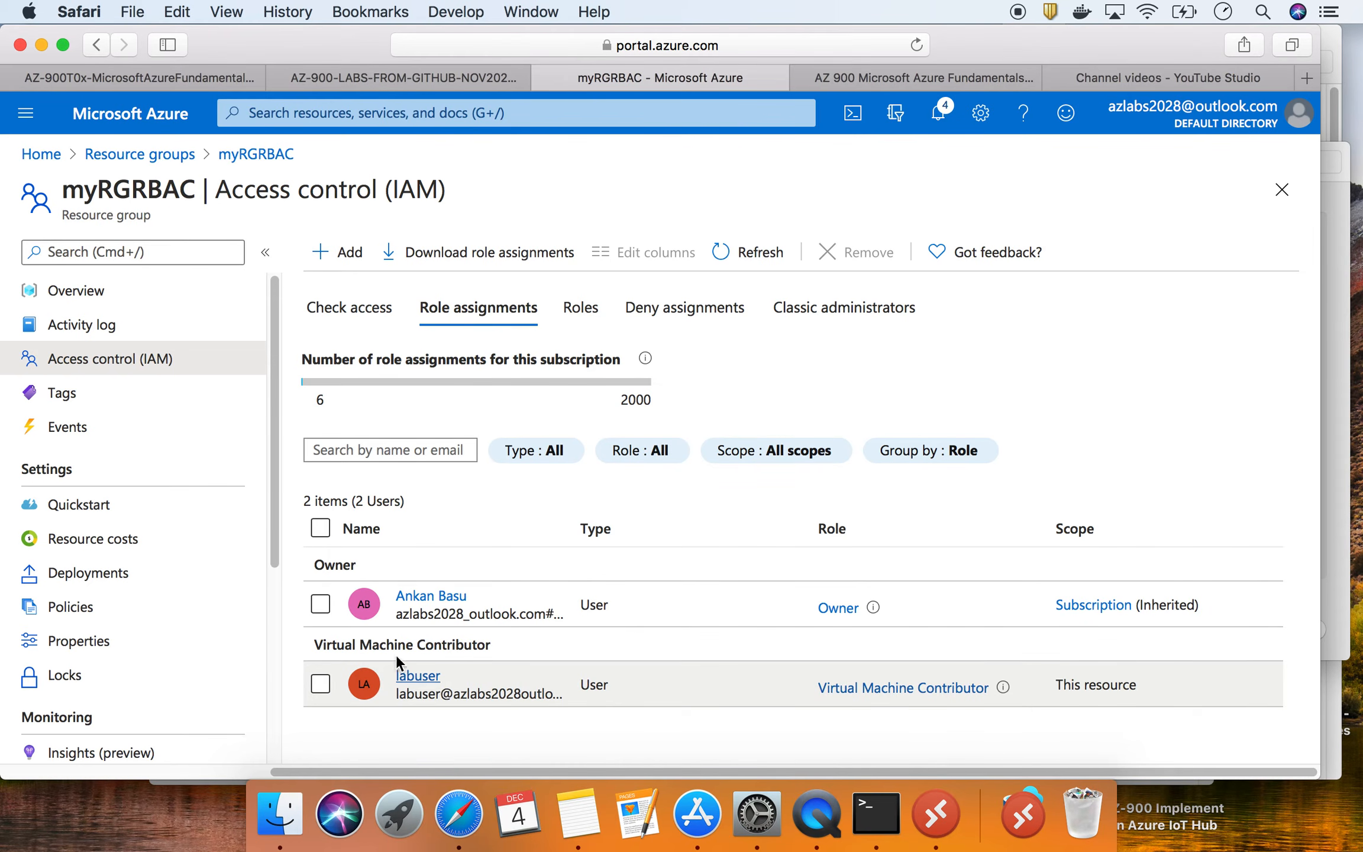
pyautogui.click(323, 682)
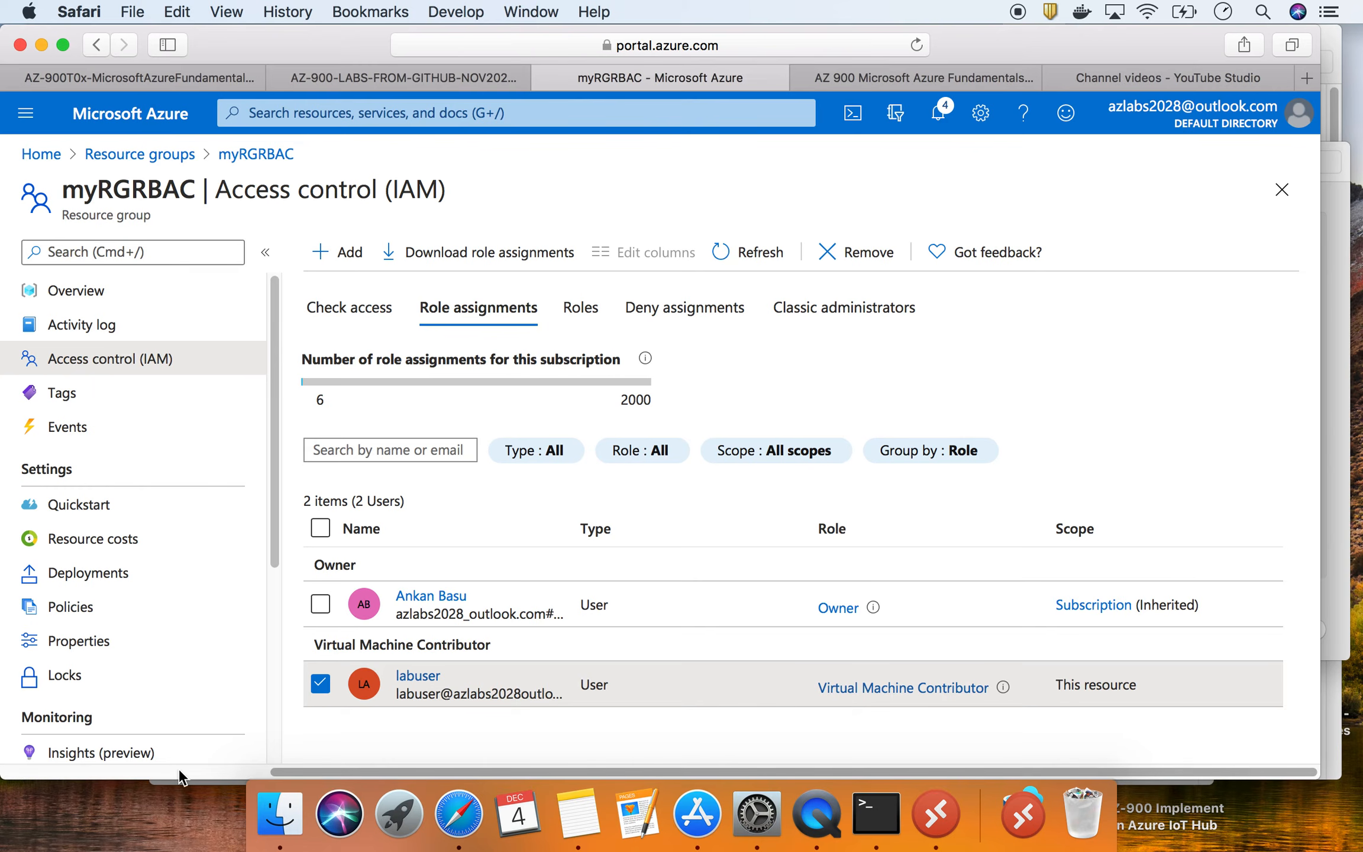
pyautogui.click(322, 684)
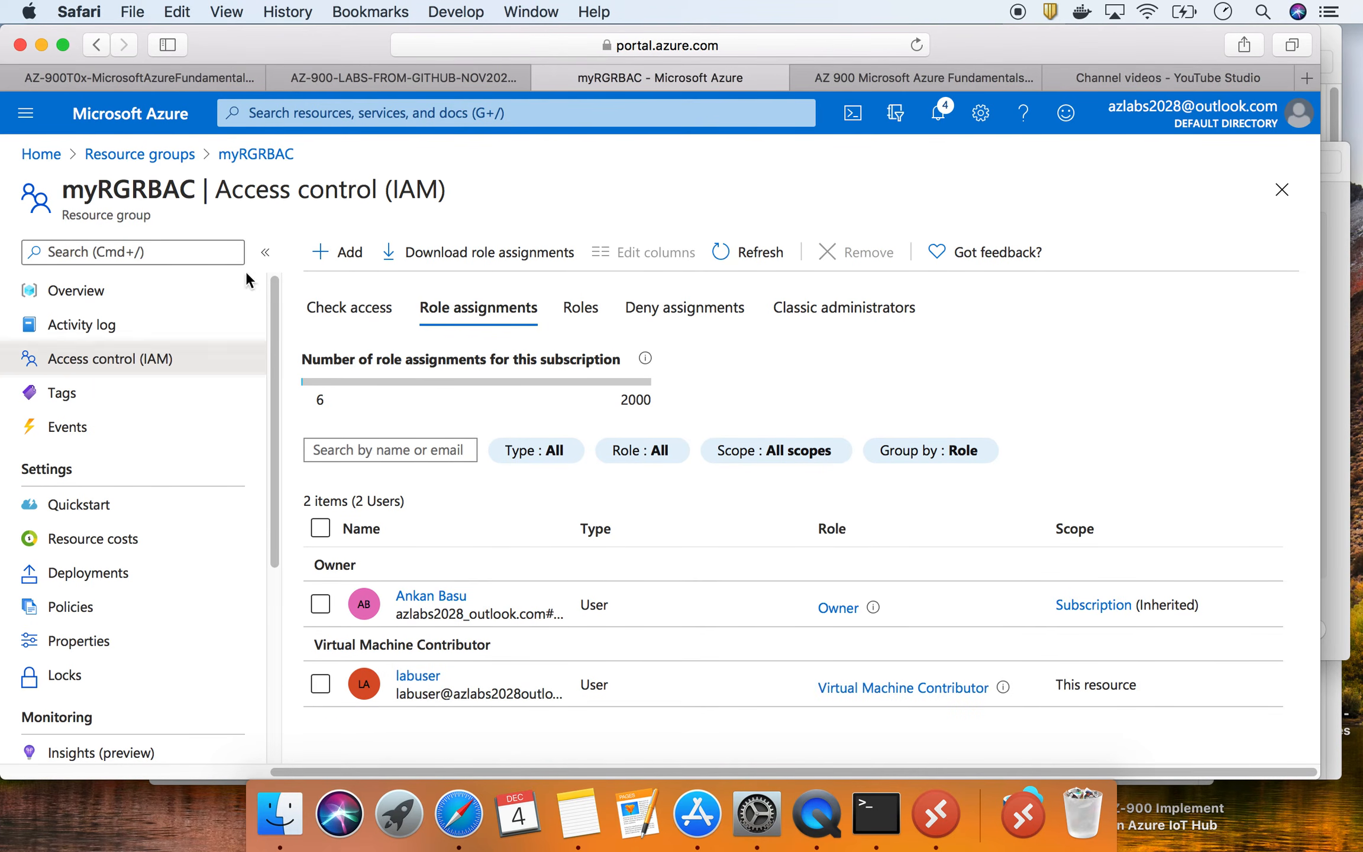
# - Check the lab instructions, view the Create role assignment event in myRGRBAC's activity log, and return to the instructions
pyautogui.click(192, 74)
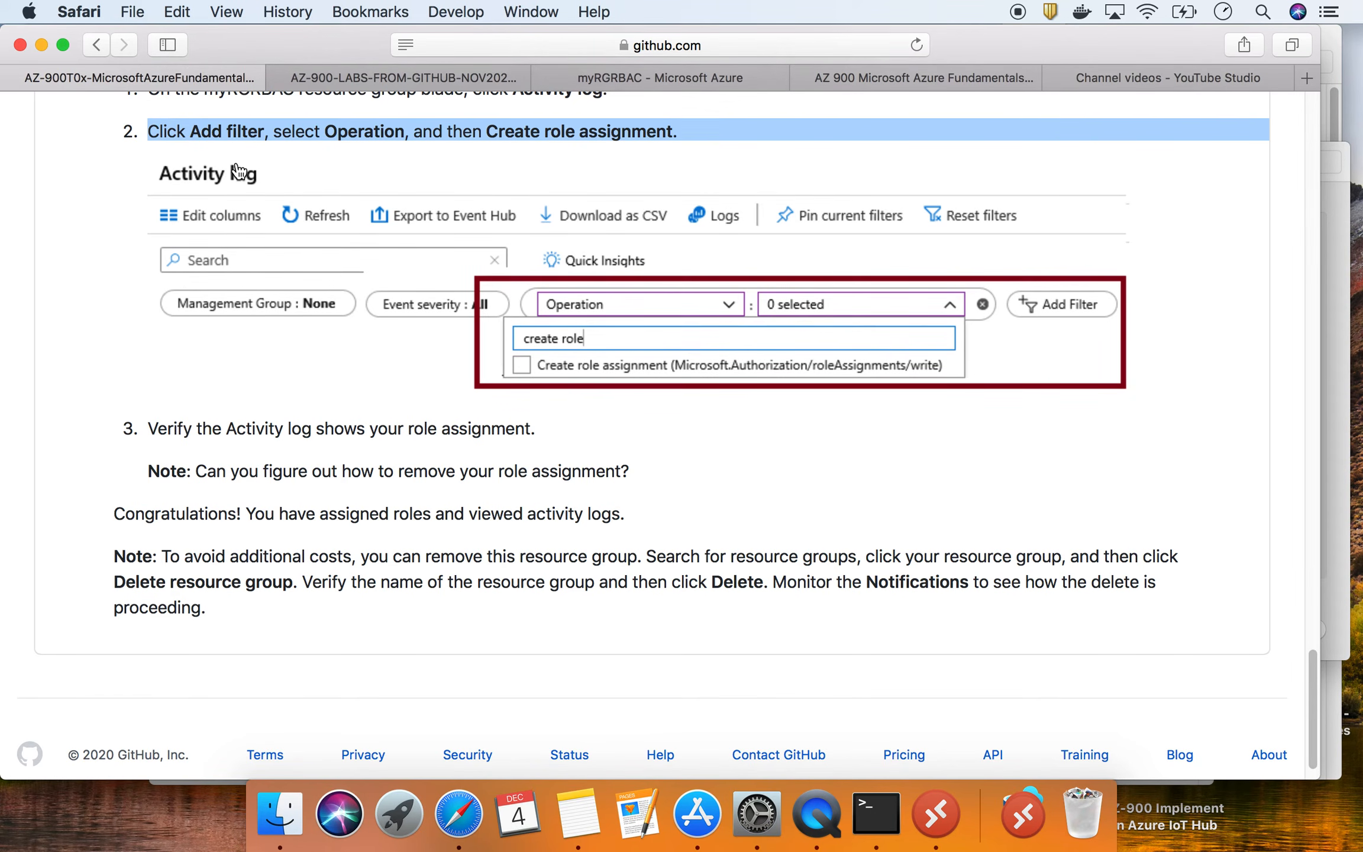
pyautogui.click(690, 70)
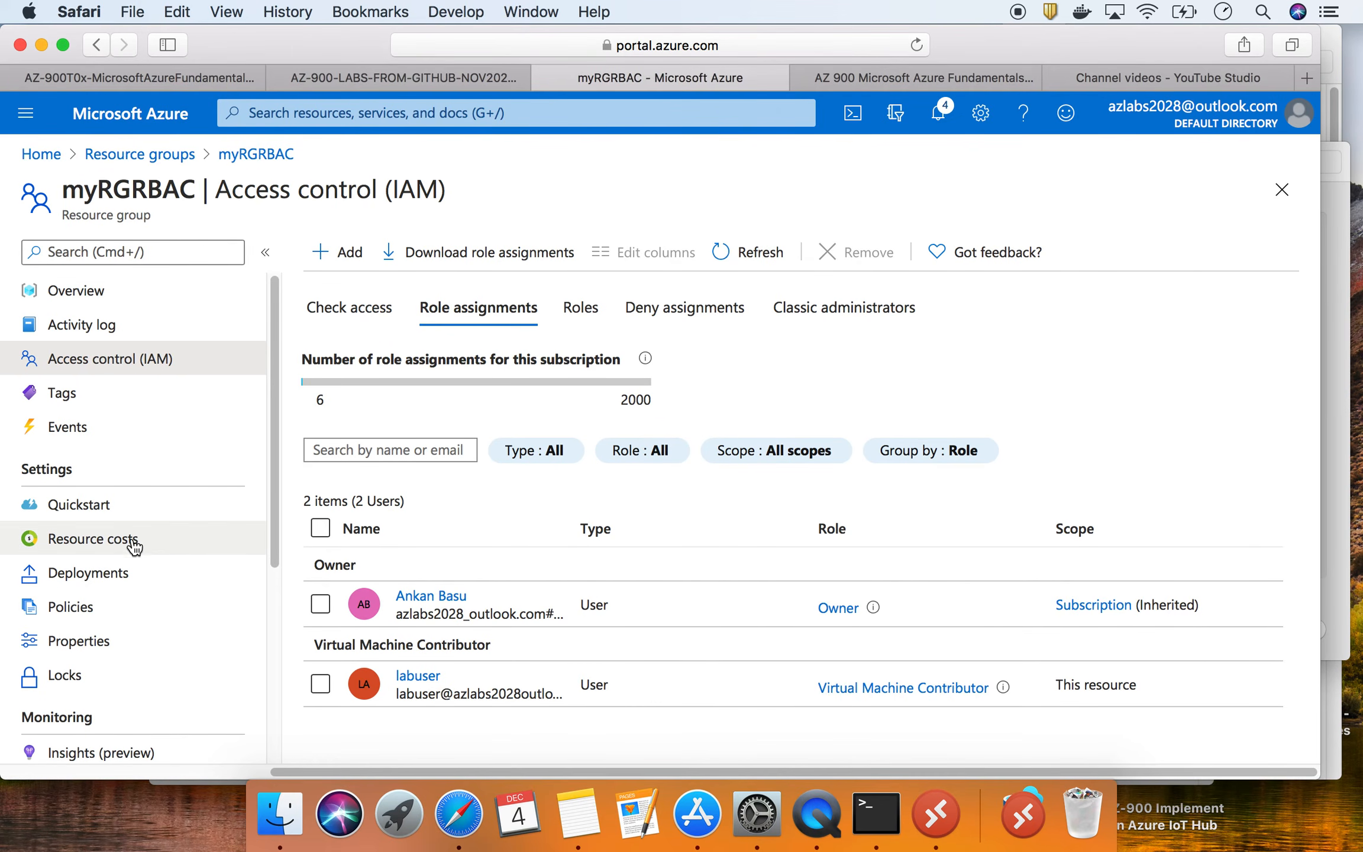
pyautogui.scroll(-1, 192, 550)
pyautogui.scroll(1, 192, 549)
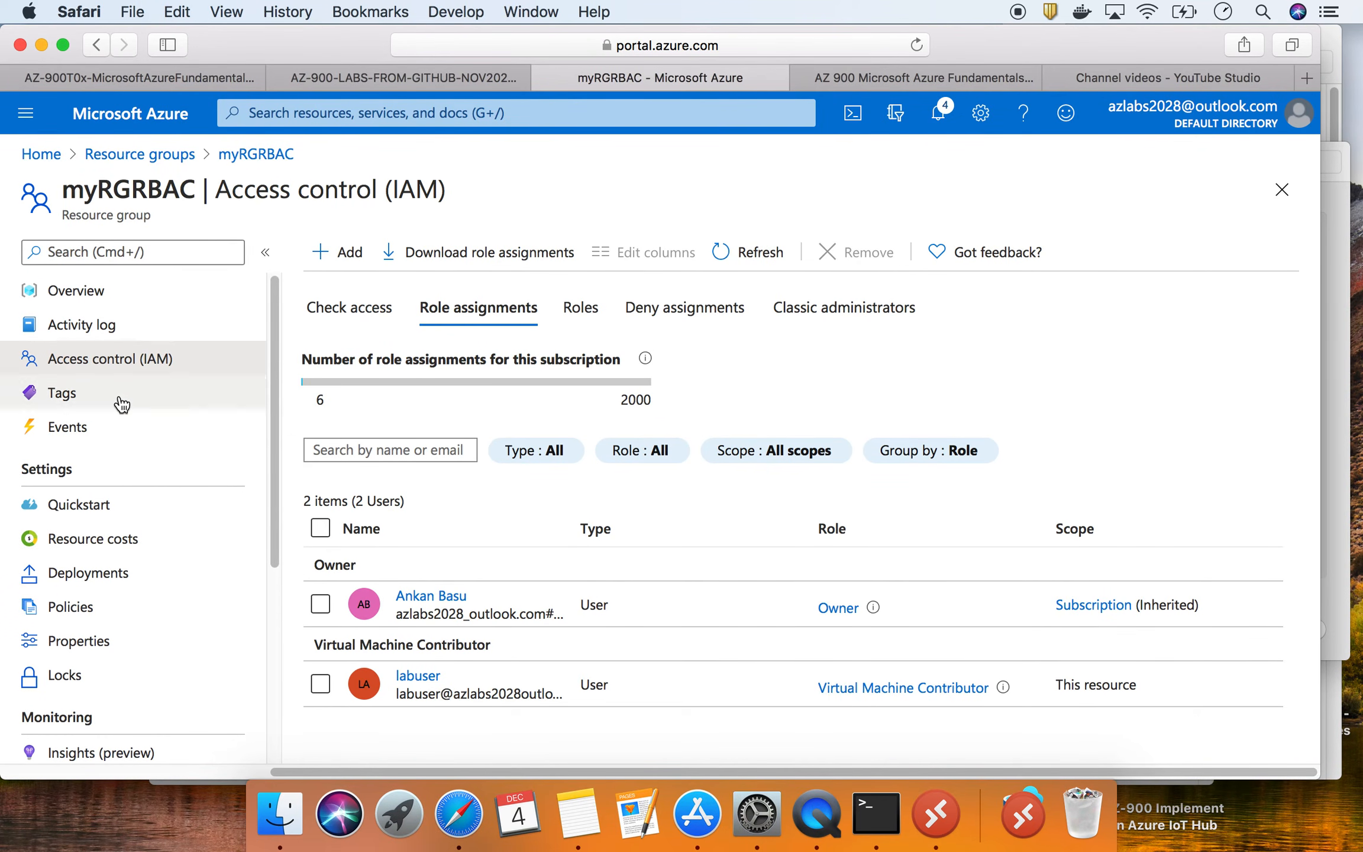
pyautogui.click(129, 327)
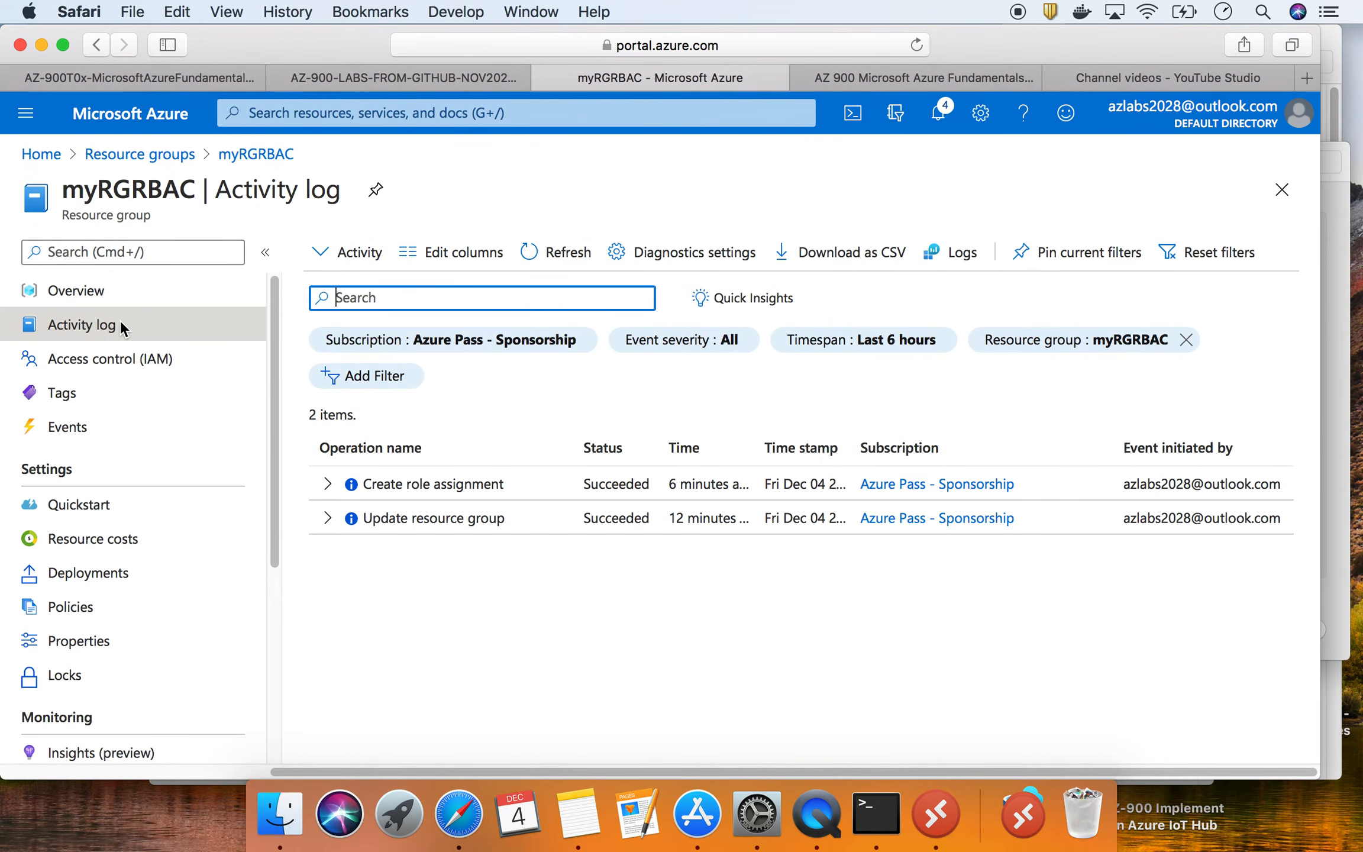
pyautogui.click(497, 484)
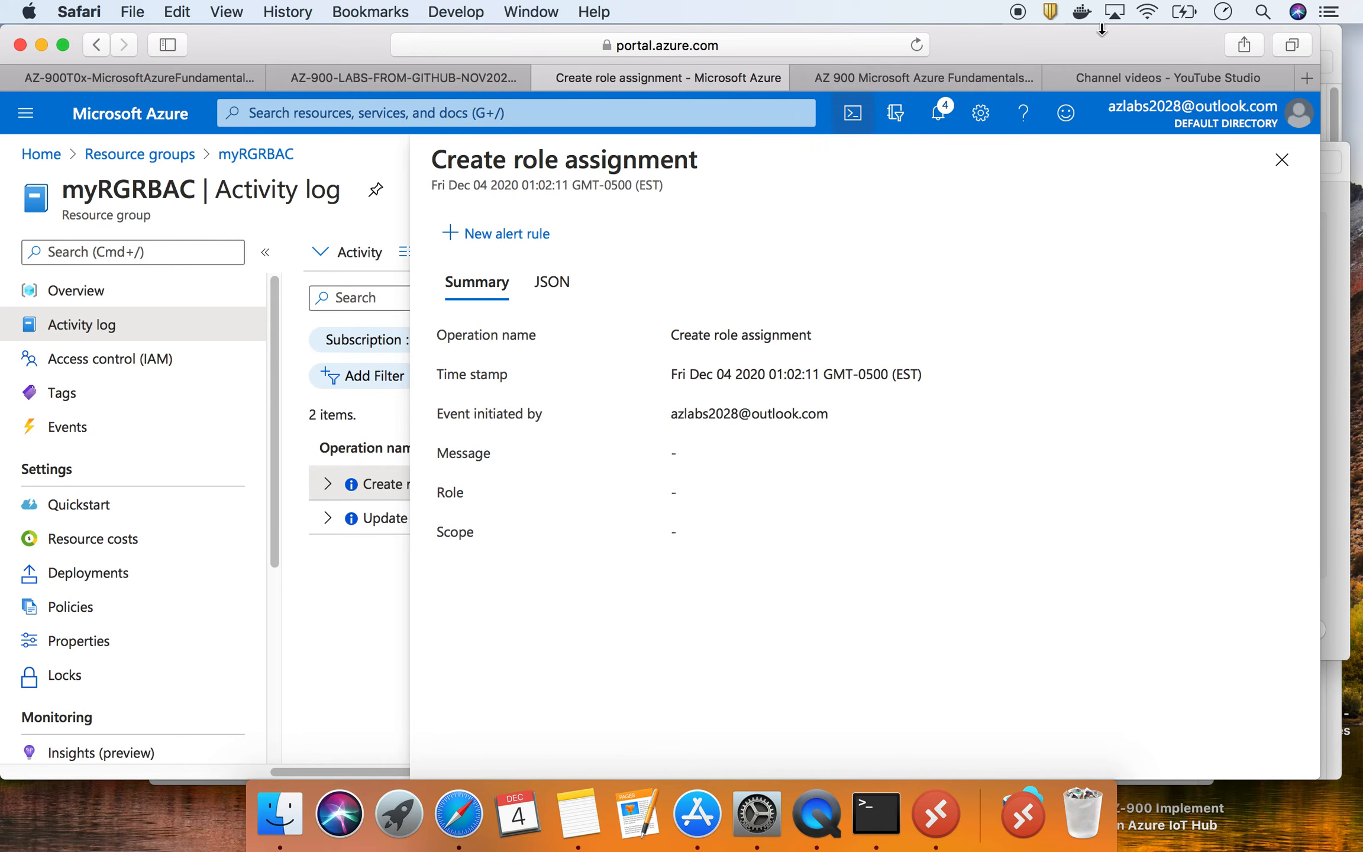
pyautogui.click(1282, 160)
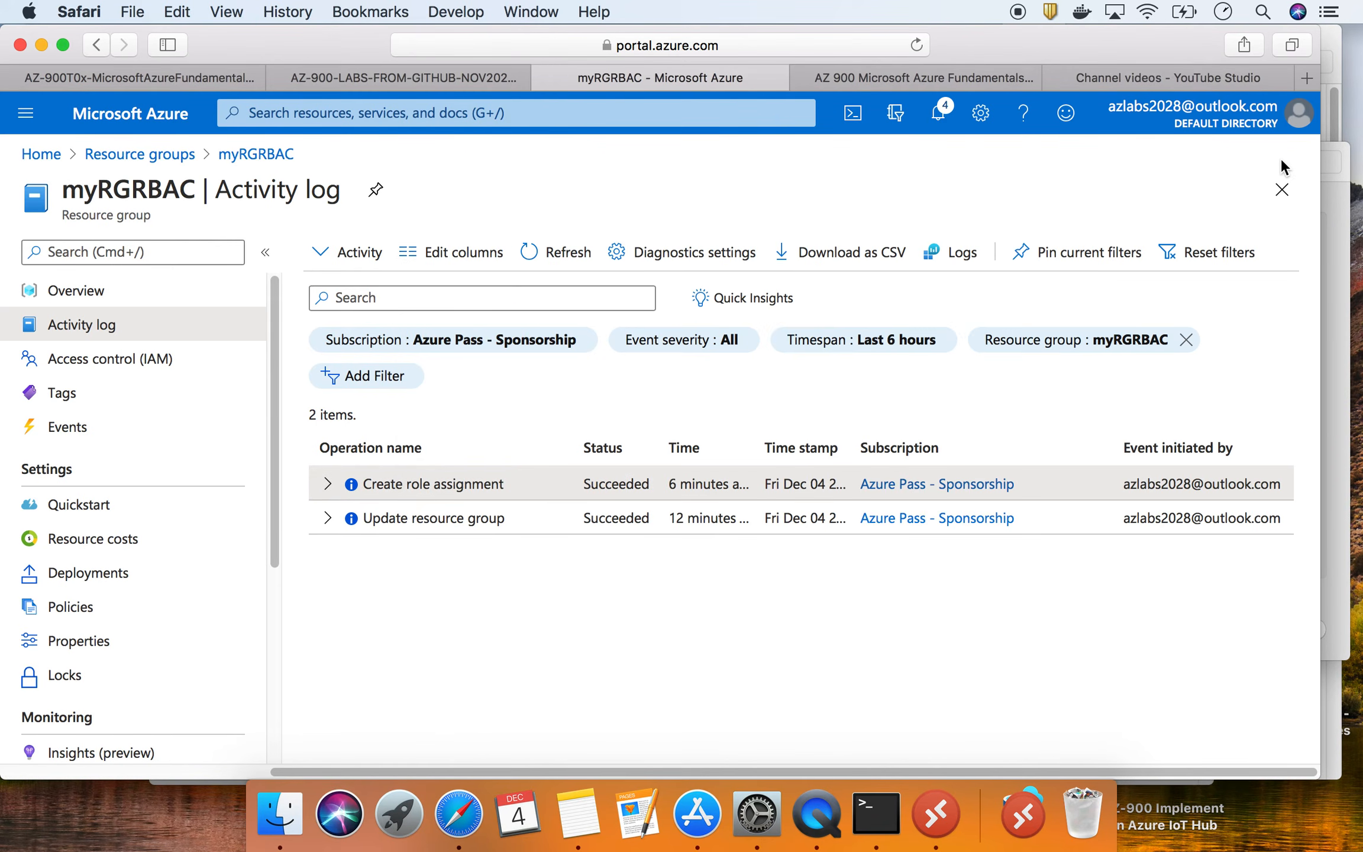
pyautogui.click(142, 78)
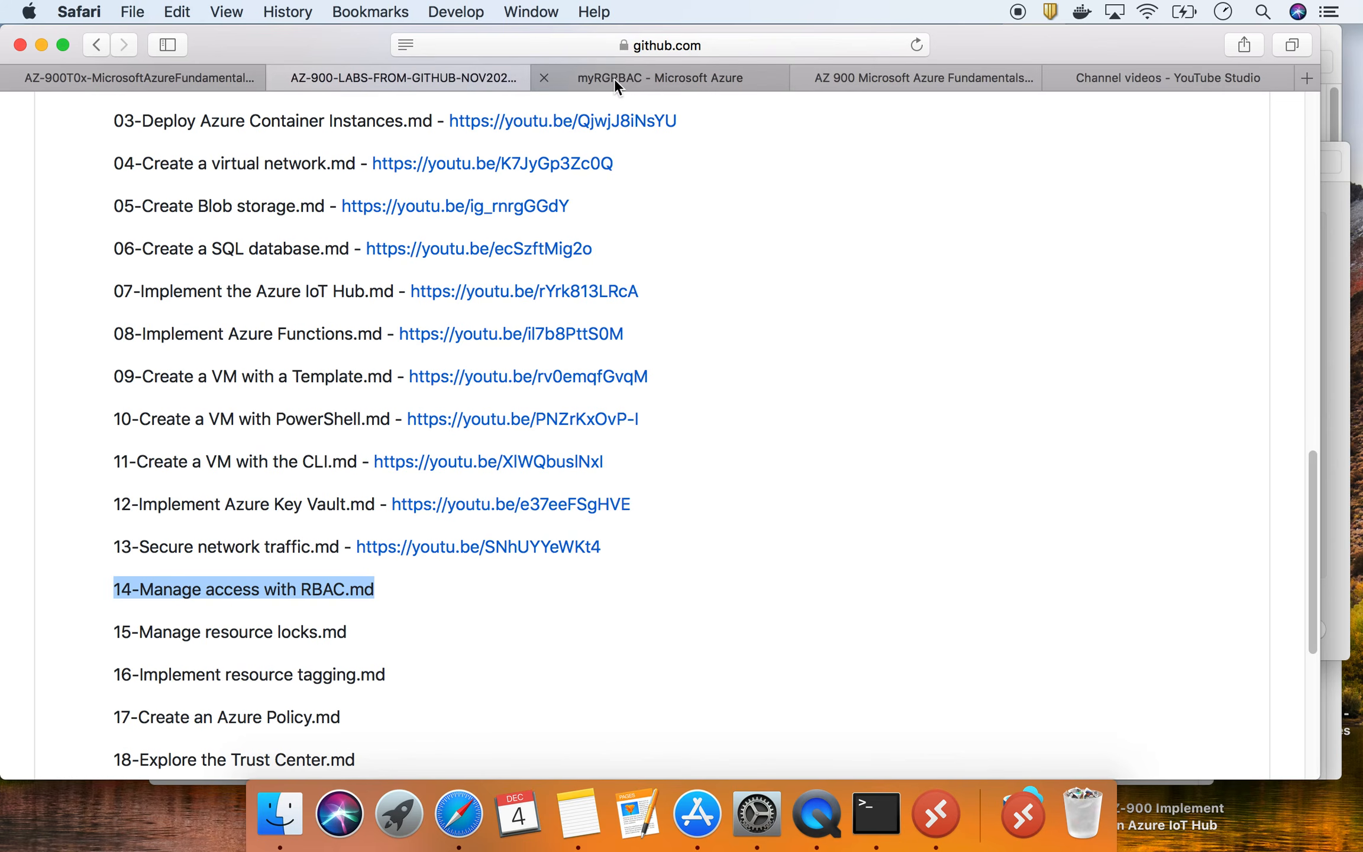
# - Return to the Azure portal and add a Resource filter set to All resources to myRGRBAC's activity log
pyautogui.click(615, 77)
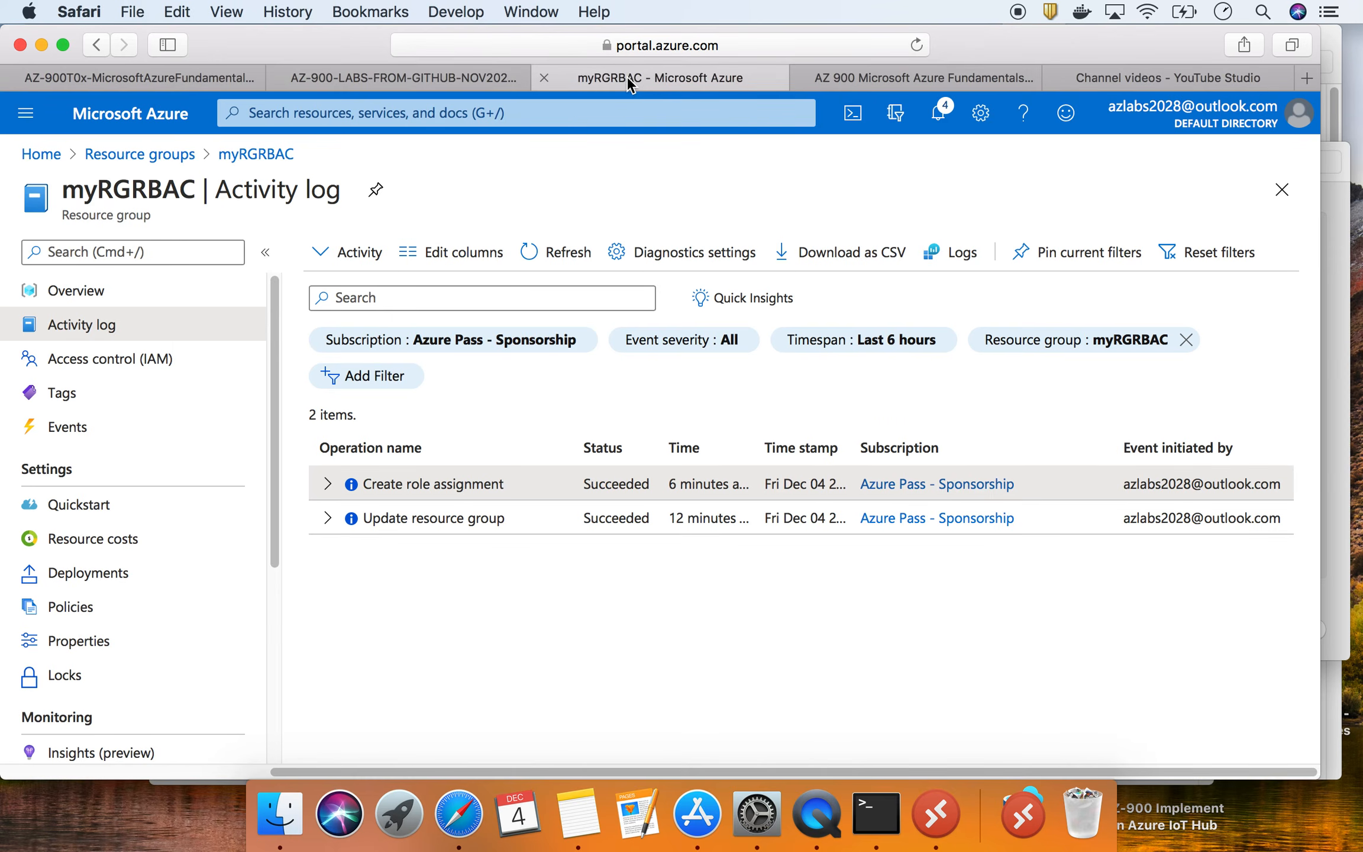
pyautogui.click(691, 346)
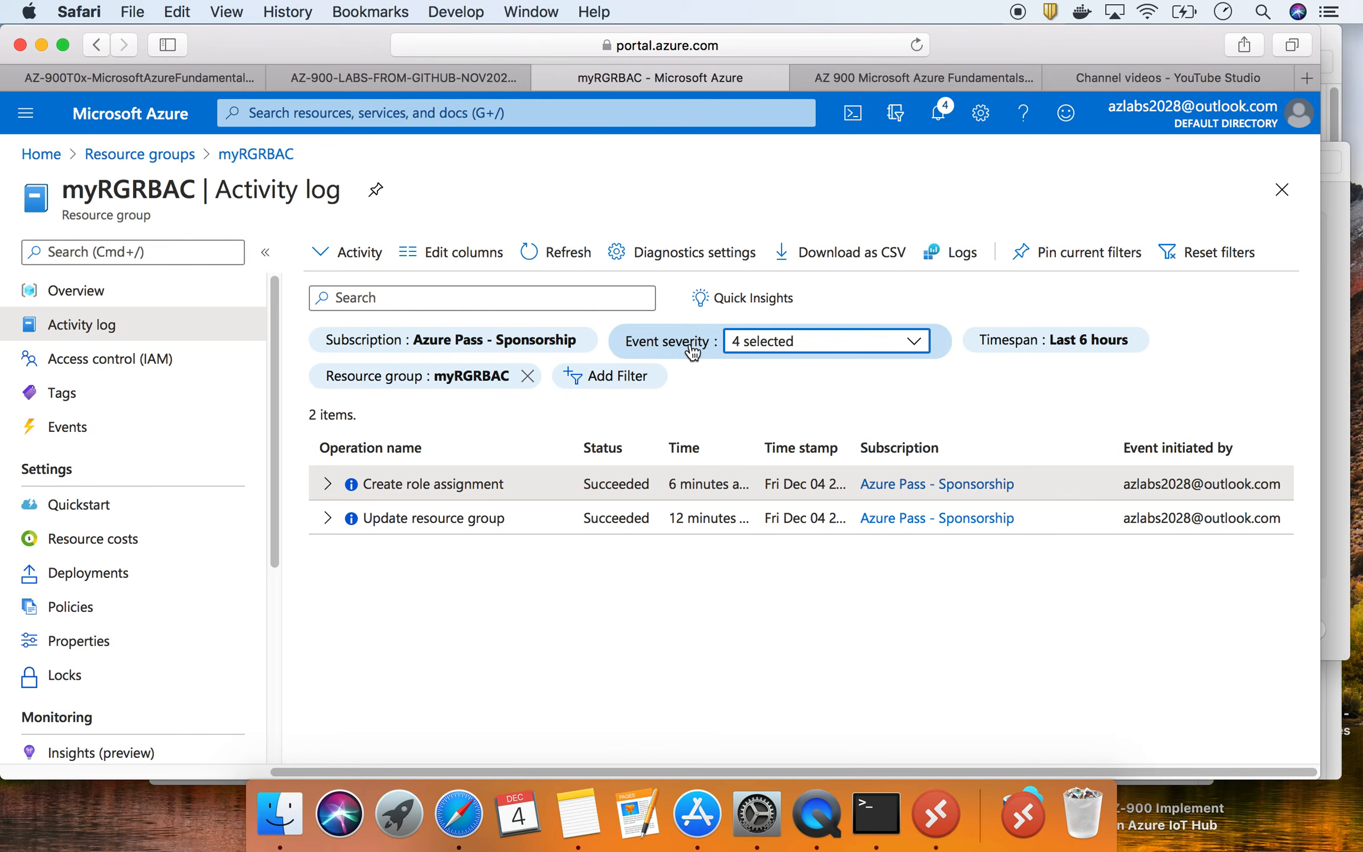
pyautogui.click(1055, 346)
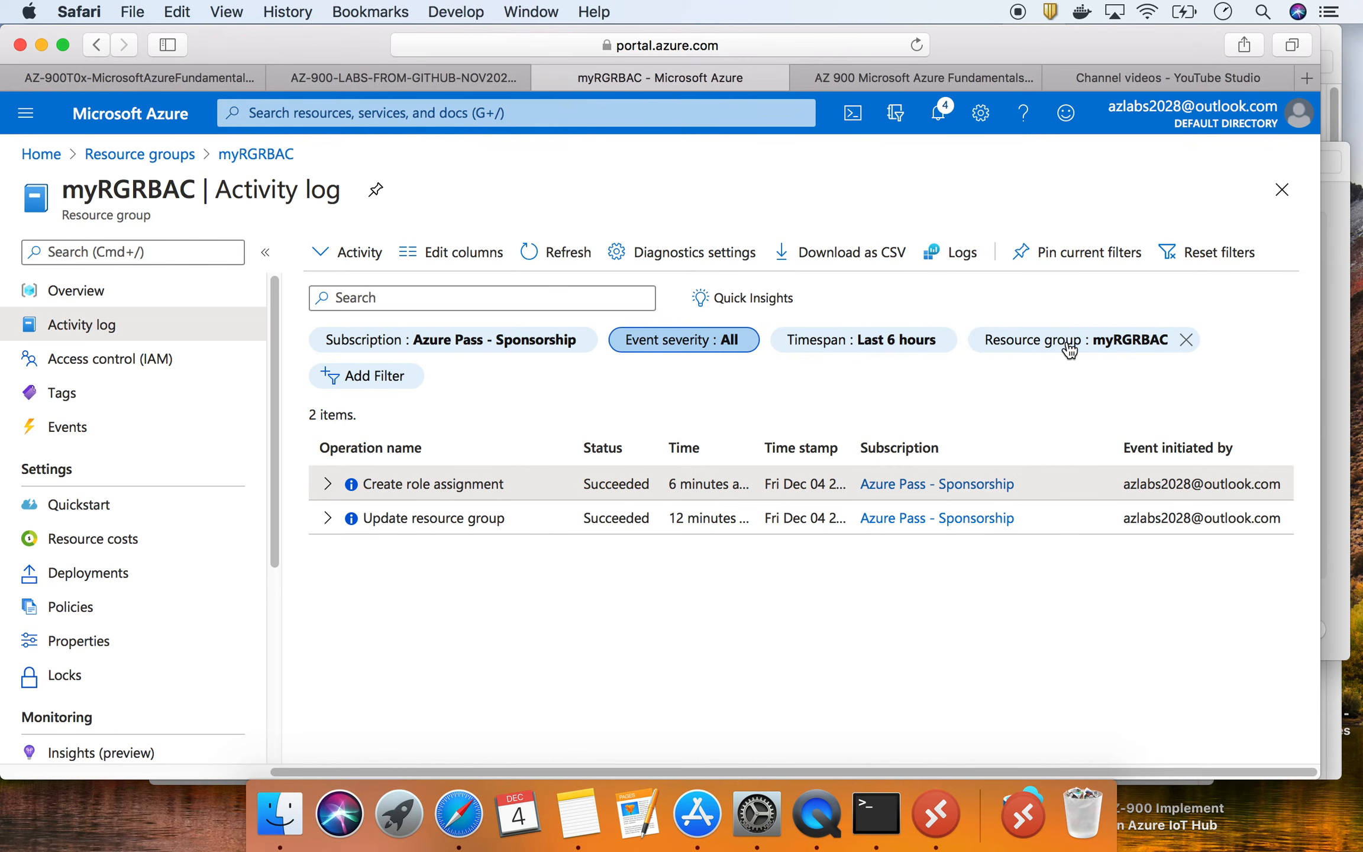
pyautogui.click(388, 379)
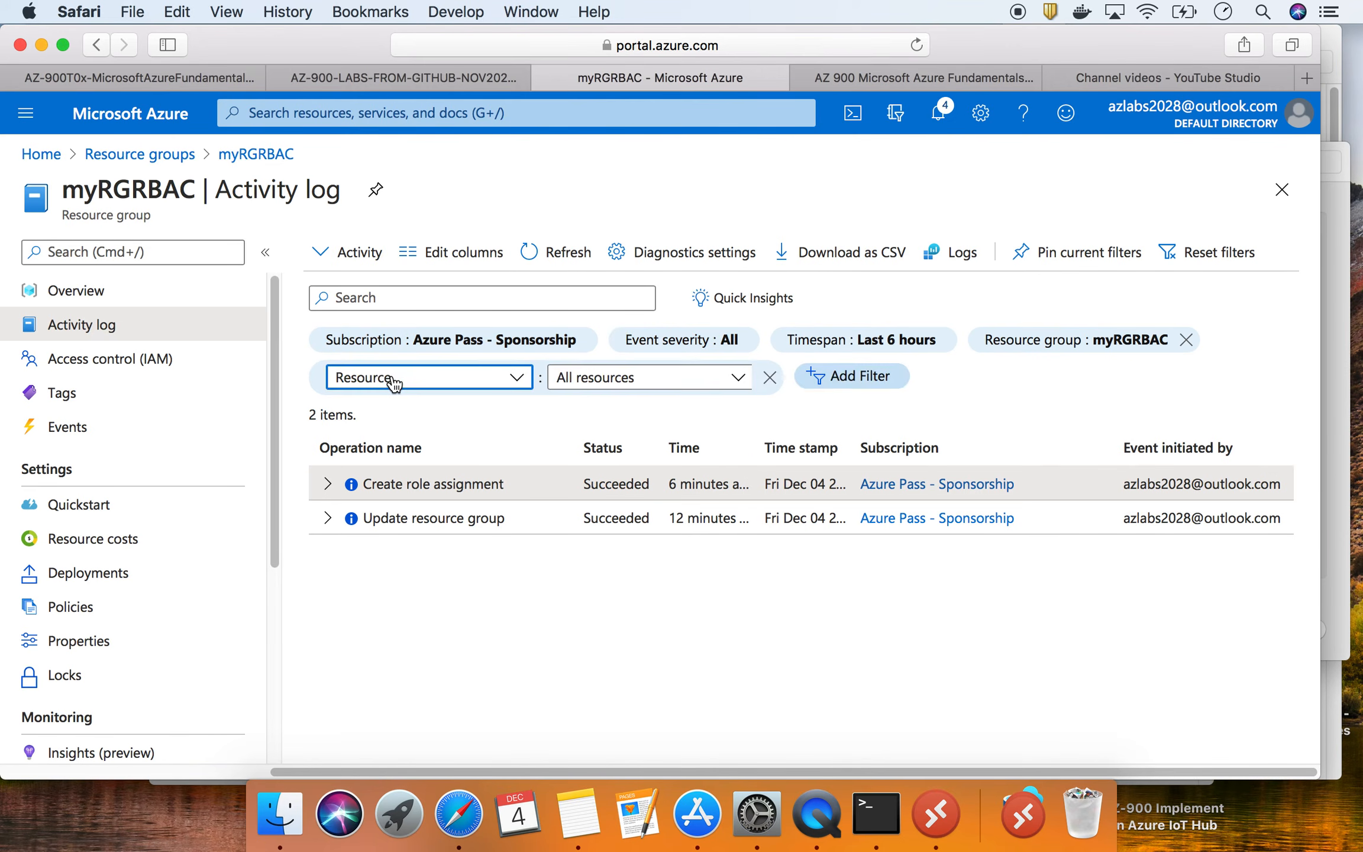
pyautogui.click(622, 378)
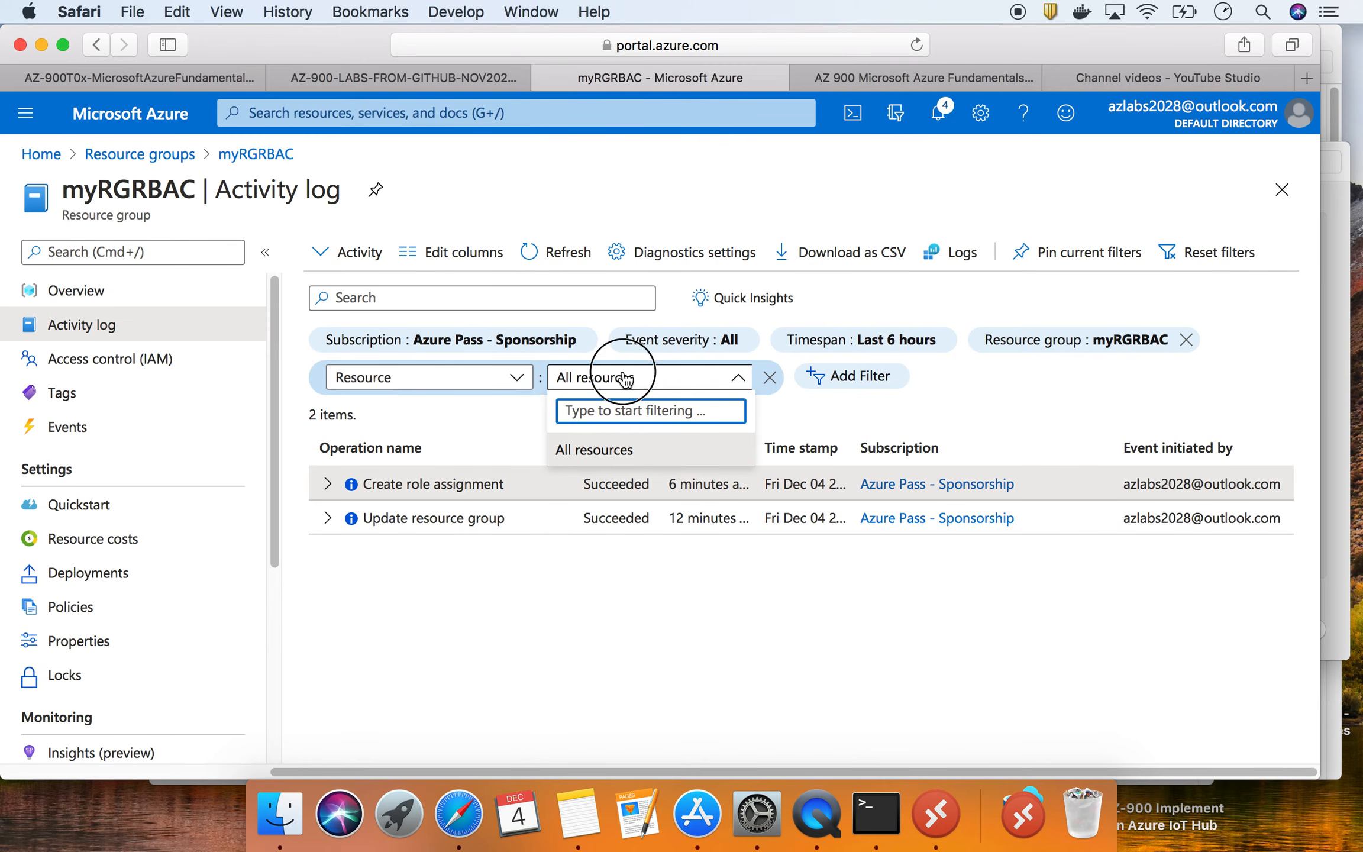
pyautogui.click(443, 378)
pyautogui.click(443, 378)
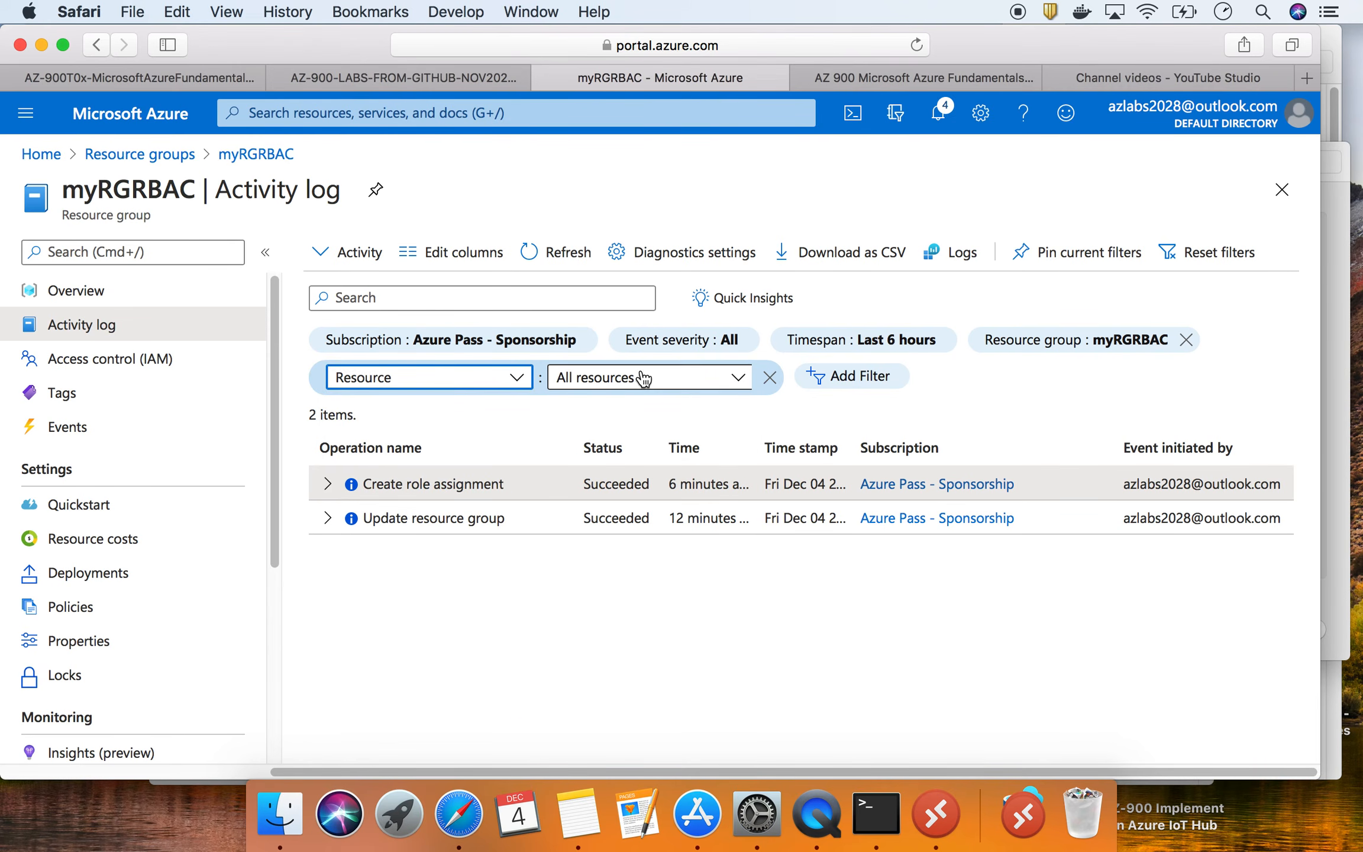
pyautogui.click(935, 383)
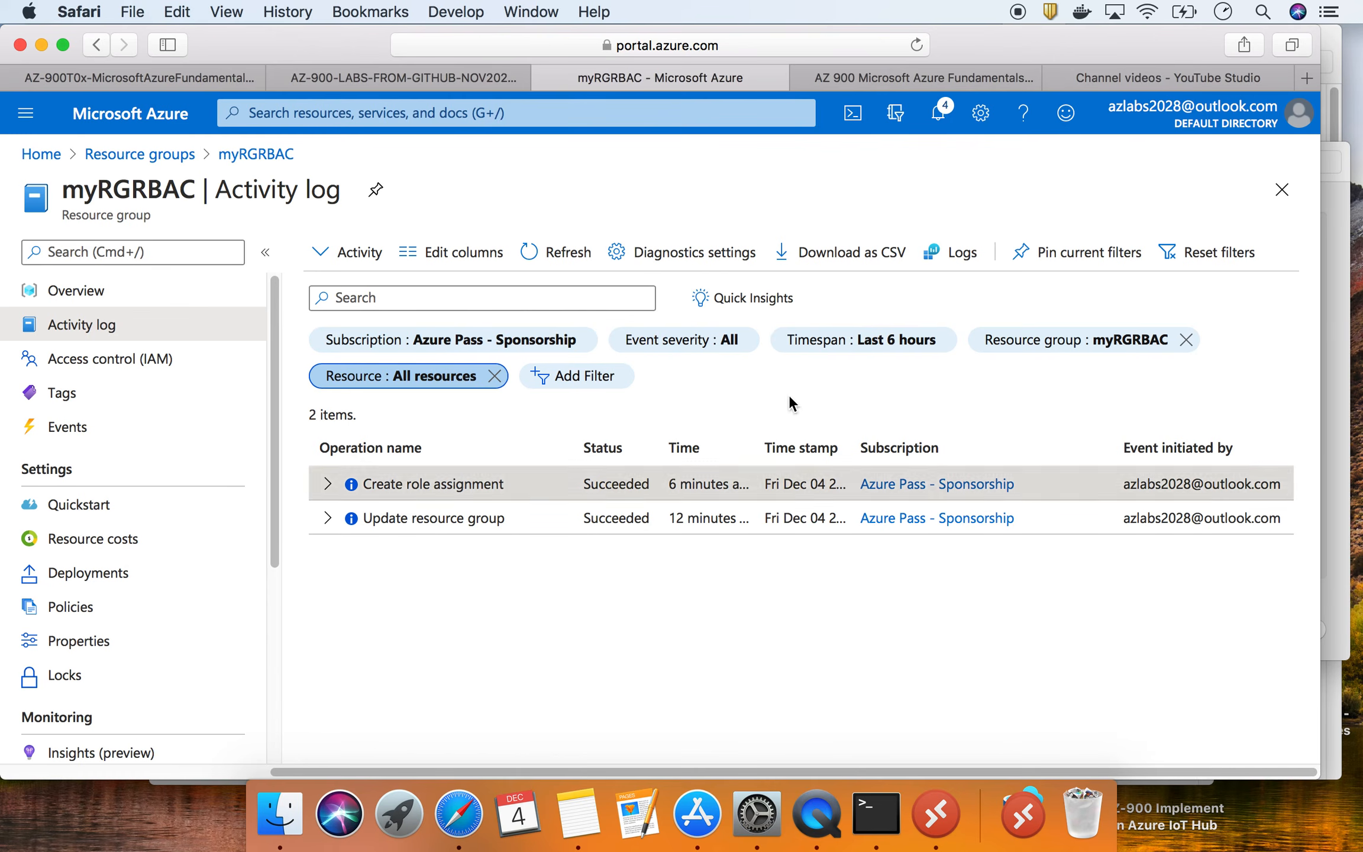
# - Review the RBAC lab instructions back up to the page heading and return to myRGRBAC's activity log in the Azure portal
pyautogui.click(141, 78)
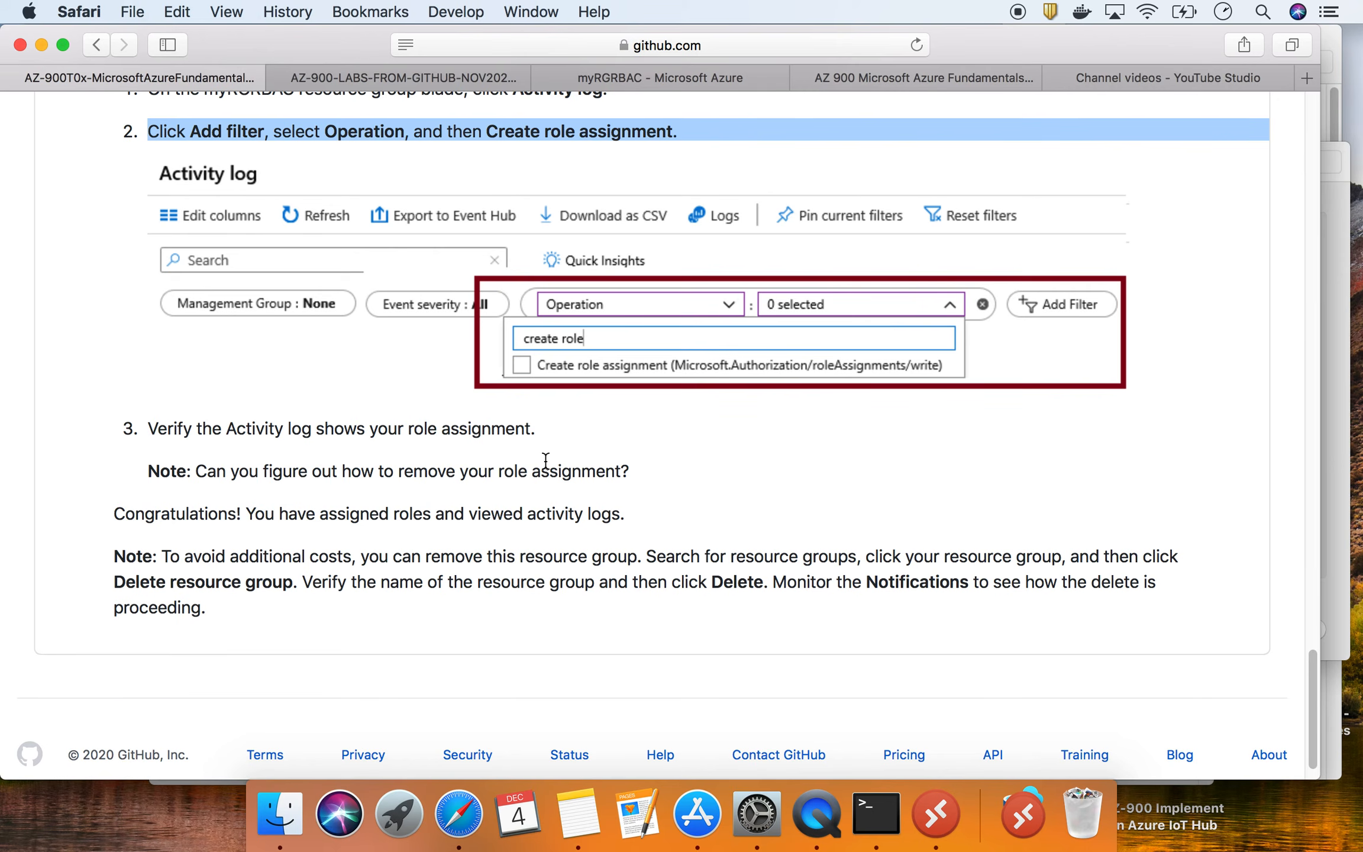
pyautogui.scroll(20, 545, 461)
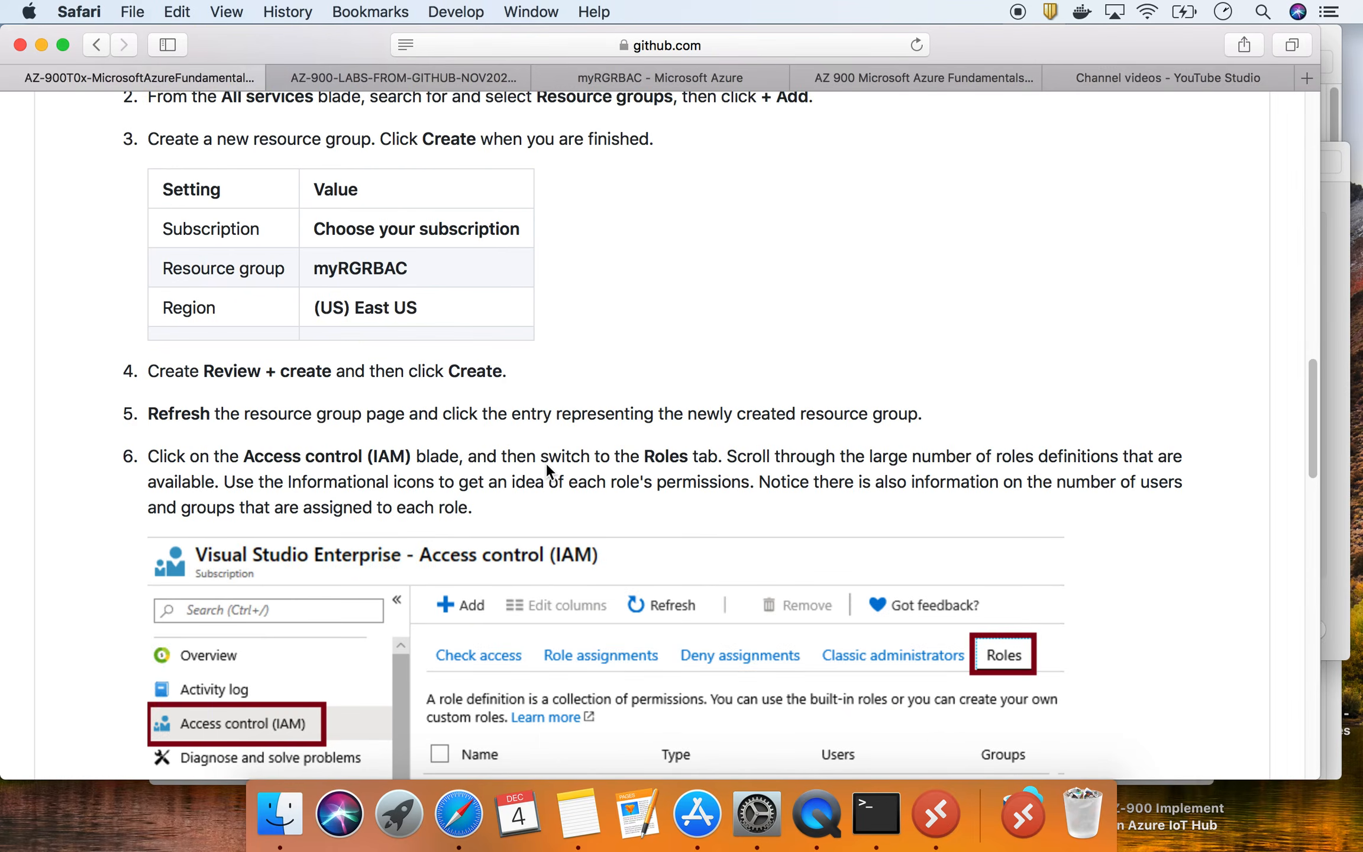
pyautogui.scroll(3, 546, 470)
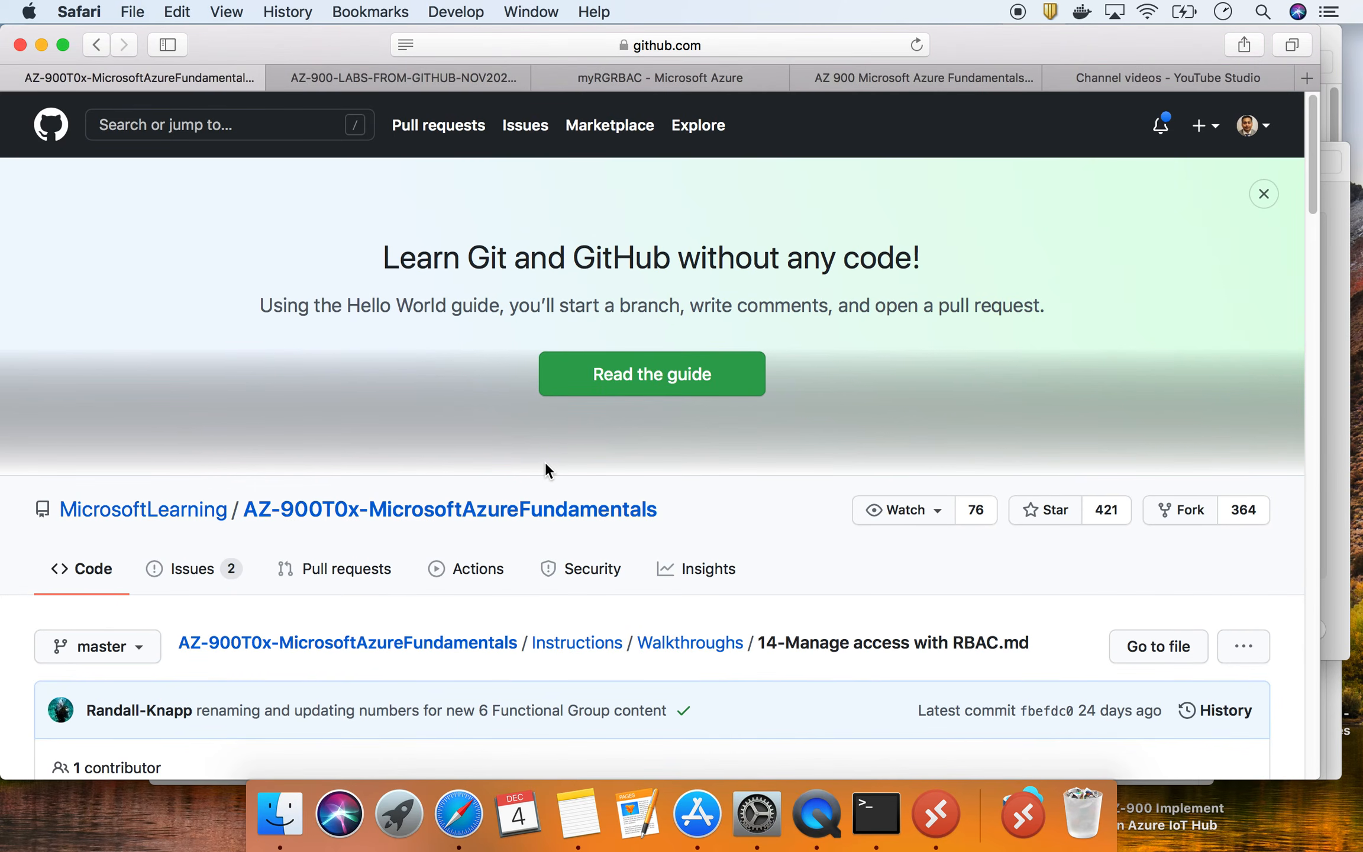
pyautogui.click(658, 77)
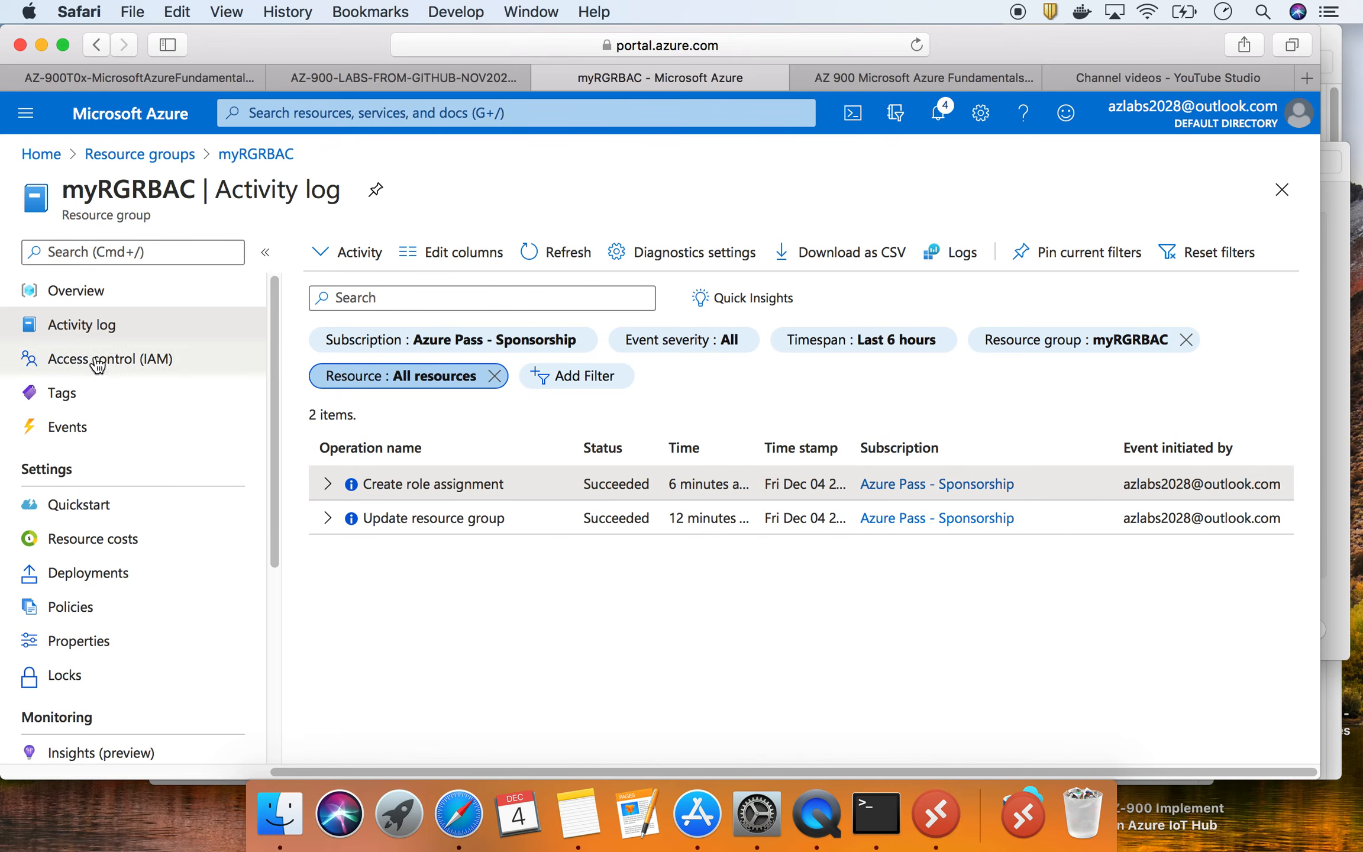
pyautogui.moveTo(60, 189); pyautogui.dragTo(349, 190)
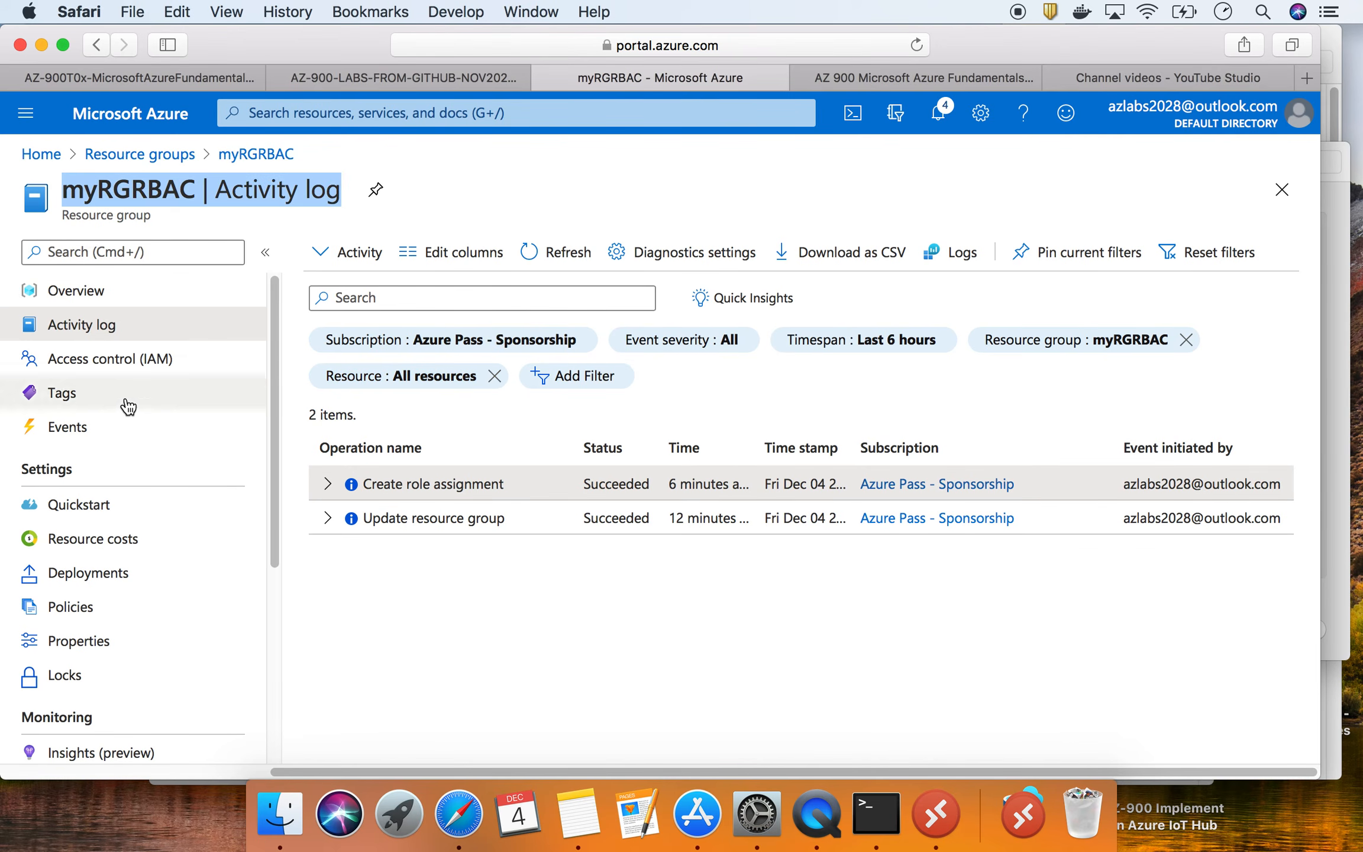